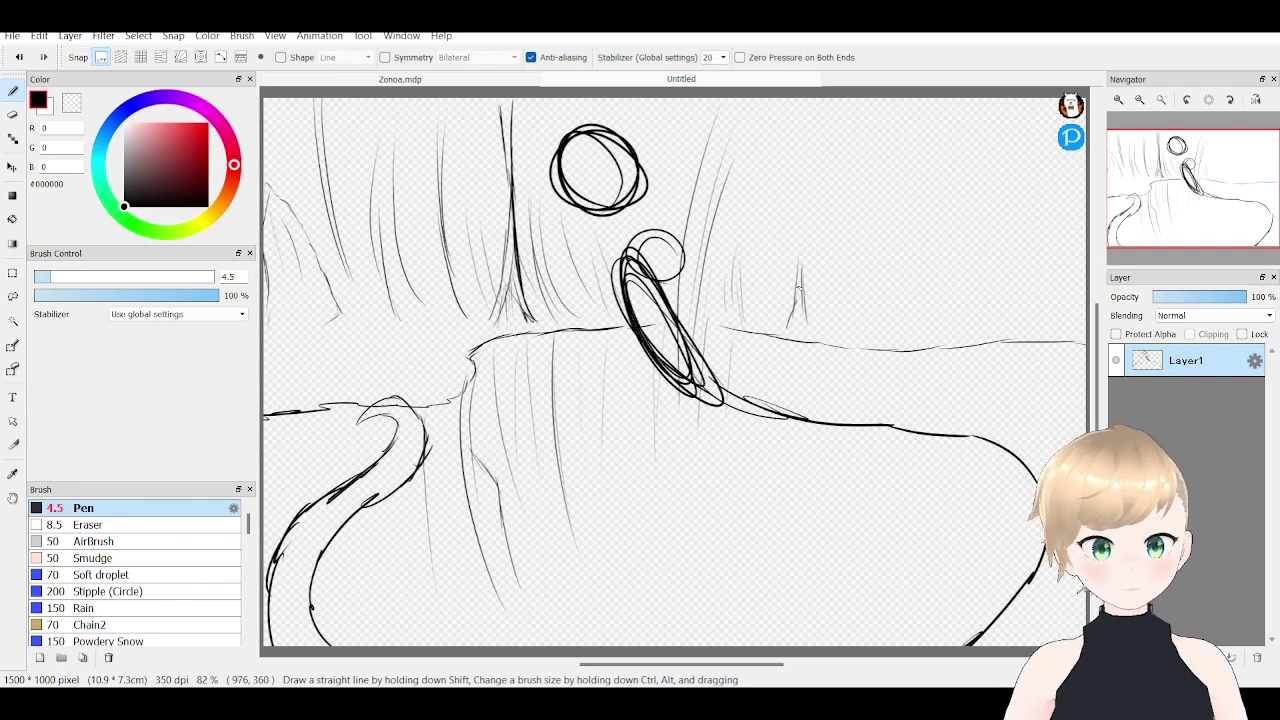
- Sketch spiky tree trunks and thin vertical strokes for the forest above the horizon, on the far side of the figure
drag(800, 212, 800, 292)
drag(838, 206, 838, 100)
drag(938, 312, 934, 342)
drag(822, 268, 816, 328)
drag(852, 226, 840, 332)
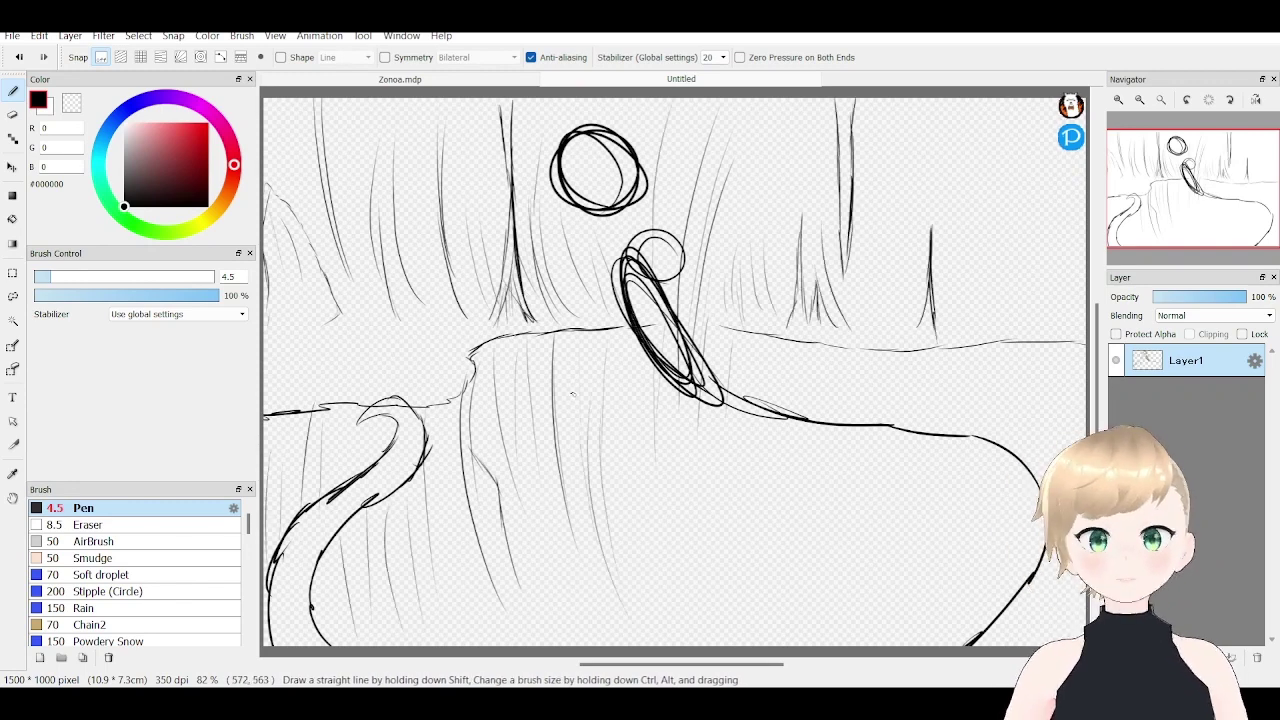
- Draw long vertical strokes down the foreground and outline angular rocks beside the ledge
drag(590, 415, 620, 640)
drag(815, 370, 830, 615)
drag(342, 345, 322, 405)
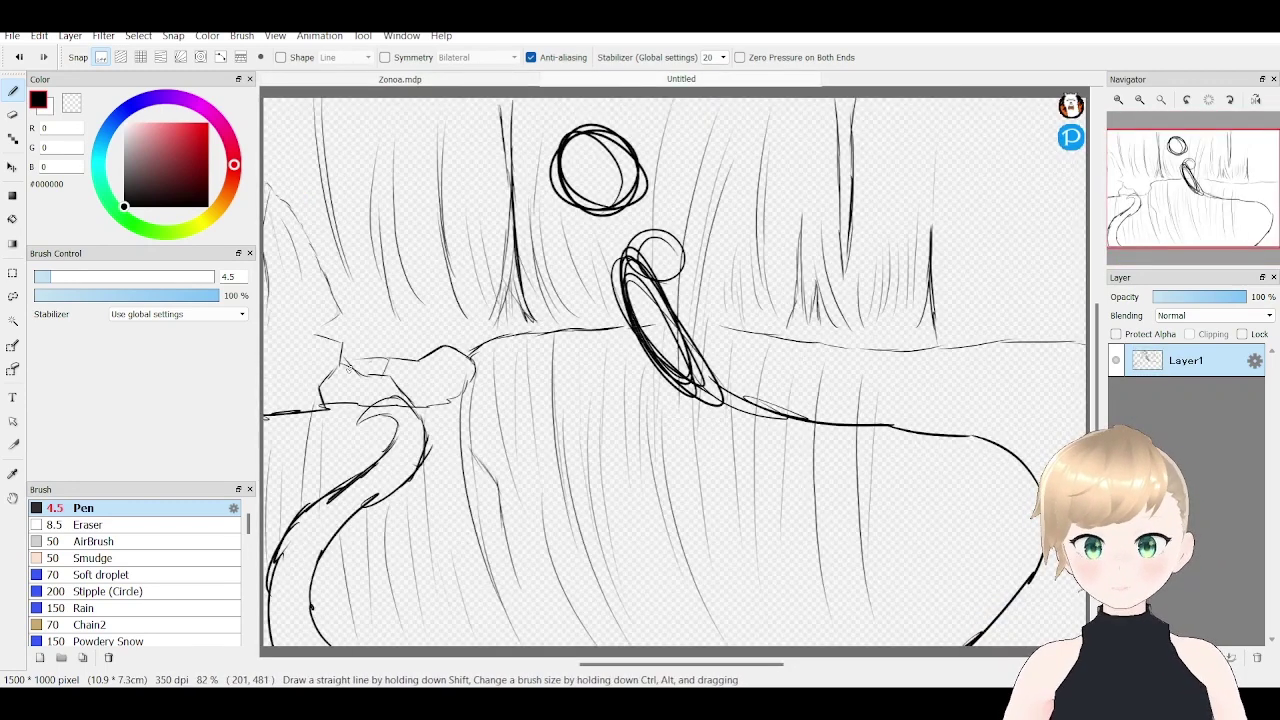
- Fill both sides of the forest with more vertical strokes and add a second ground line behind the figure
drag(290, 130, 330, 262)
drag(990, 318, 330, 322)
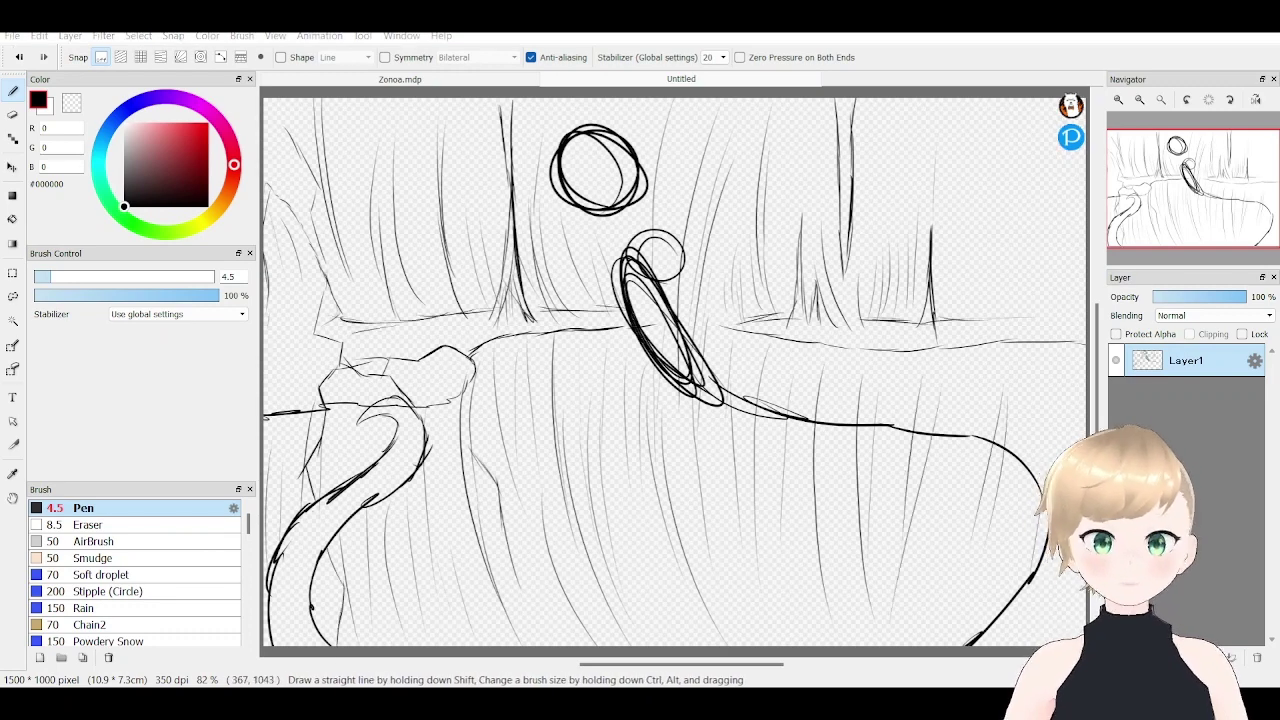
drag(1010, 102, 1008, 280)
drag(1042, 122, 1032, 290)
- Sketch a curved ground line and a long pointed log shape in the lower foreground
key(e)
key(b)
drag(612, 630, 840, 622)
drag(676, 584, 848, 614)
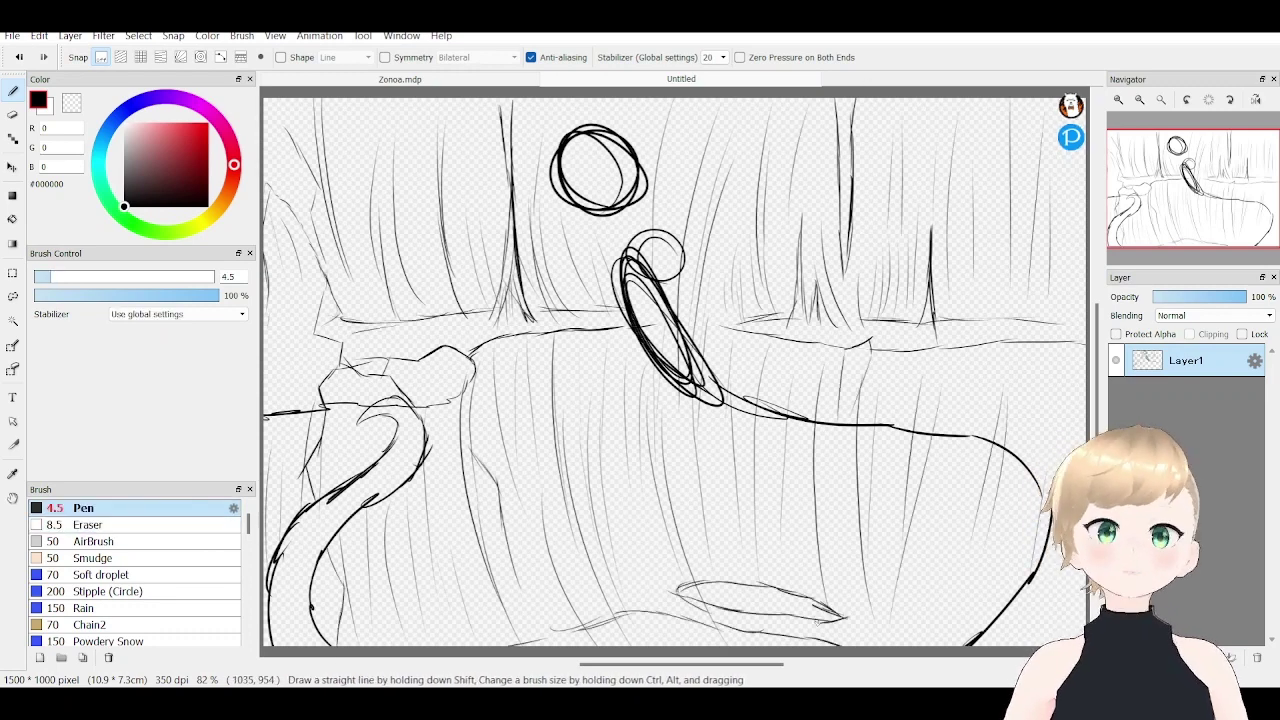
- Erase overlapping ground lines and draw small round stones with pointed shapes behind them beside the log
key(e)
drag(592, 624, 616, 620)
drag(696, 612, 728, 622)
key(b)
mouse_move(637, 500)
mouse_down()
mouse_move(652, 595)
mouse_move(598, 606)
mouse_up()
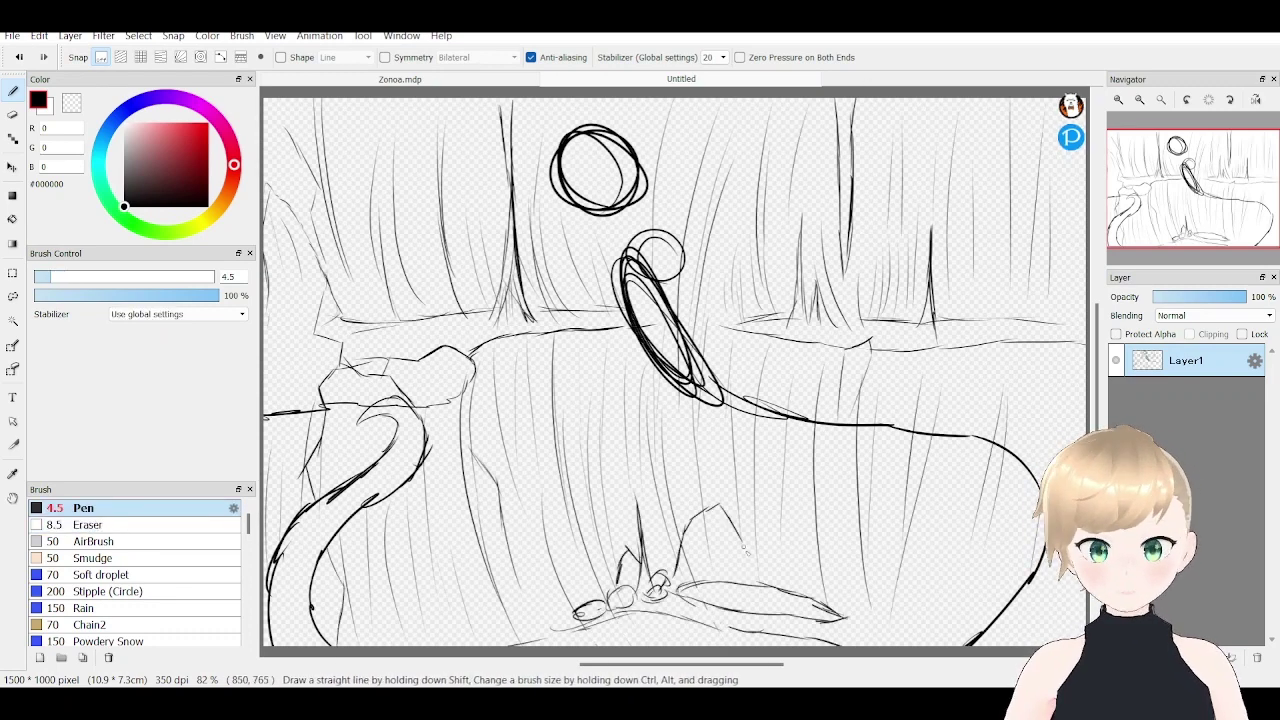
drag(678, 575, 758, 575)
- Check the Zonoa.mdp drawing for reference and return to the untitled sketch
key(e)
click(400, 79)
key(b)
click(681, 79)
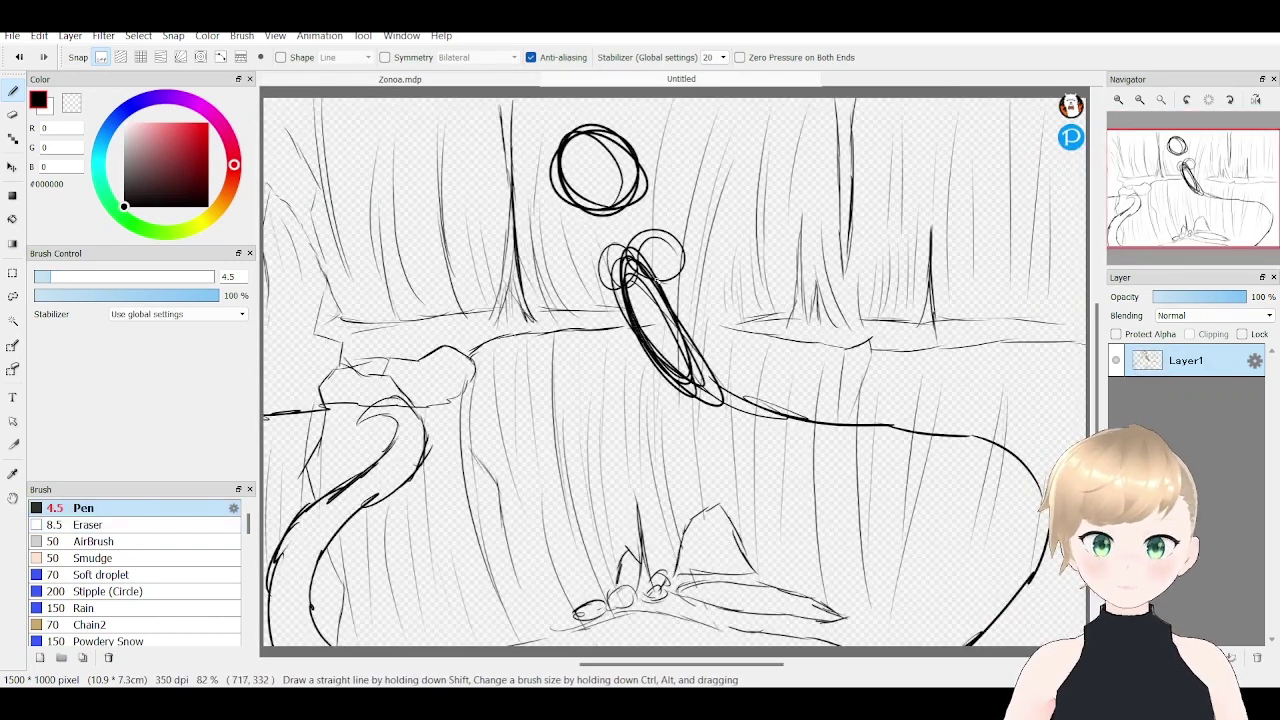
- Replace the head circle using a size 34.8 eraser, placing it directly above the shoulders, and sketch joint circles and guide lines for both arms
key(e)
mouse_move(560, 150)
mouse_down()
mouse_move(600, 190)
mouse_move(630, 170)
mouse_up()
key(b)
drag(650, 135, 648, 138)
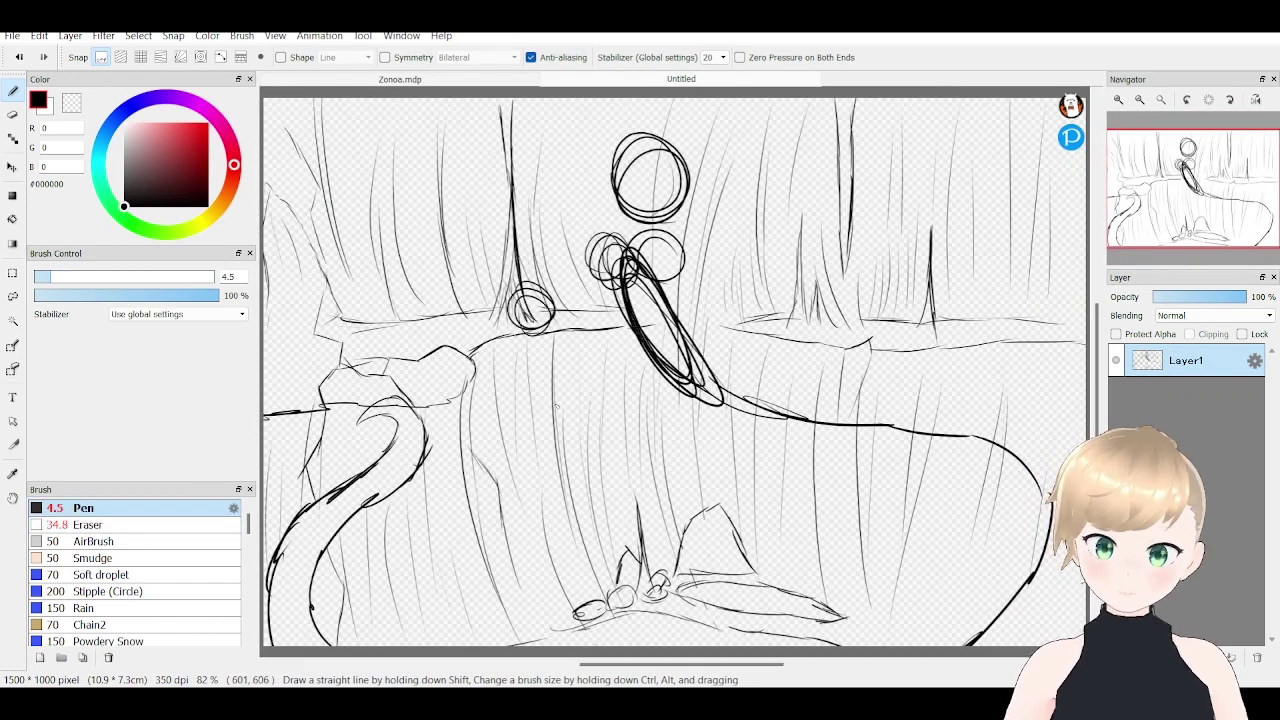
drag(655, 295, 745, 370)
drag(625, 330, 582, 400)
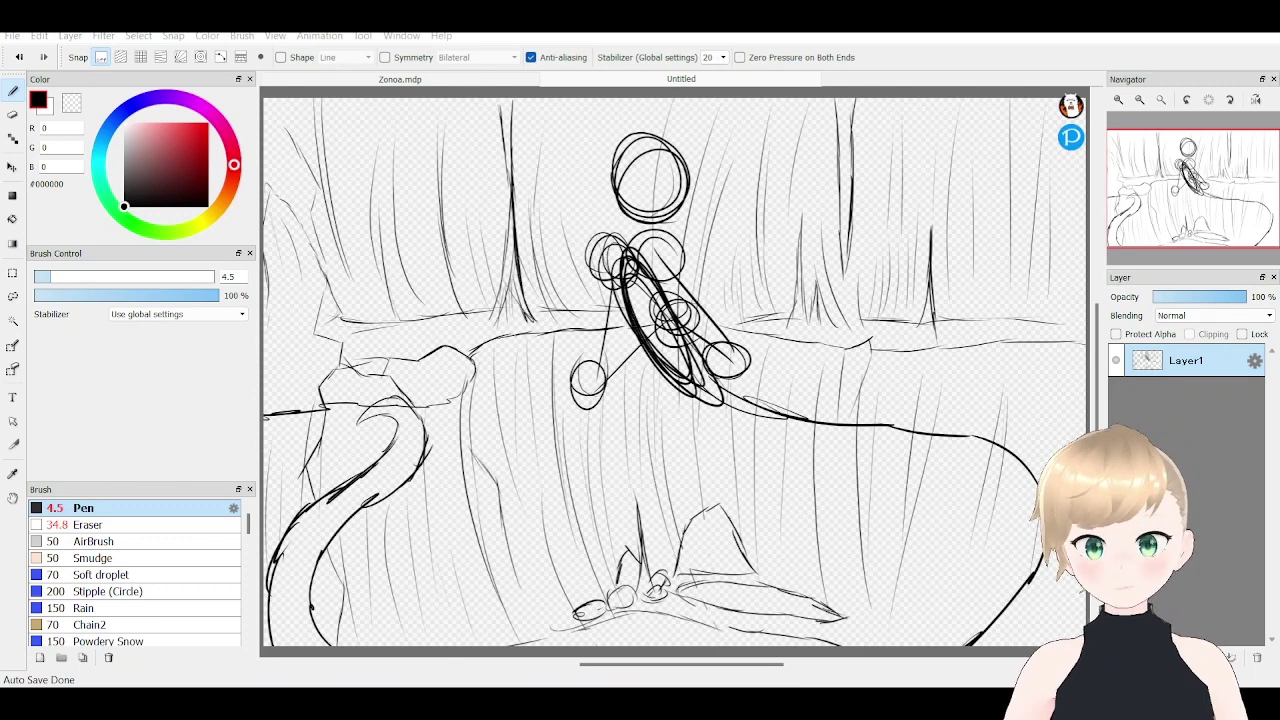
- Draw the torso's near side flowing into the tail's lower edge, and erase the dark body ellipse and old tail line
key(e)
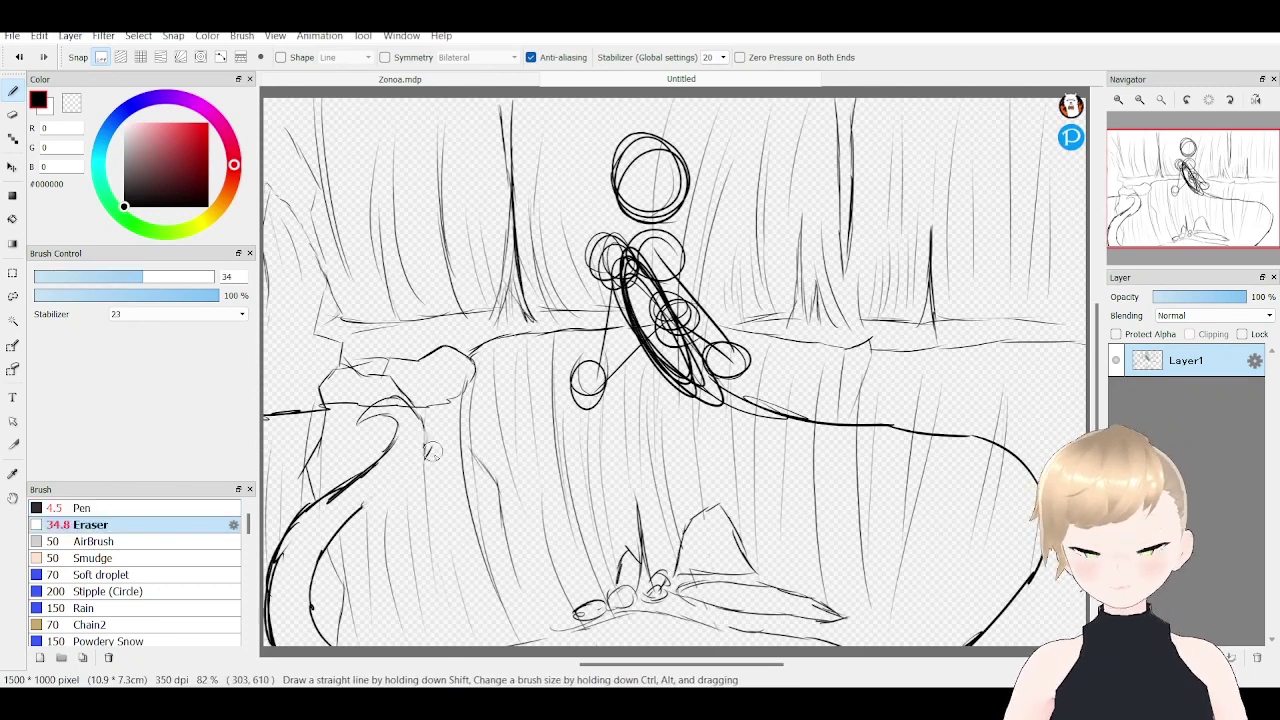
key(b)
drag(622, 292, 640, 338)
drag(648, 375, 965, 598)
key(e)
mouse_move(623, 284)
mouse_down()
mouse_move(700, 400)
mouse_move(860, 425)
mouse_up()
key(b)
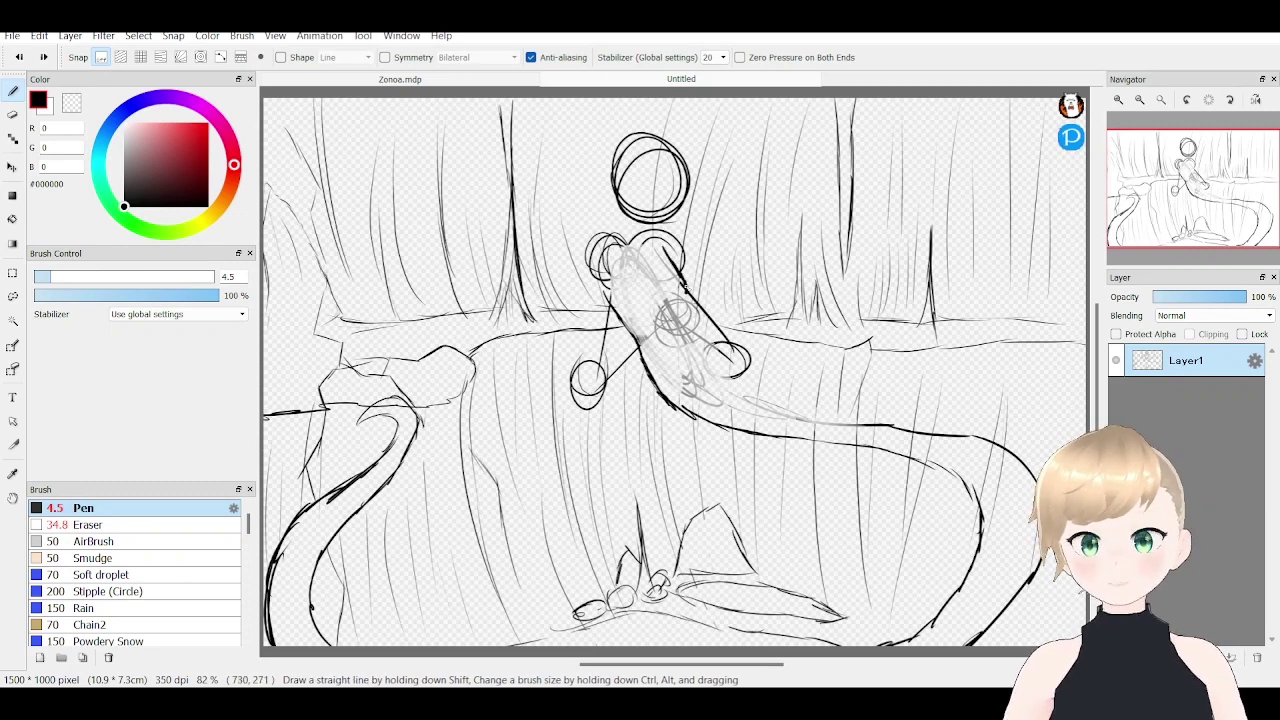
- Draw the torso's far side and the tail's upper edge, then erase the construction lines left inside the body
mouse_move(684, 286)
mouse_down()
mouse_move(702, 334)
mouse_move(738, 364)
mouse_move(1045, 480)
mouse_up()
key(e)
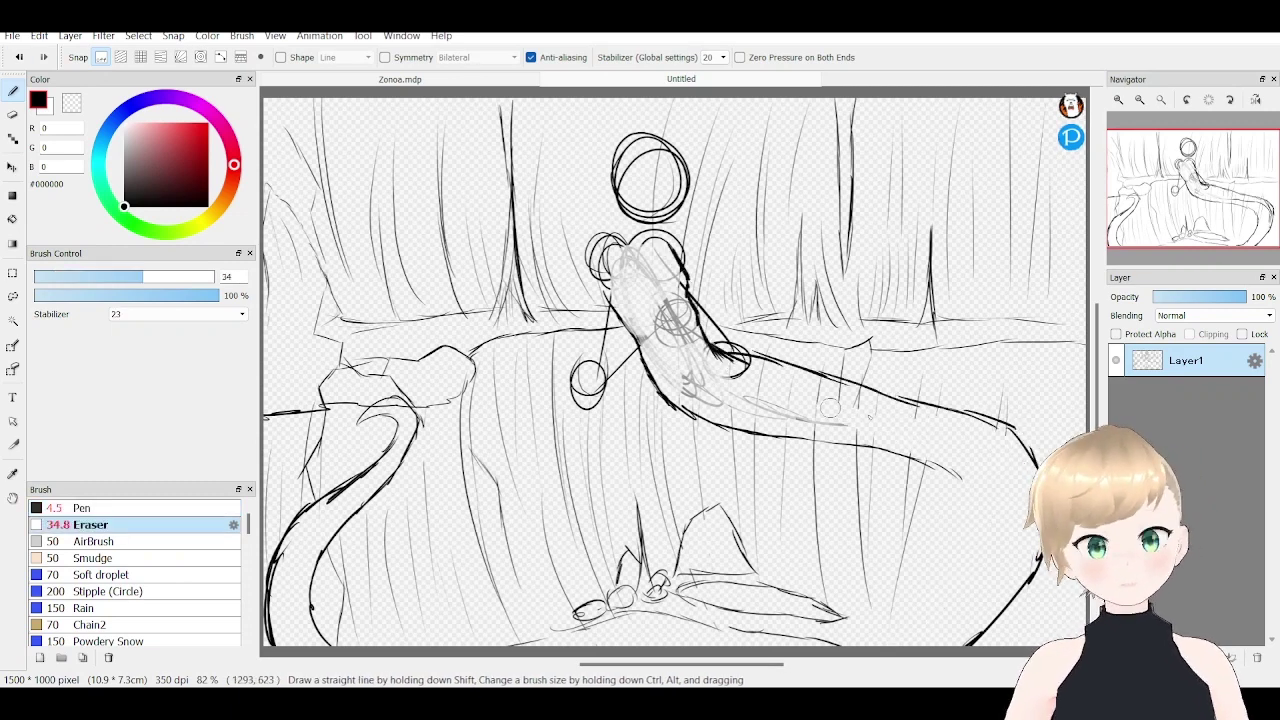
drag(735, 405, 660, 265)
drag(630, 320, 680, 405)
key(b)
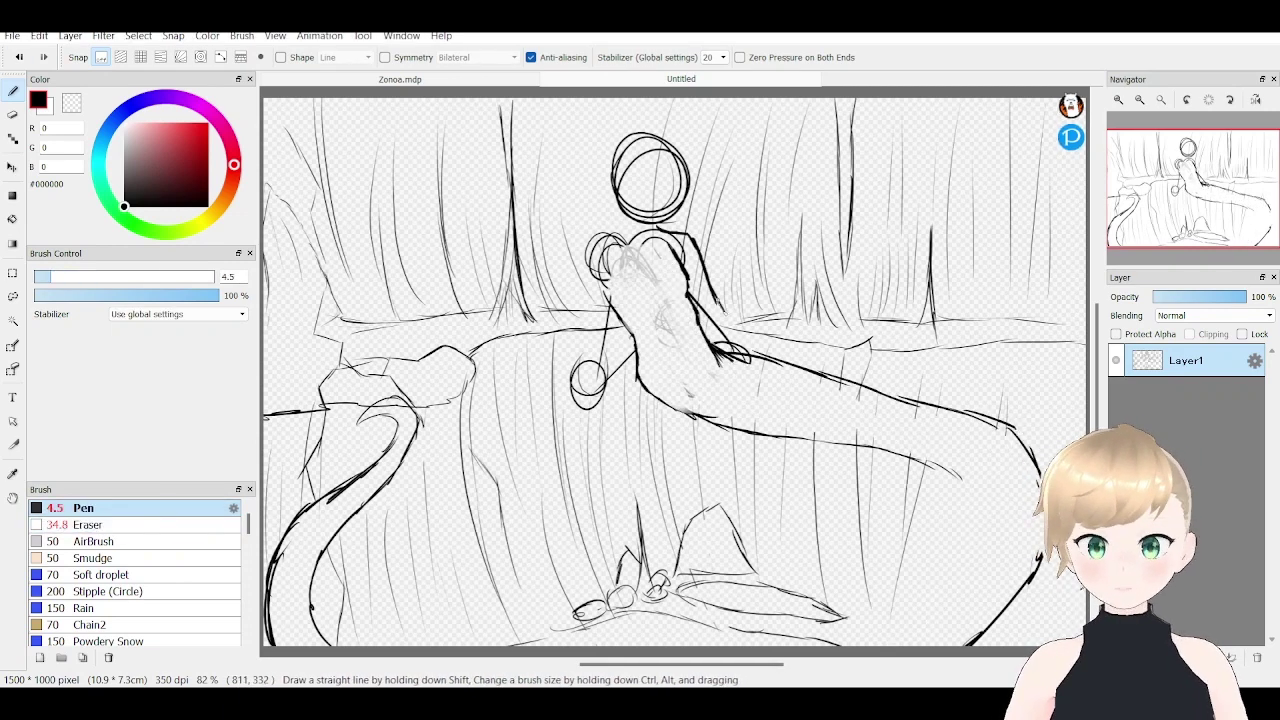
- Erase the arm guides with a size 23.8 eraser and outline both arms bent toward the waist
key(e)
mouse_move(580, 276)
mouse_down()
mouse_move(640, 370)
mouse_move(602, 396)
mouse_up()
key(b)
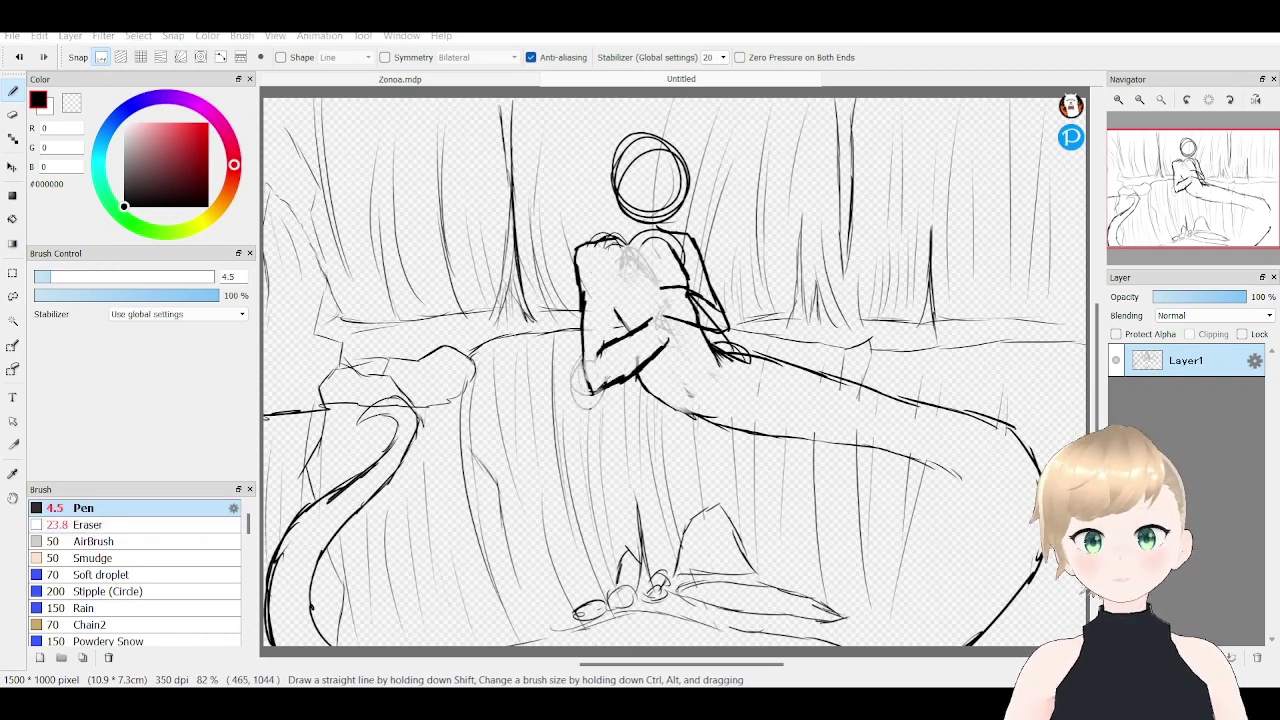
key(e)
drag(712, 300, 690, 325)
key(b)
- Erase the tail's upper edge and redraw its lower edge as a tighter curve running toward the canvas bottom
drag(938, 588, 856, 645)
key(e)
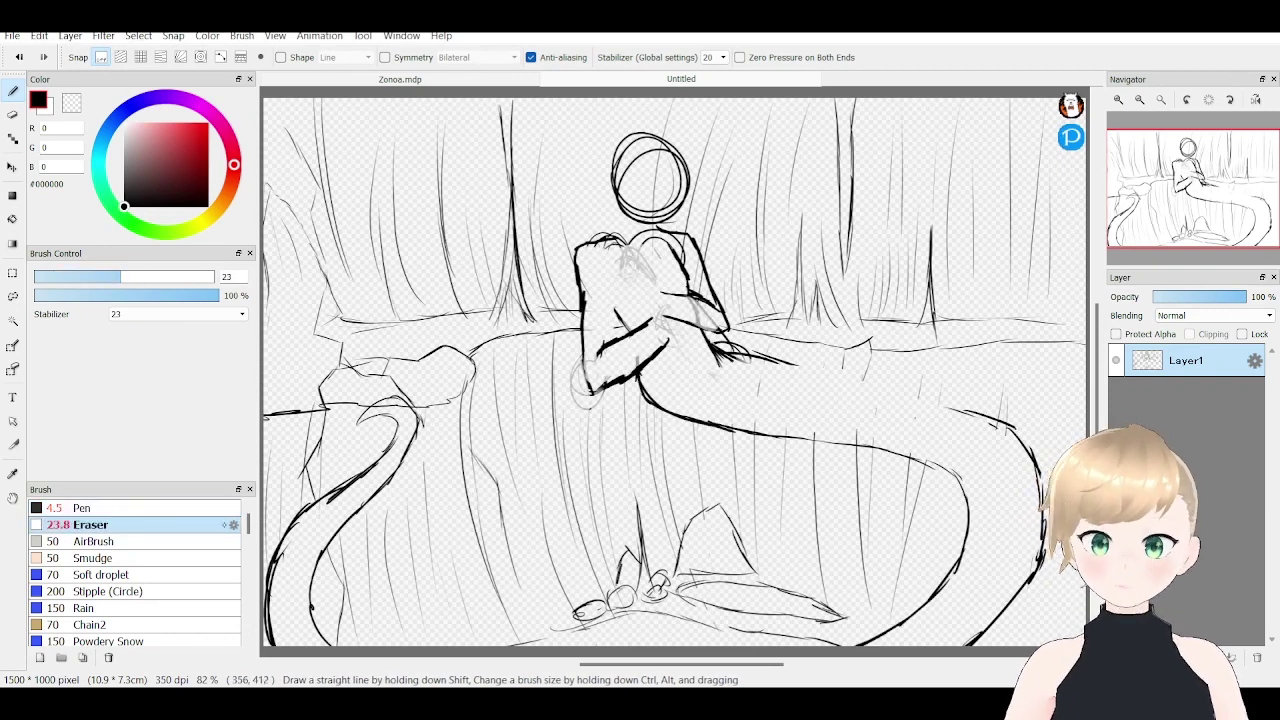
drag(960, 480, 700, 400)
key(b)
key(e)
key(b)
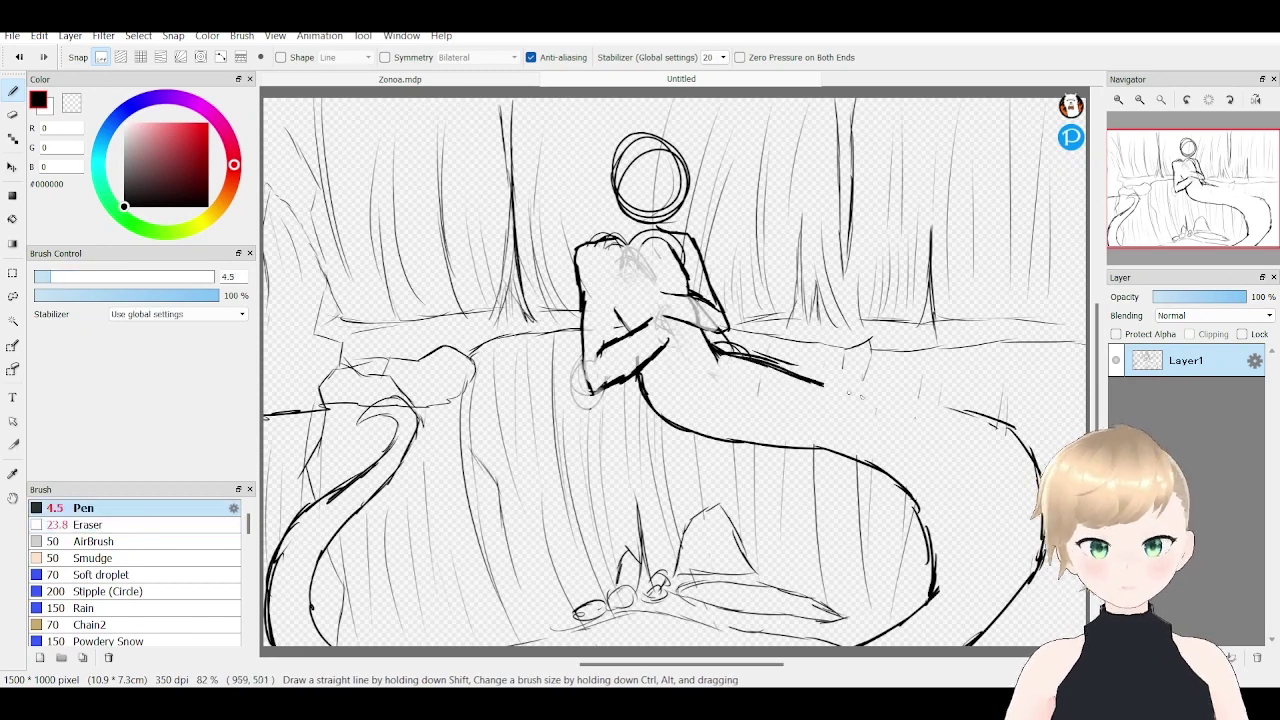
- Redraw the tail's upper edge as one continuous outer curve and thicken the lower bend of its inner edge
drag(730, 350, 908, 396)
key(e)
drag(935, 580, 868, 645)
key(b)
drag(932, 545, 852, 643)
drag(880, 390, 1000, 445)
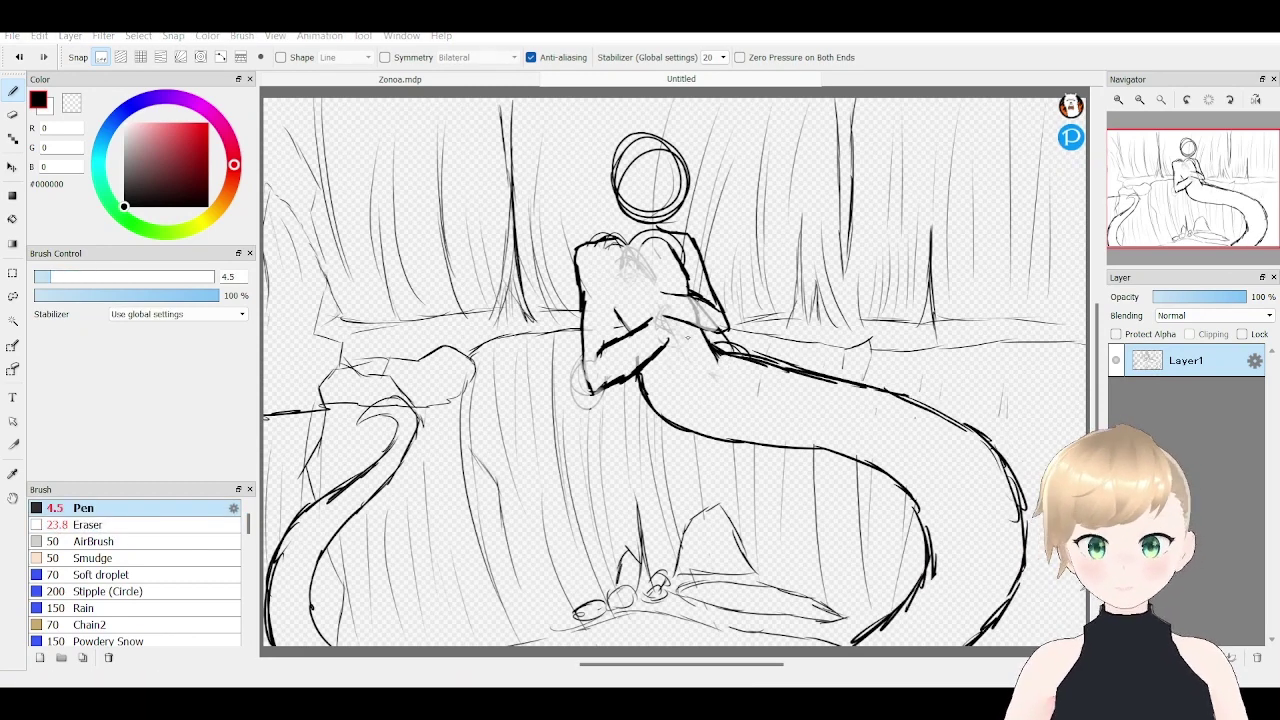
- Erase the head circle and chest guides down to faint marks, and redraw the near arm's inner edge
key(e)
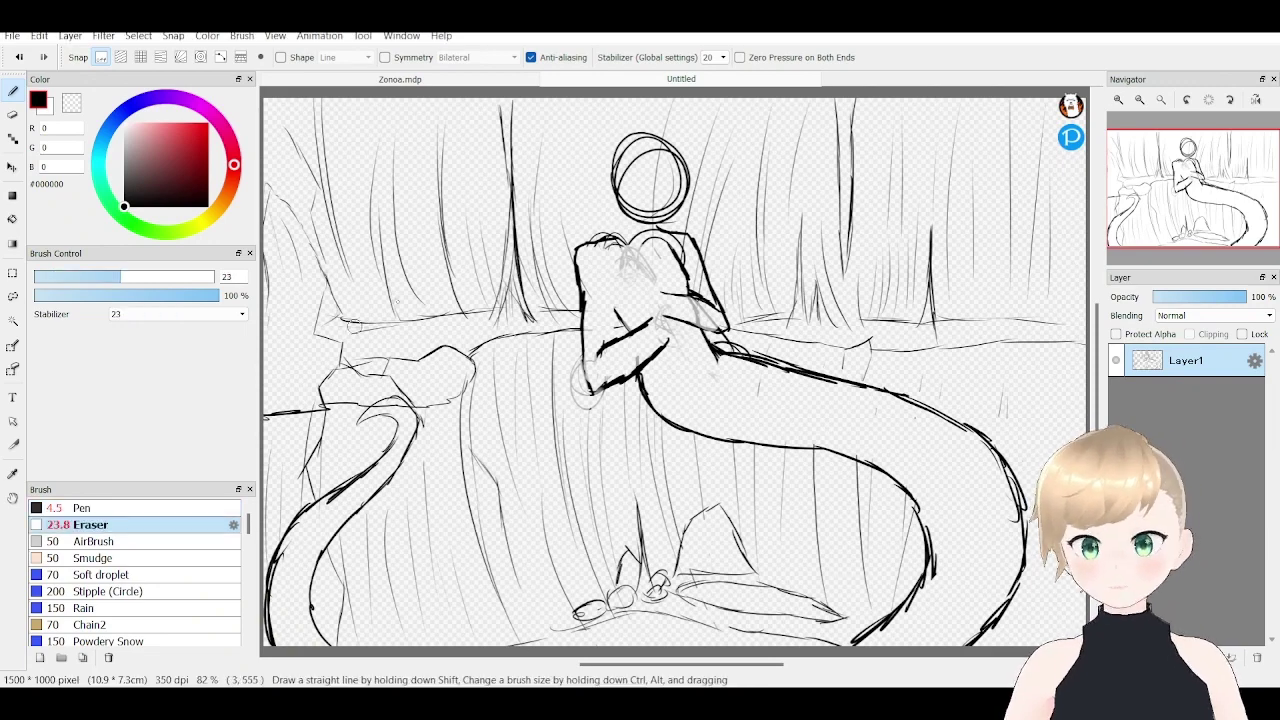
drag(630, 145, 635, 265)
click(157, 508)
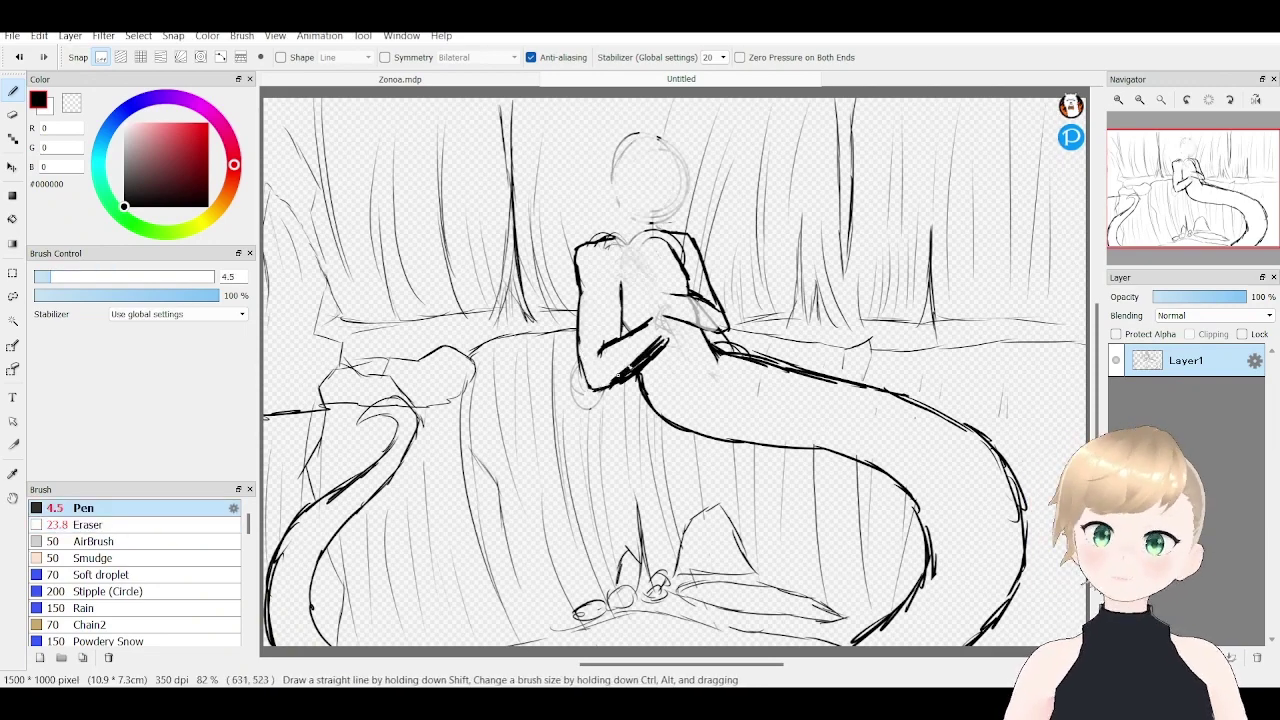
- Erase the stray lines around the spot where the forearms meet at the waist
click(157, 524)
key(ctrl+plus)
click(157, 508)
click(157, 524)
drag(630, 398, 680, 416)
click(157, 508)
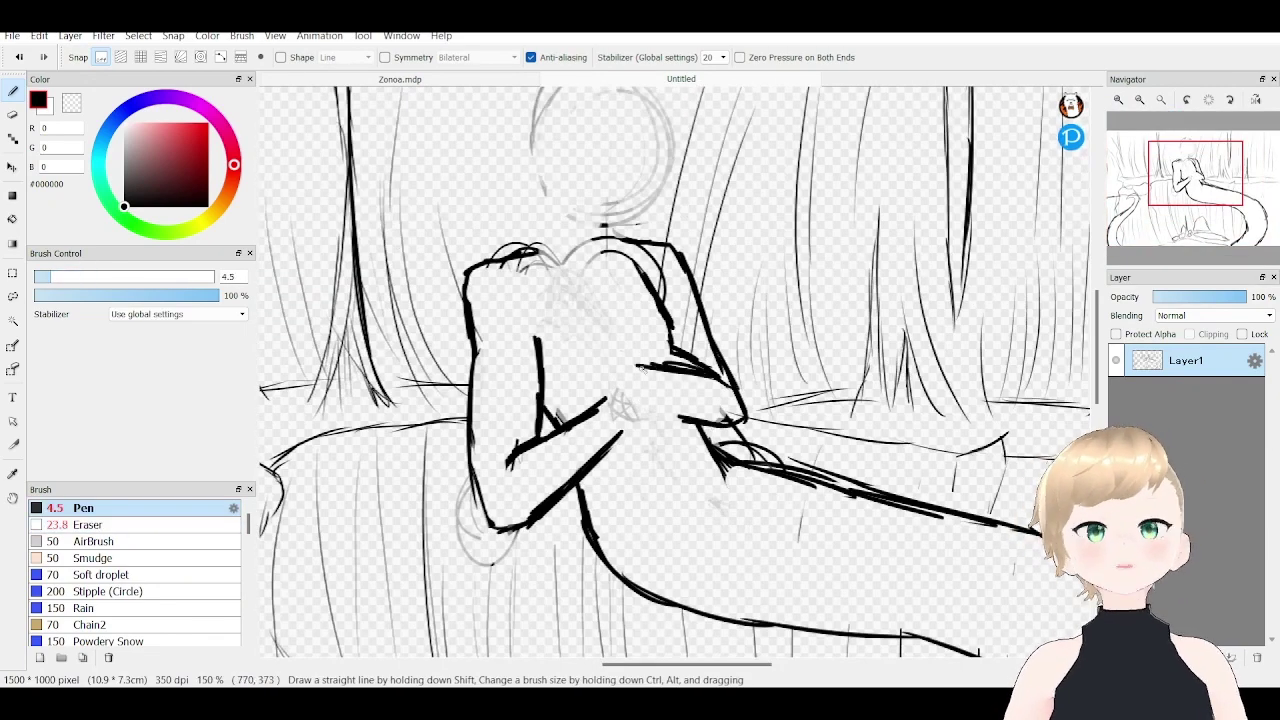
- Draw the two hands clasped at the waist, with fingers and wrists joined to the forearms
drag(620, 362, 720, 375)
drag(658, 405, 630, 430)
click(157, 524)
mouse_move(615, 380)
mouse_down()
mouse_move(640, 405)
mouse_move(626, 430)
mouse_up()
key(b)
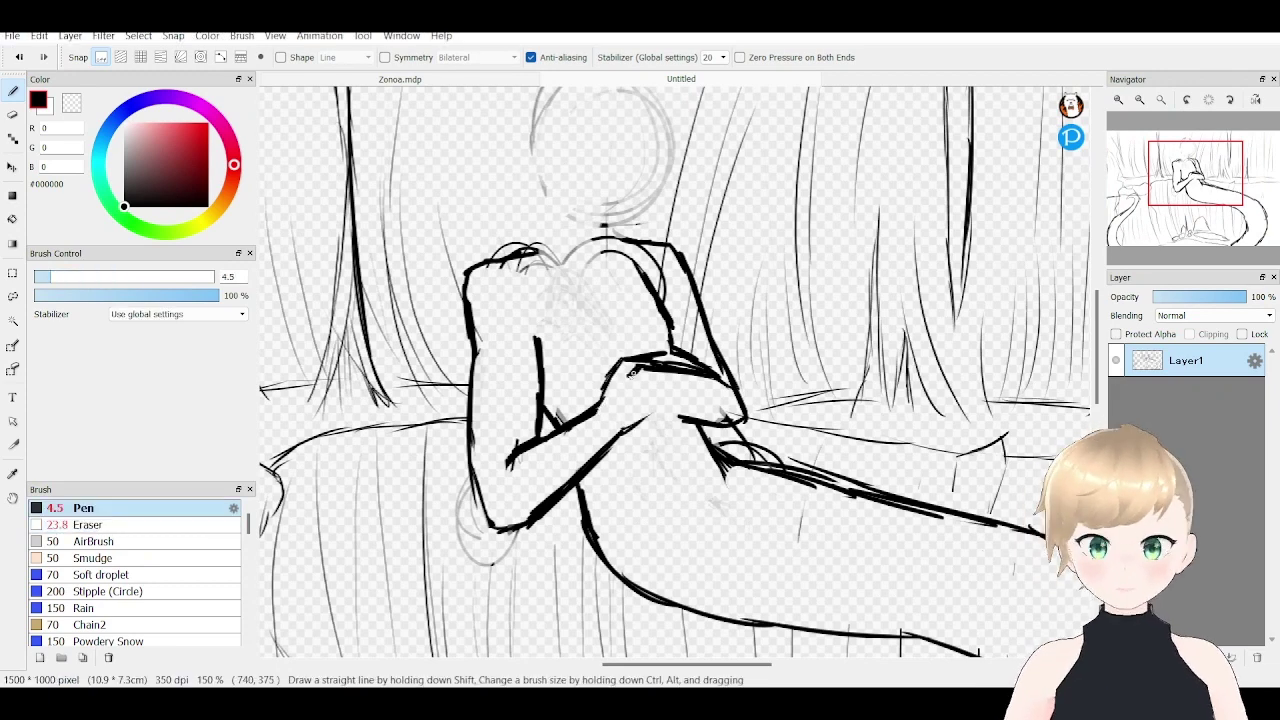
key(e)
key(b)
drag(650, 355, 595, 400)
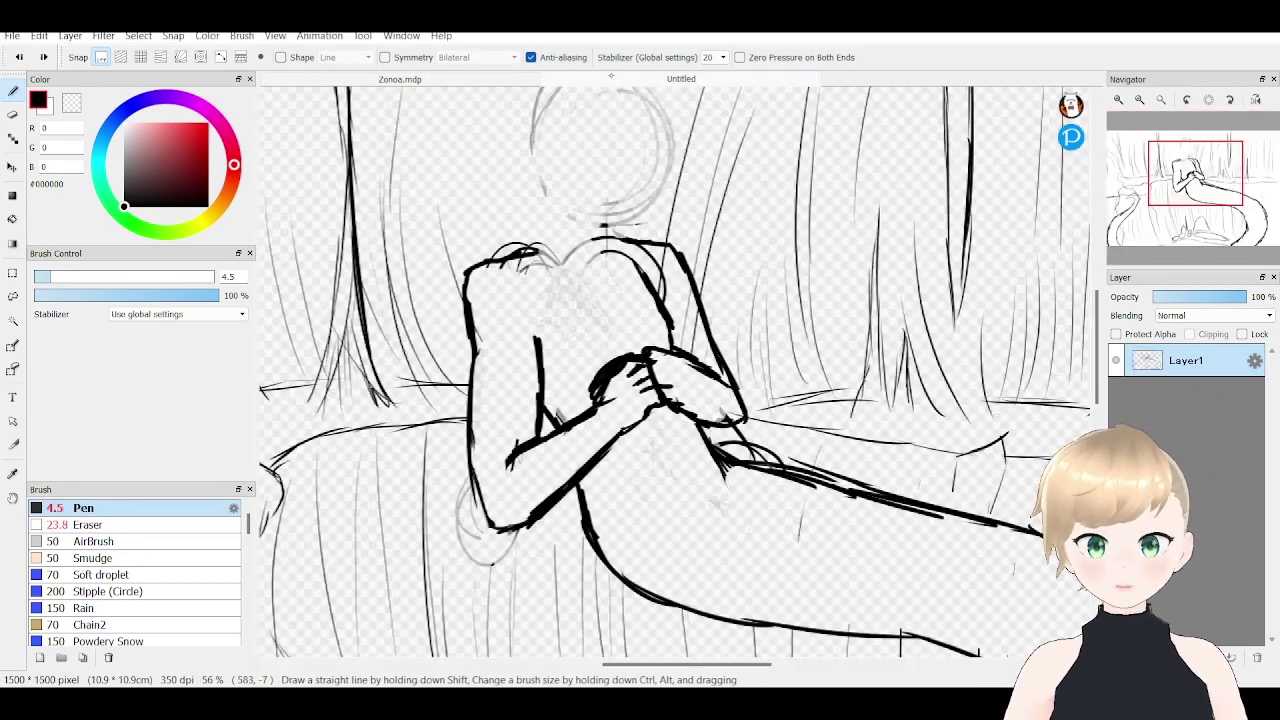
- Draw the face's far edge, the jaw and a wide toothy grin inside the faint head circle
drag(545, 186, 648, 192)
drag(652, 98, 654, 205)
key(e)
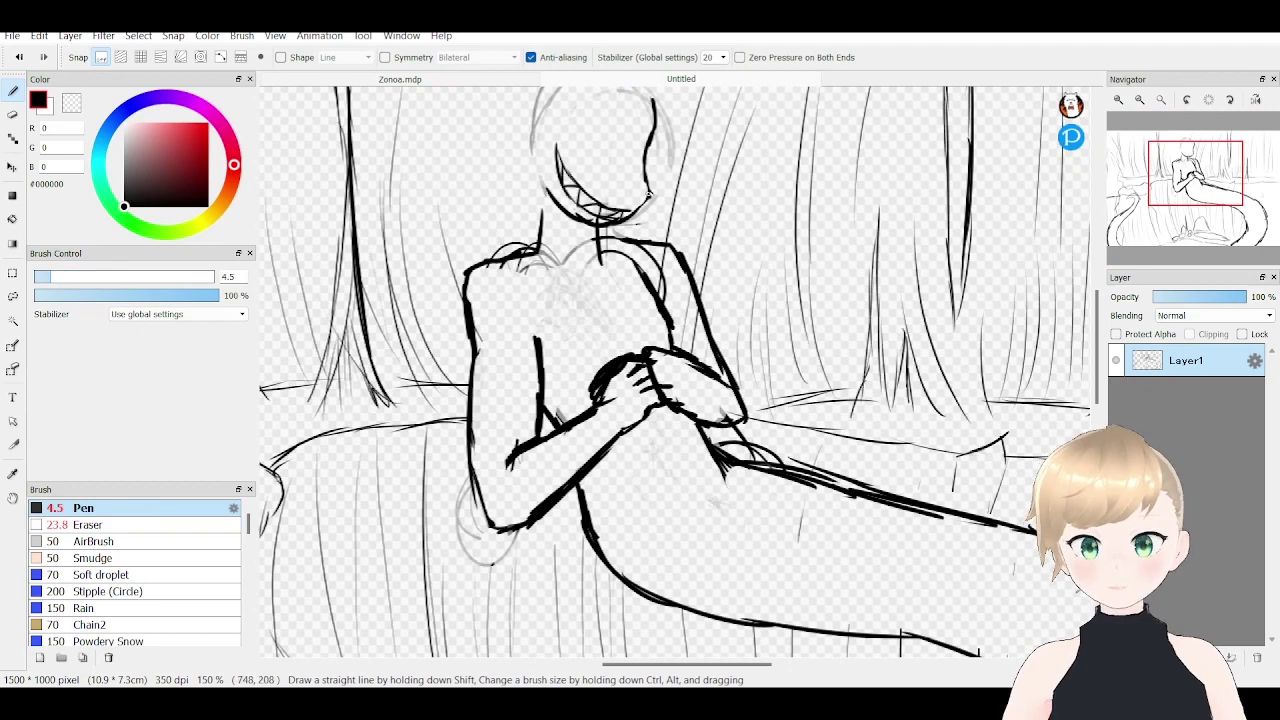
- Erase the neck and shoulder lines and draw a spiky fur collar around the neck, shoulders and chest
key(e)
drag(560, 200, 620, 280)
key(b)
drag(480, 165, 455, 280)
drag(545, 300, 600, 355)
key(e)
drag(660, 245, 630, 300)
key(b)
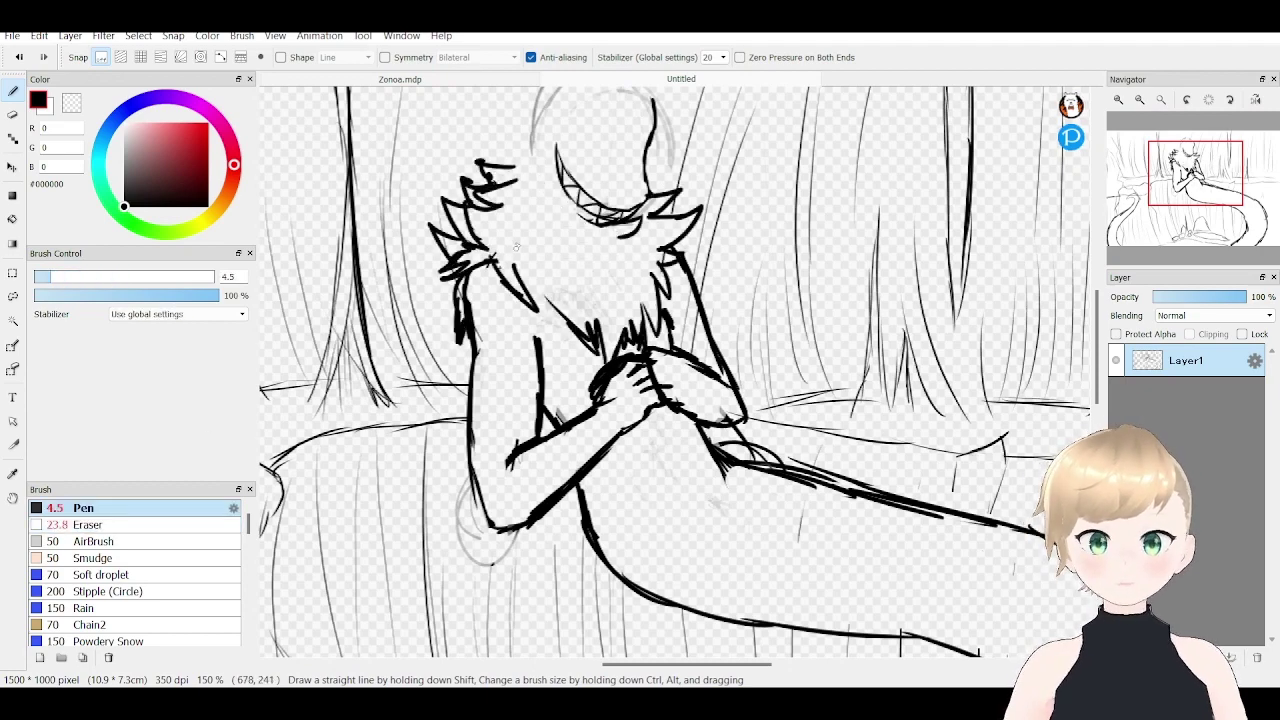
- Add more chest fur and extend the jagged fur down the figure's back, behind the near arm
scroll(675, 370, up, 5)
scroll(675, 370, down, 4)
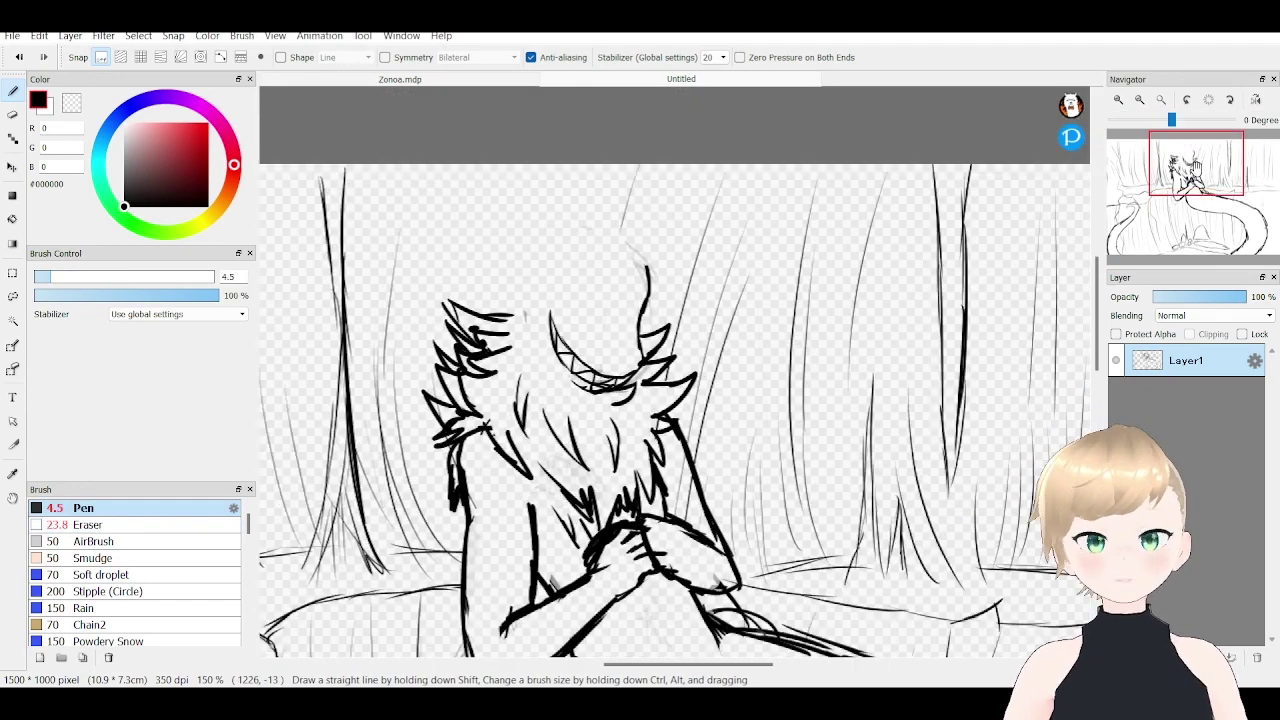
key(e)
key(b)
drag(445, 420, 455, 530)
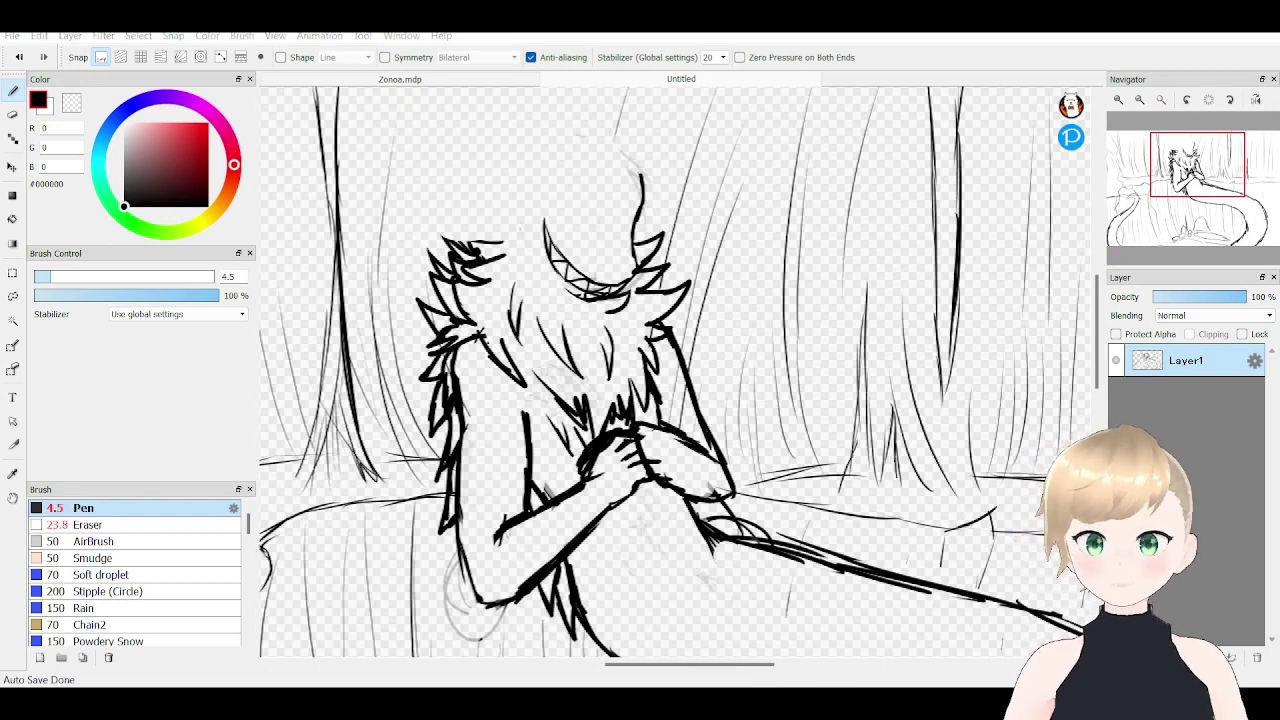
mouse_move(438, 330)
mouse_down()
mouse_move(414, 357)
mouse_move(422, 415)
mouse_up()
scroll(675, 370, right, 2)
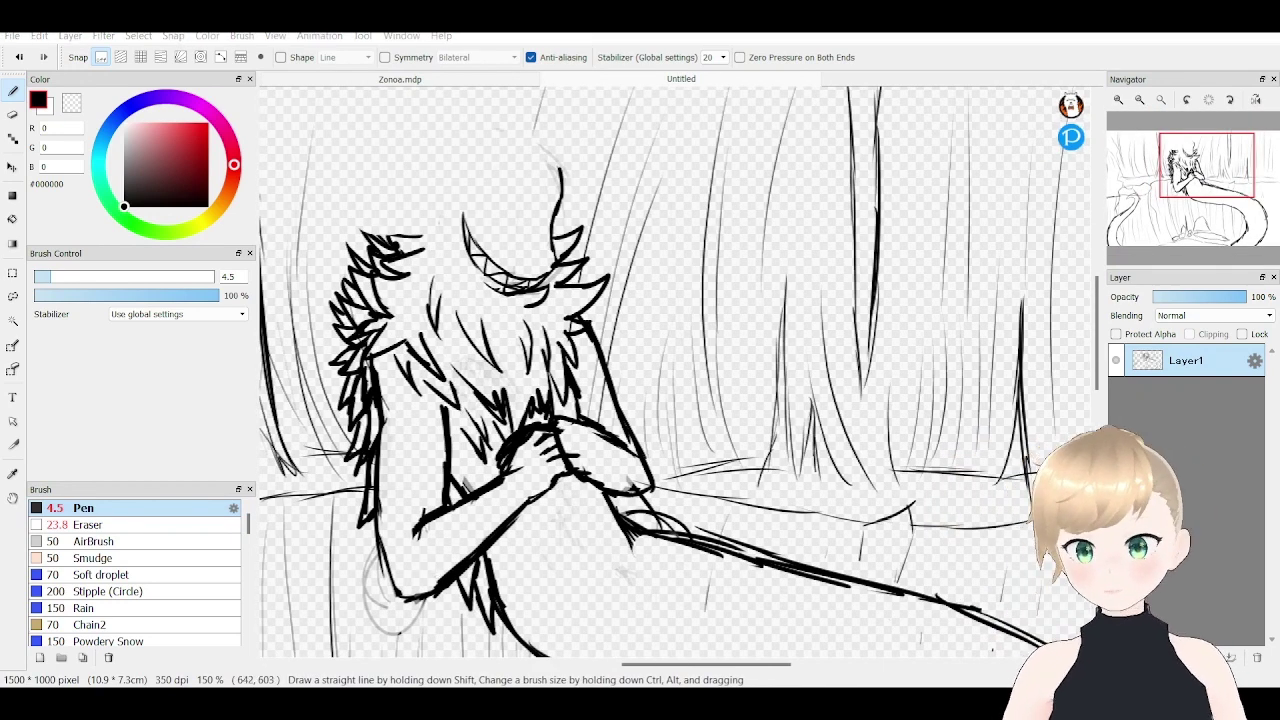
- Draw mane fur up the back of the neck, and outline the head with two horns, an ear and a forehead
drag(418, 186, 434, 238)
scroll(520, 300, up, 2)
drag(620, 272, 526, 400)
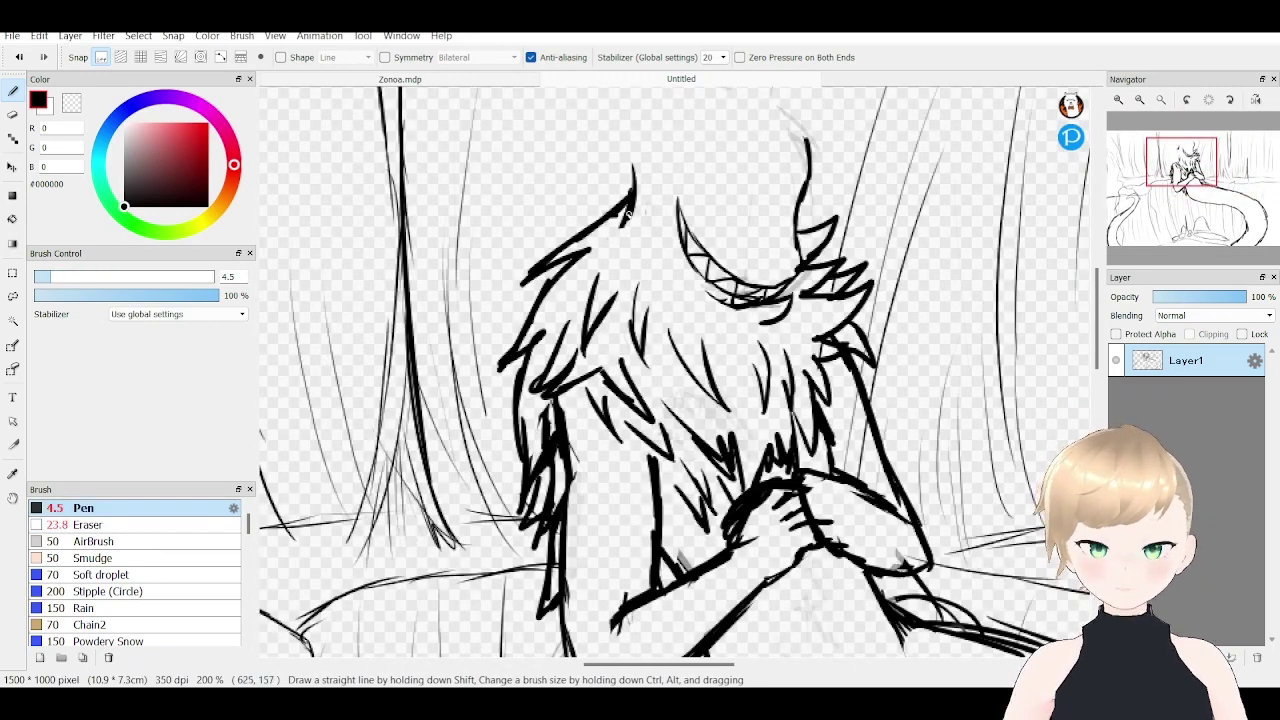
scroll(743, 392, right, 3)
scroll(743, 392, up, 2)
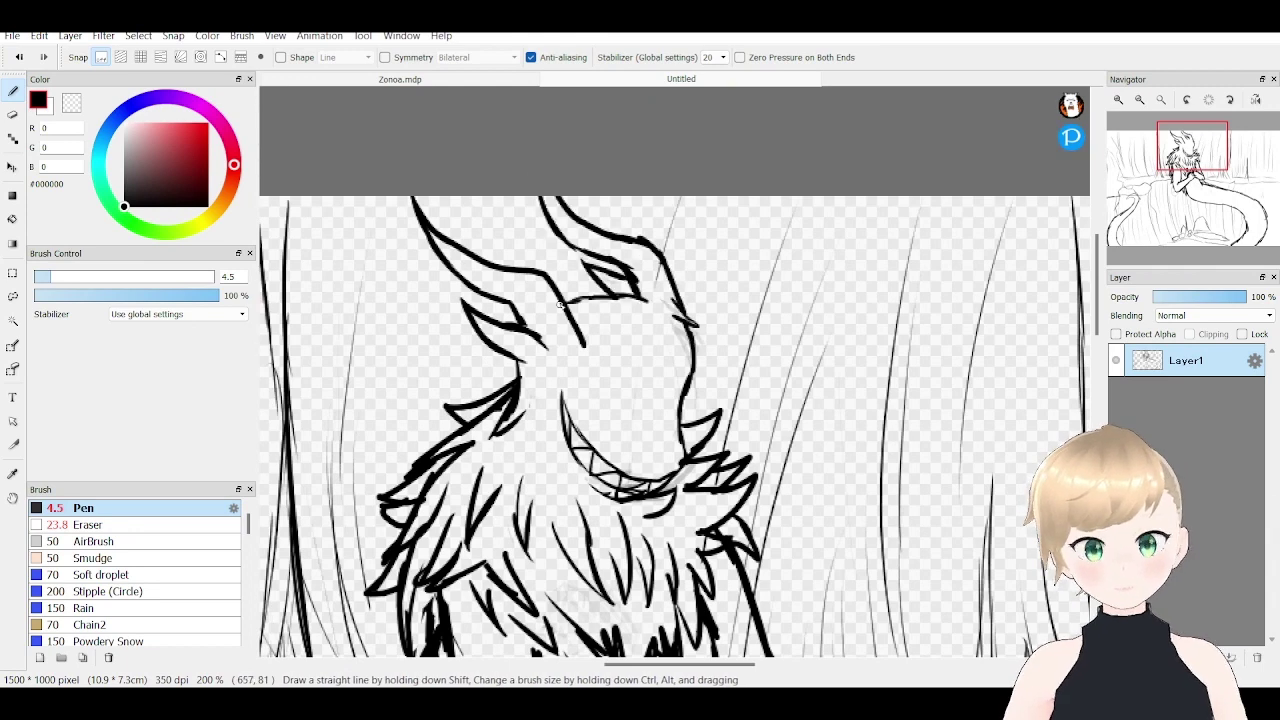
- Draw hooked hair strands over the forehead and a curved spike on the far side of the face
key(e)
key(p)
scroll(561, 305, right, 3)
scroll(383, 303, down, 1)
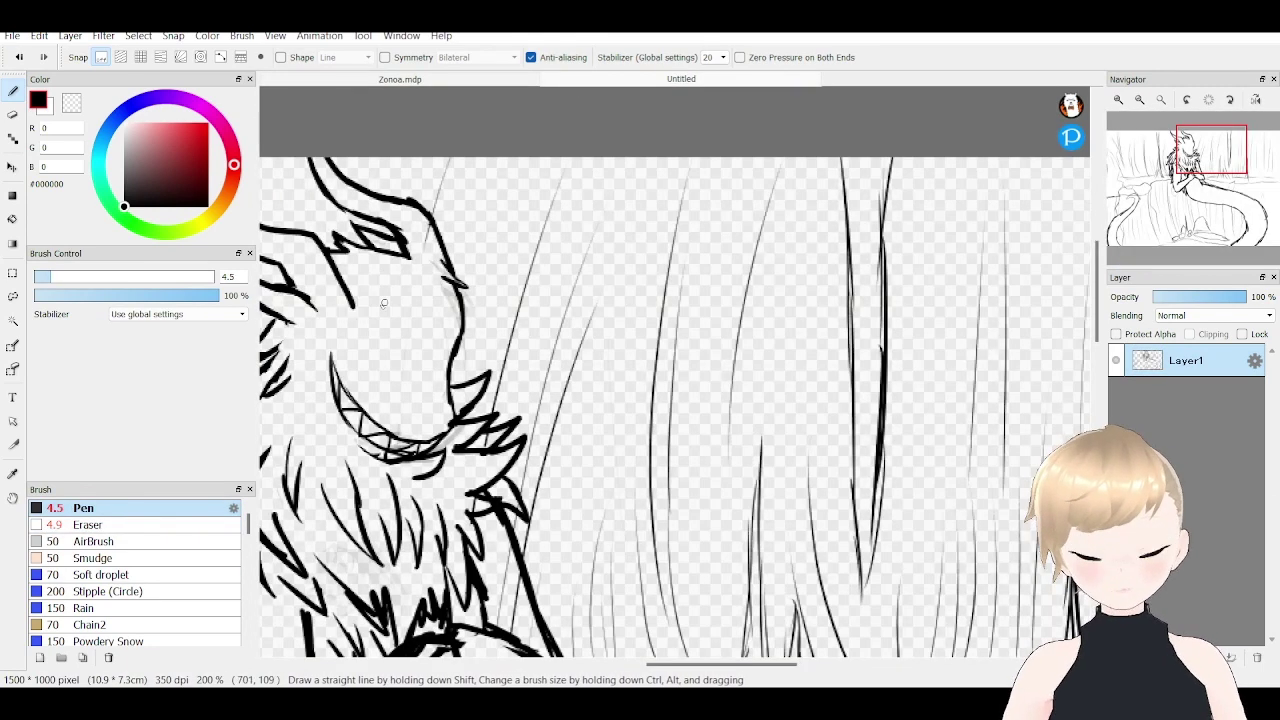
drag(383, 303, 350, 330)
drag(390, 230, 420, 300)
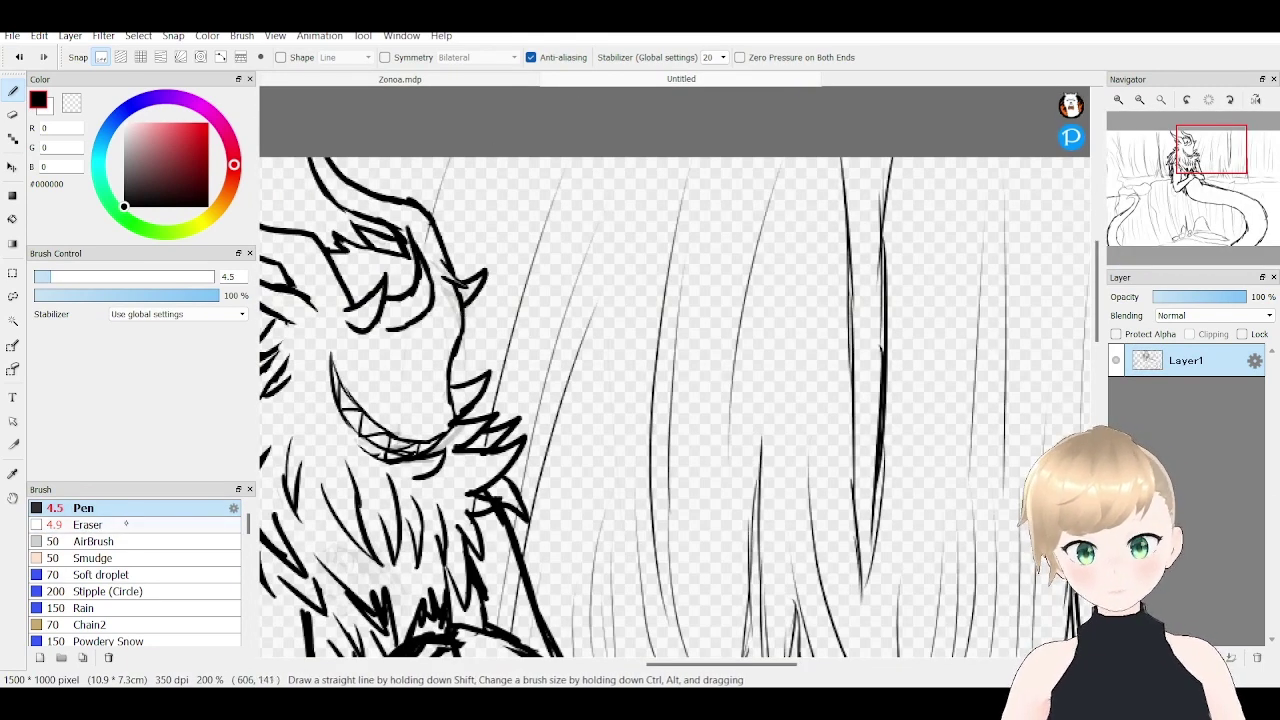
drag(465, 215, 490, 310)
- Clean up the overlapping lines with a size 4.9 eraser and add jagged strands between the forehead hair and the spike
key(e)
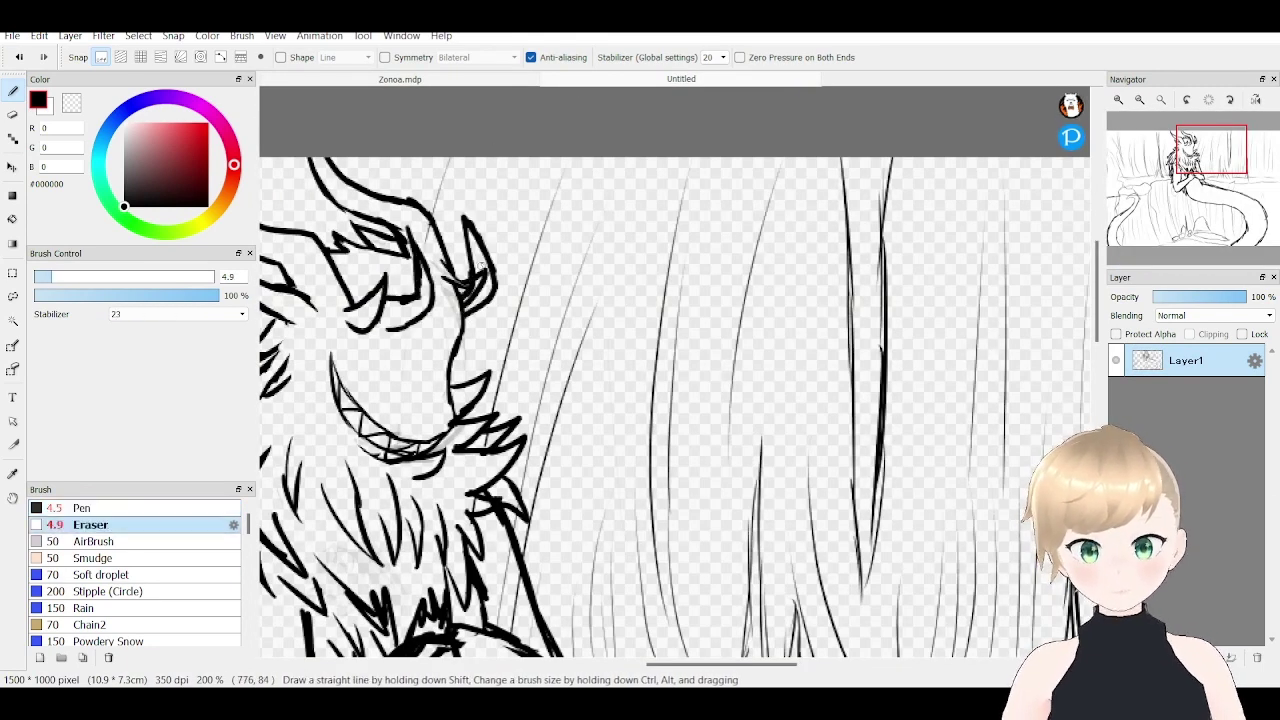
scroll(432, 297, left, 3)
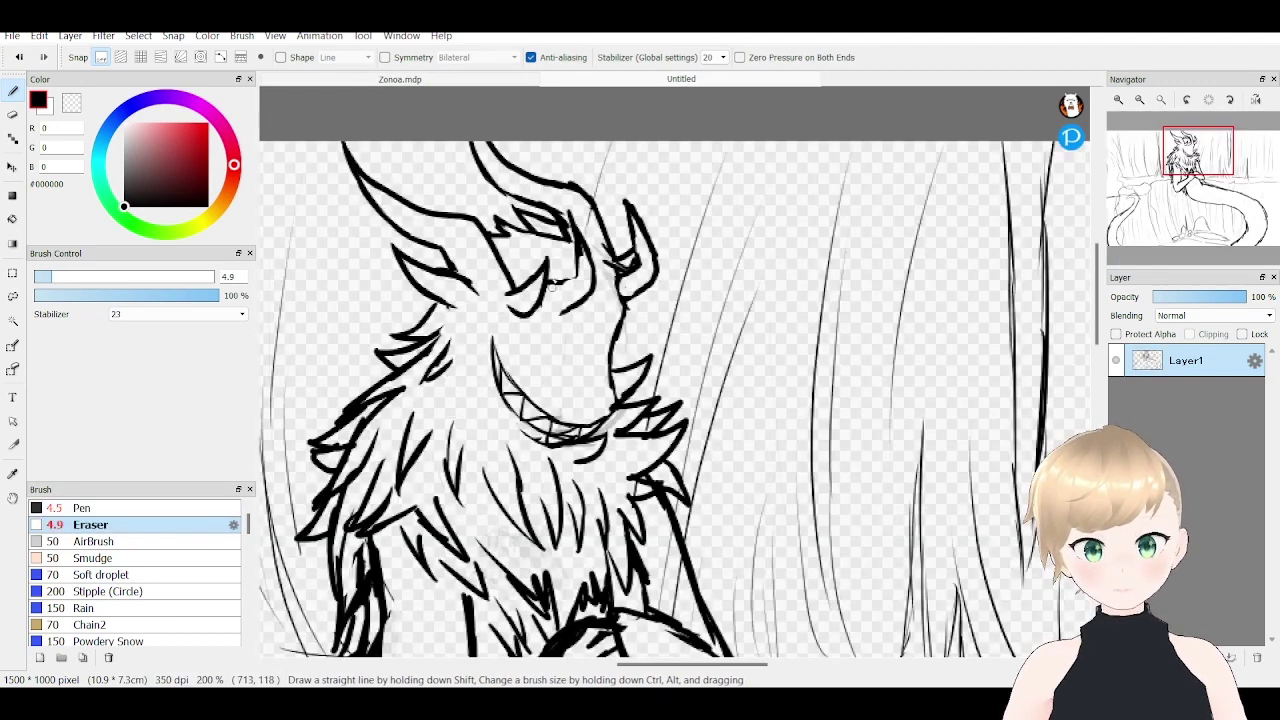
key(p)
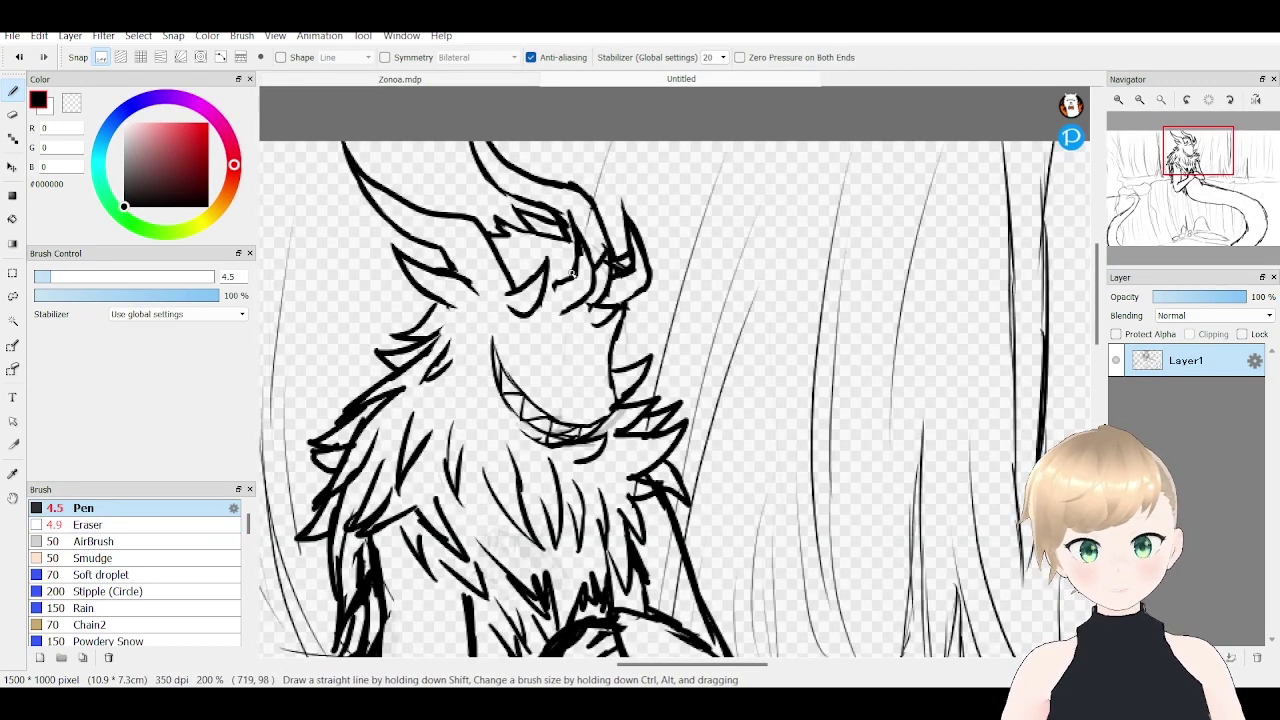
key(e)
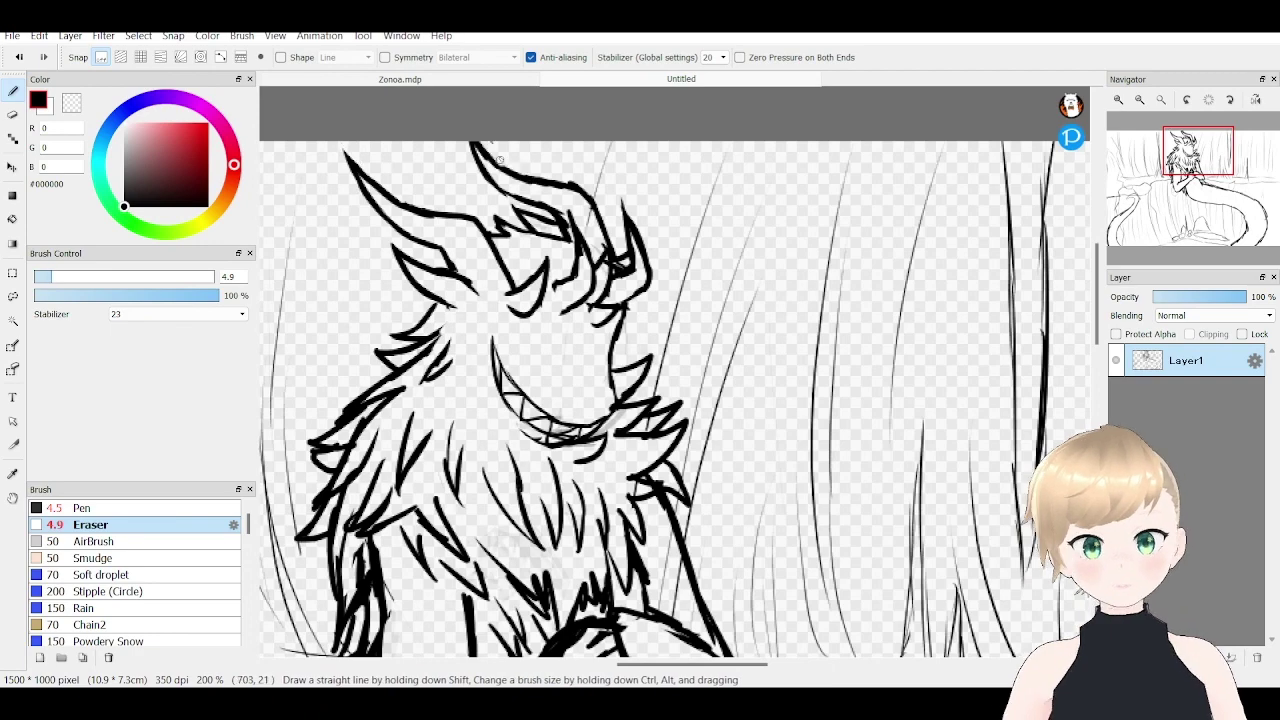
- Refine the hooked hair strands over the creature's forehead, alternating between the pen and the size 4.9 eraser
key(p)
key(ctrl+plus)
key(e)
key(p)
mouse_move(518, 137)
mouse_down()
mouse_move(545, 260)
mouse_move(495, 265)
mouse_up()
key(e)
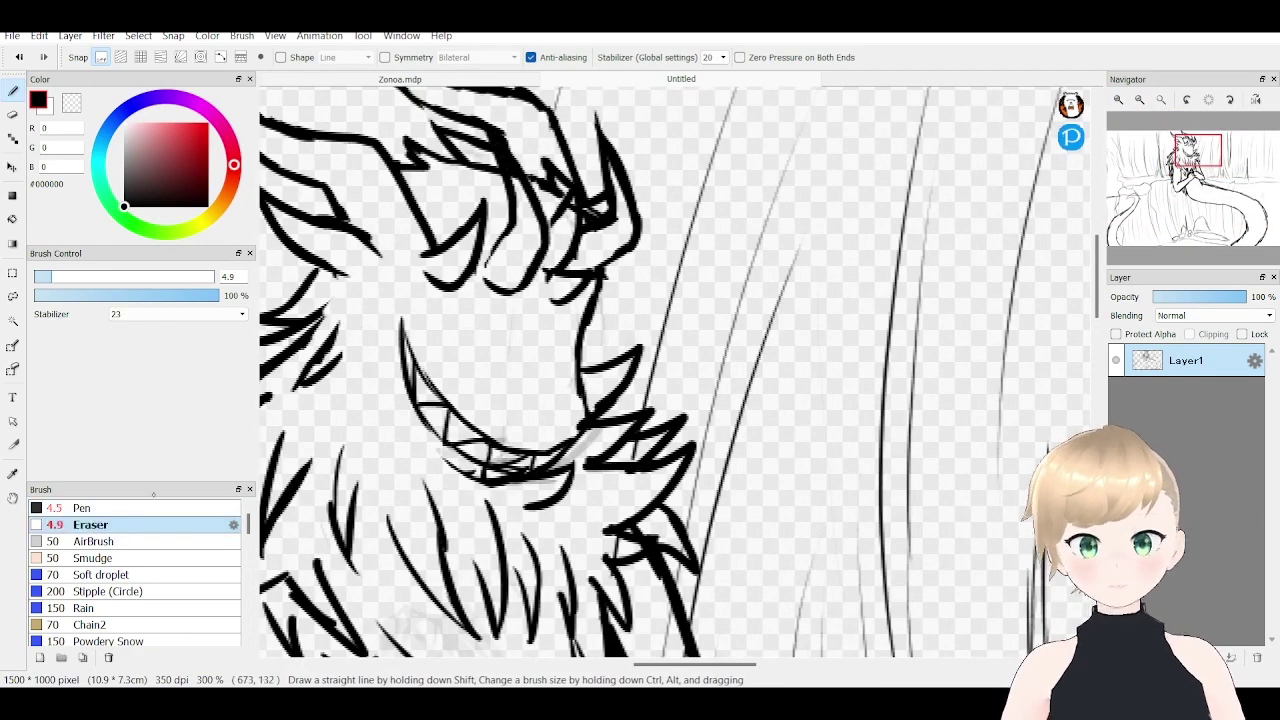
key(p)
key(e)
key(p)
key(e)
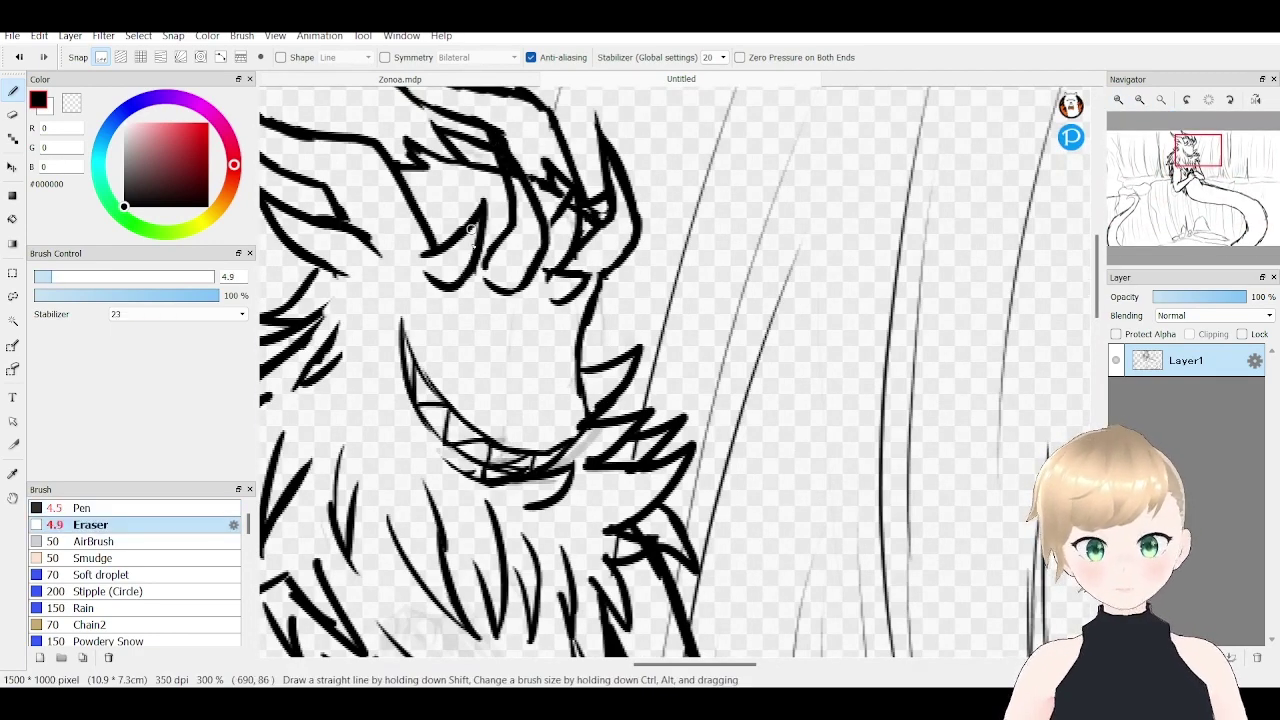
drag(482, 200, 465, 285)
key(p)
drag(470, 220, 418, 268)
key(e)
key(p)
- Check the face in the Zonoa.mdp painting and draw matching leaf-shaped eyes above the creature's grin
click(538, 79)
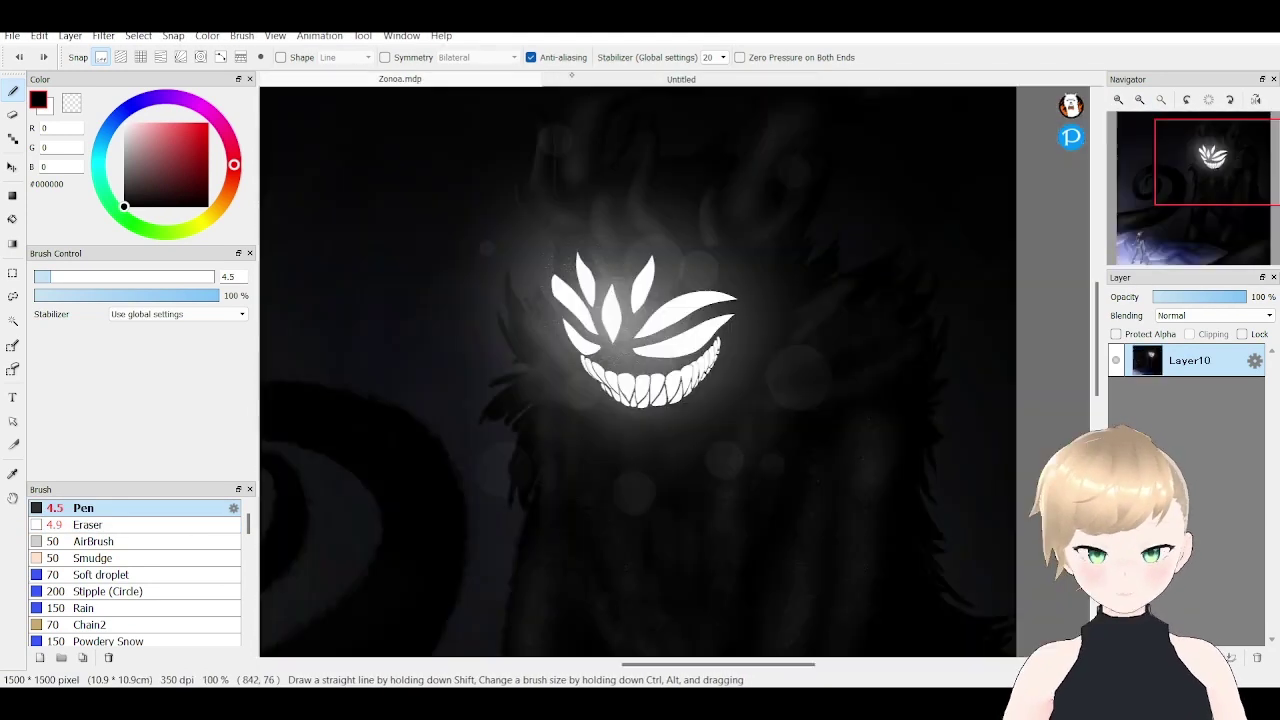
key(ctrl+Tab)
key(e)
key(p)
drag(540, 360, 555, 321)
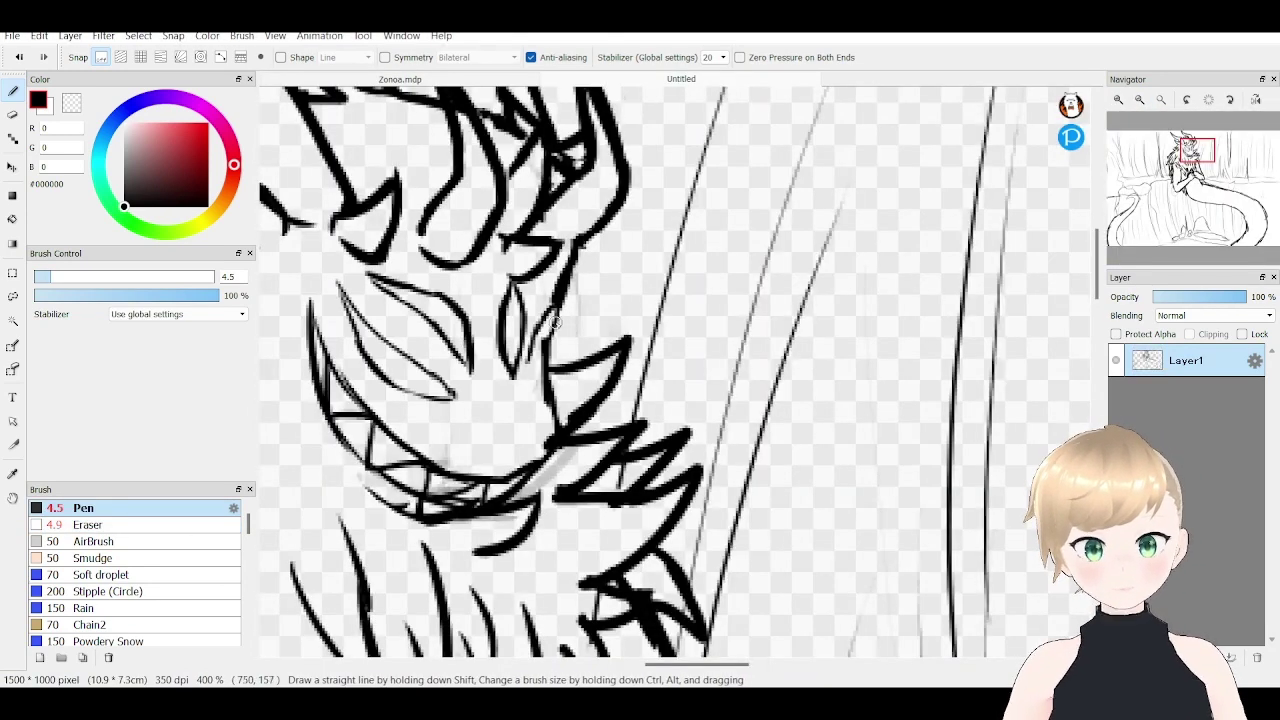
- Touch up the outline of the serpentine tail with the size 4.5 pen and the eraser
scroll(527, 398, down, 8)
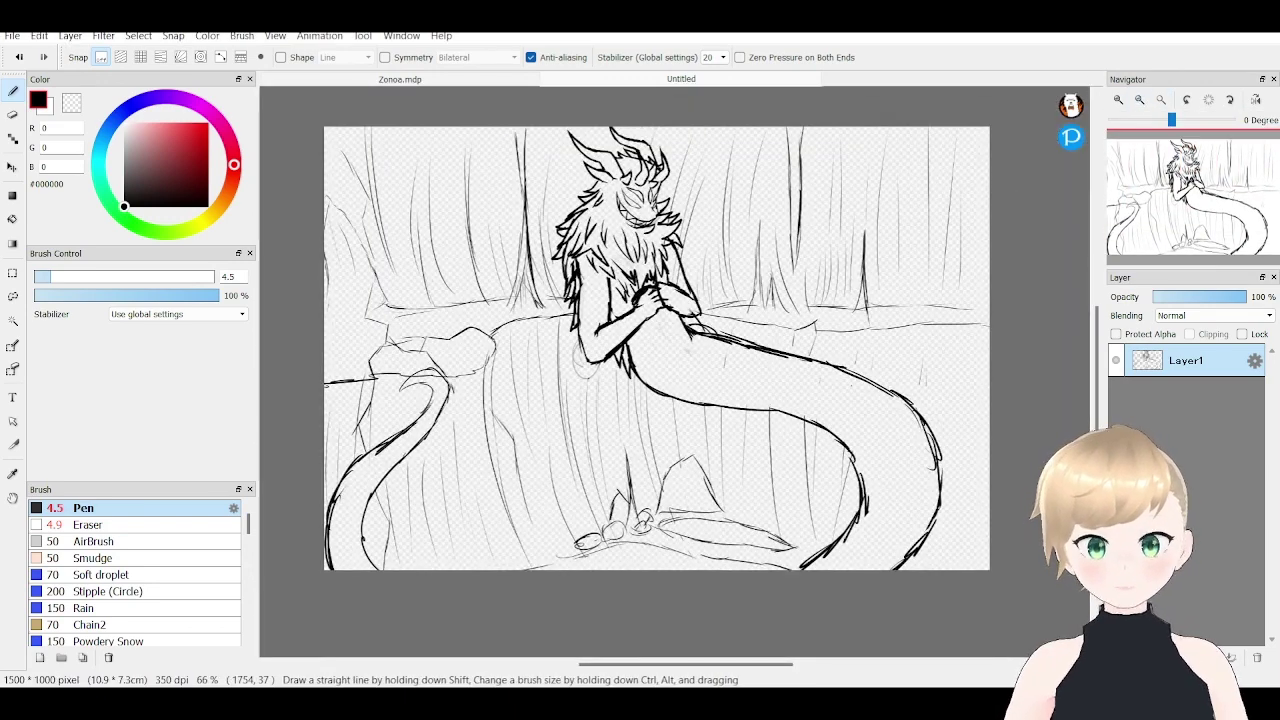
drag(930, 346, 920, 442)
key(ctrl+Tab)
key(e)
key(p)
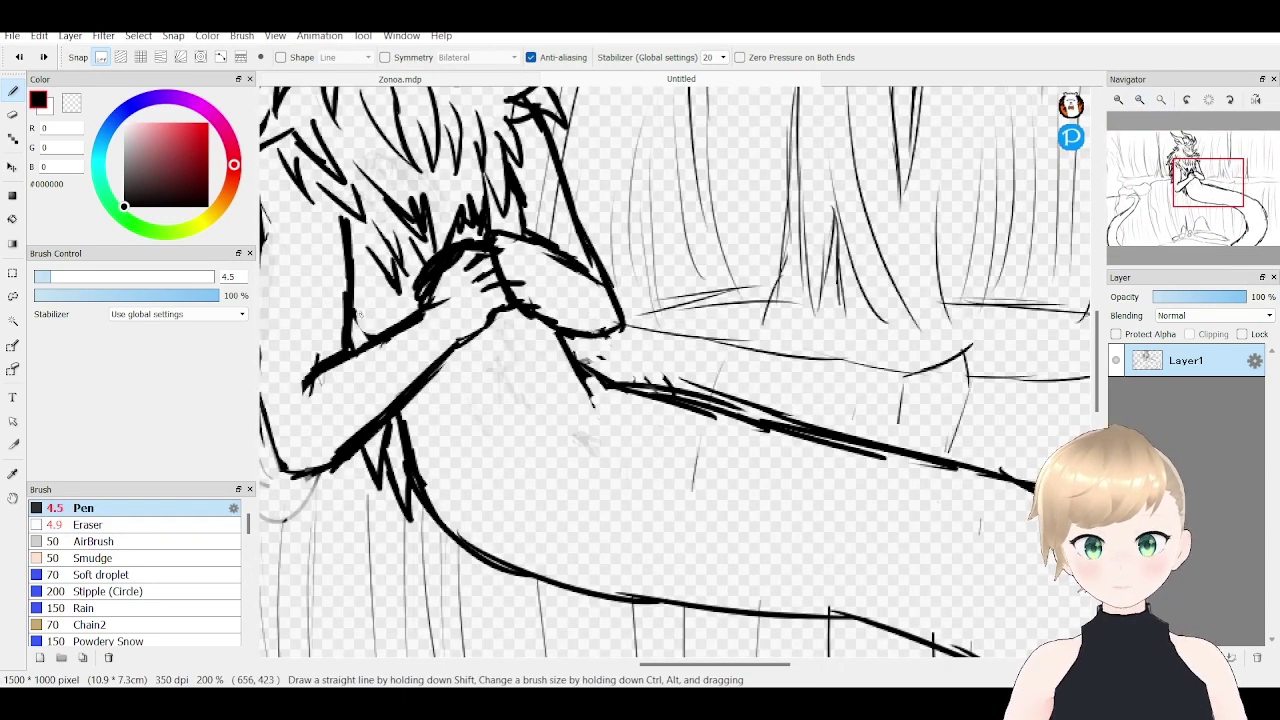
key(ctrl+Tab)
key(ctrl+Tab)
key(ctrl+Tab)
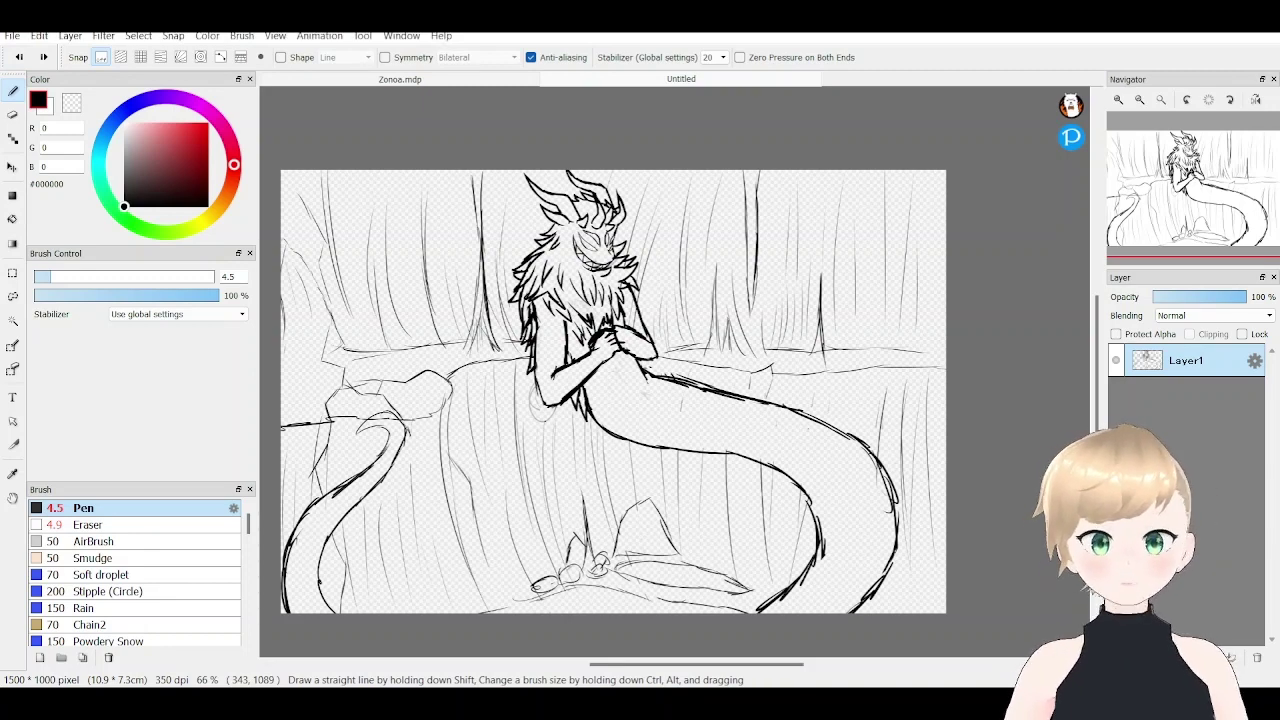
- Lower the sketch layer's opacity to 23% and add a new layer beneath it
drag(1246, 297, 1170, 297)
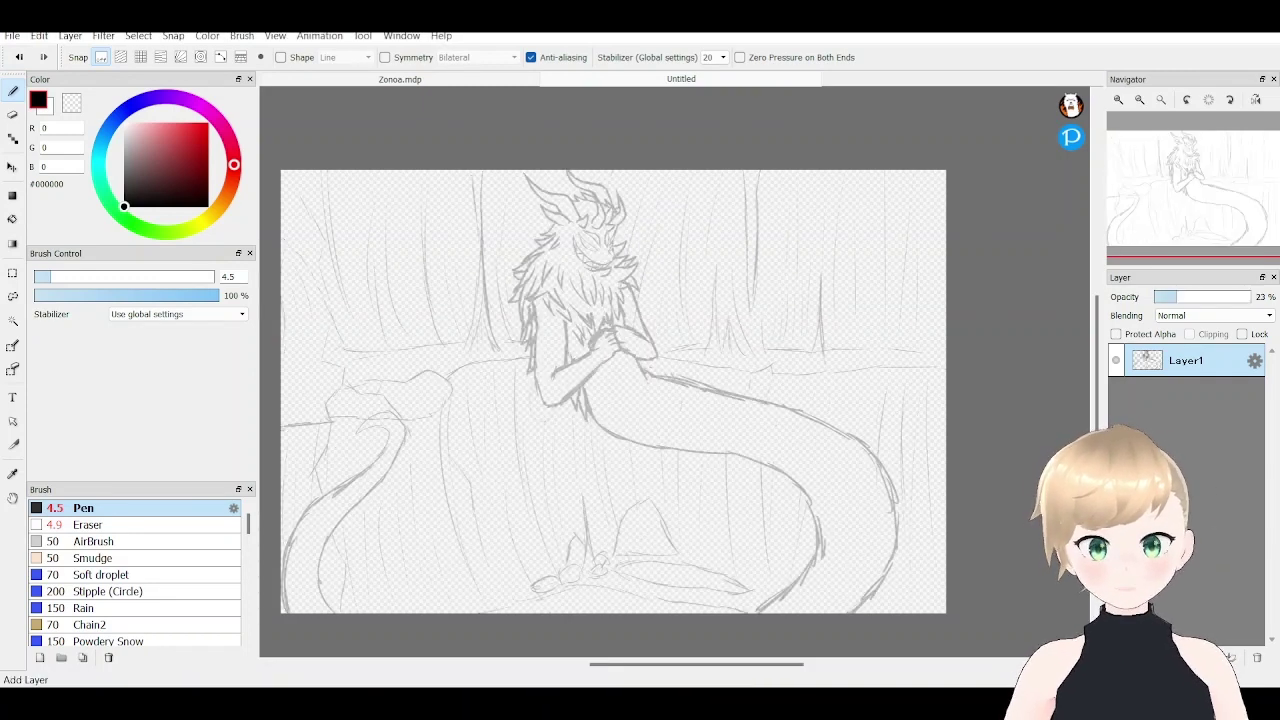
key(ctrl+shift+n)
- Cover the whole new layer with dark blue #293049 using the pen at about size 74
key(ctrl+Tab)
key(ctrl+Tab)
mouse_move(305, 600)
mouse_down()
mouse_move(398, 280)
mouse_move(800, 450)
mouse_up()
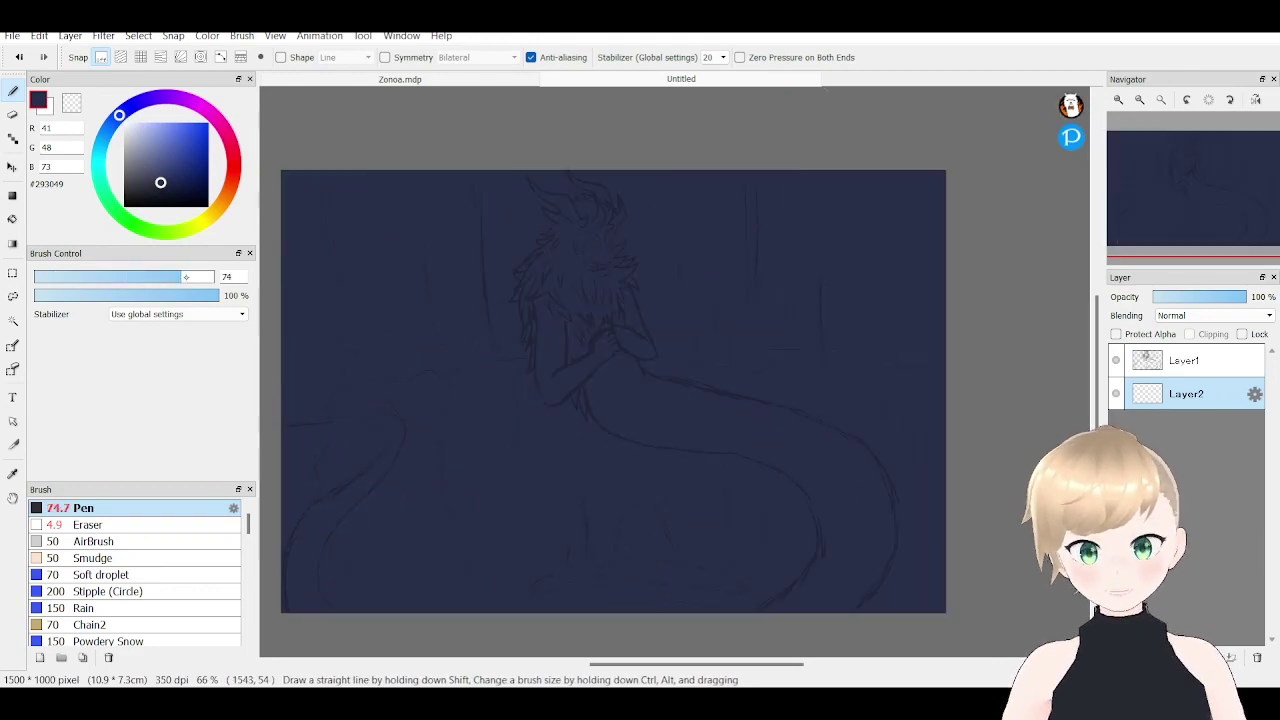
drag(700, 400, 853, 340)
- Airbrush #0E1221 shading at size 135 and 2% opacity into the canvas's lower-left corner, comparing it with the Zonoa.mdp painting
click(96, 541)
drag(450, 500, 500, 540)
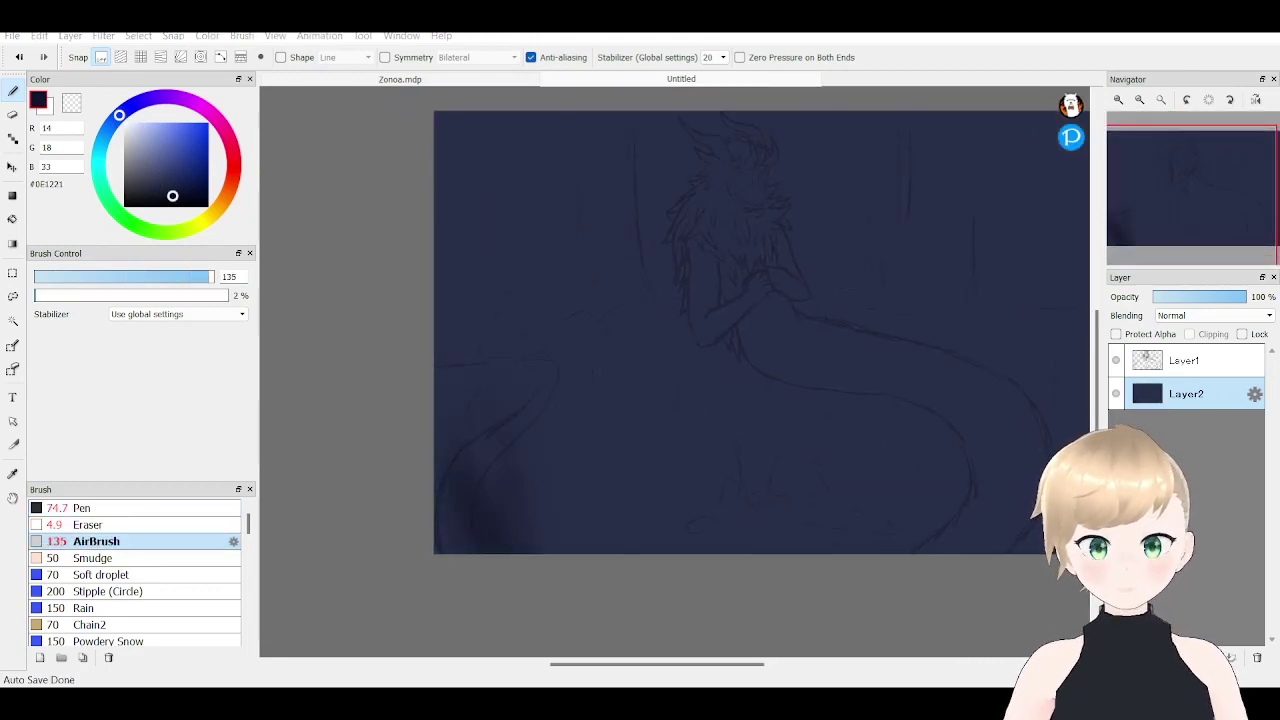
key(ctrl+Tab)
scroll(957, 108, up, 3)
scroll(957, 108, down, 2)
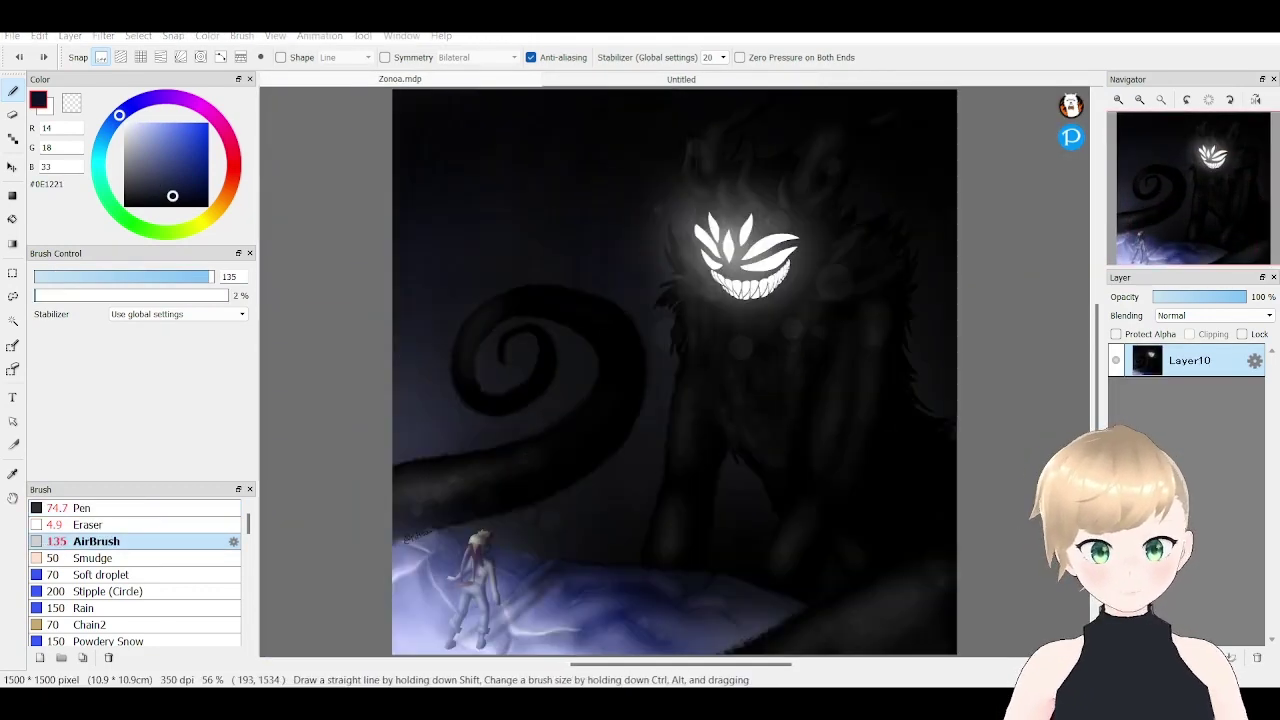
key(ctrl+Tab)
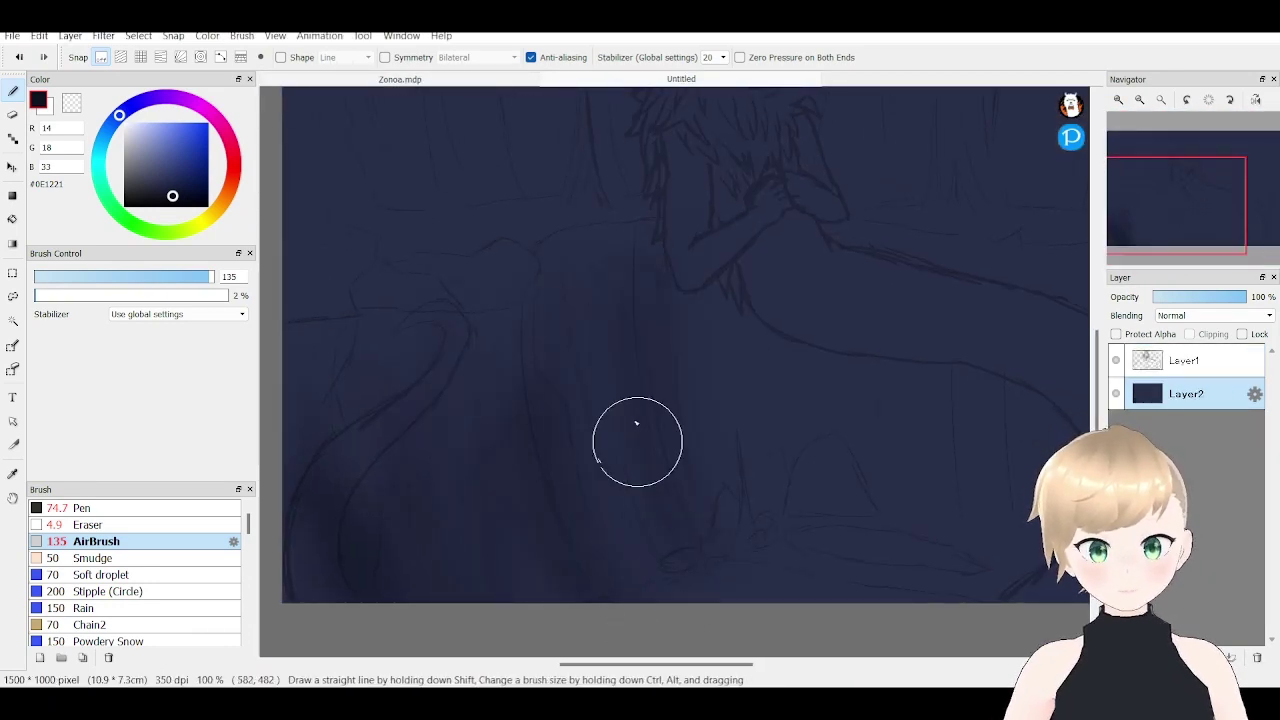
- Airbrush soft vertical bands of #0E1221 down the cliff face beneath the figure and along the tail
mouse_move(512, 440)
mouse_down()
mouse_move(509, 303)
mouse_move(314, 417)
mouse_move(871, 237)
mouse_move(870, 250)
mouse_up()
drag(903, 449, 923, 540)
drag(556, 316, 527, 630)
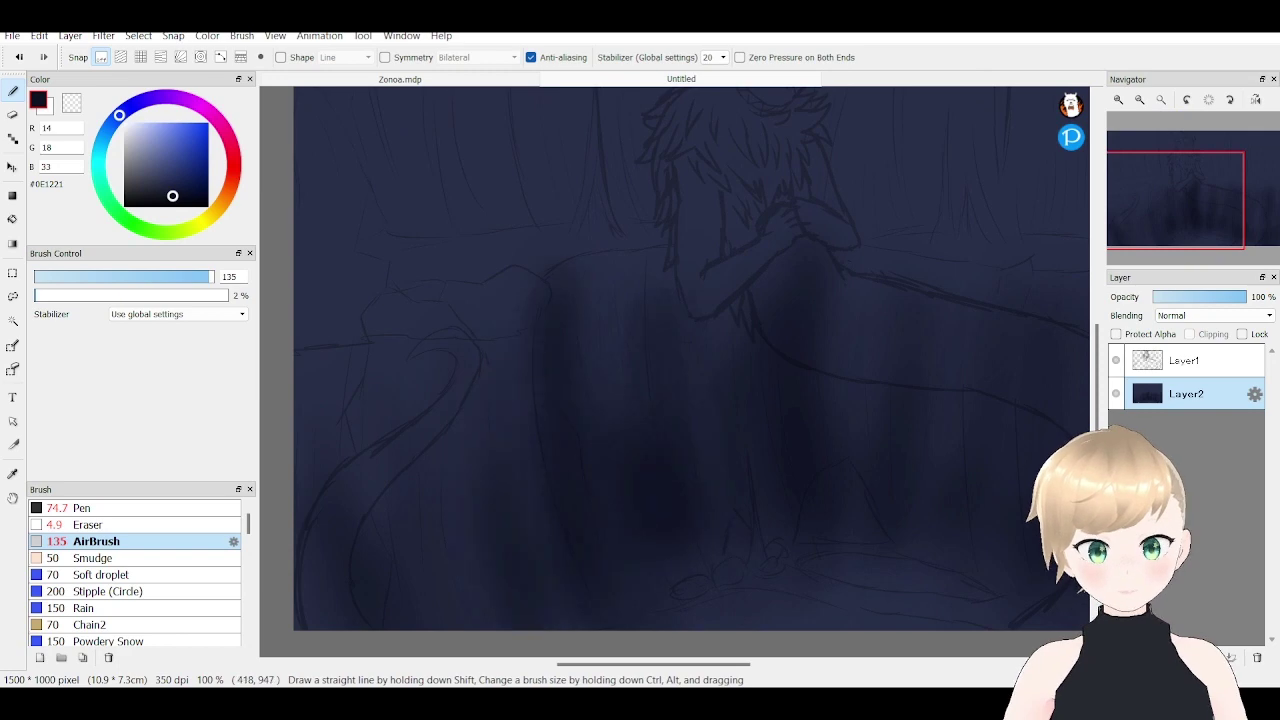
drag(426, 592, 426, 622)
drag(741, 540, 631, 491)
- Deepen the cliff's shadows around the low central ground with a black airbrush at size 135 and 4% opacity
click(1171, 223)
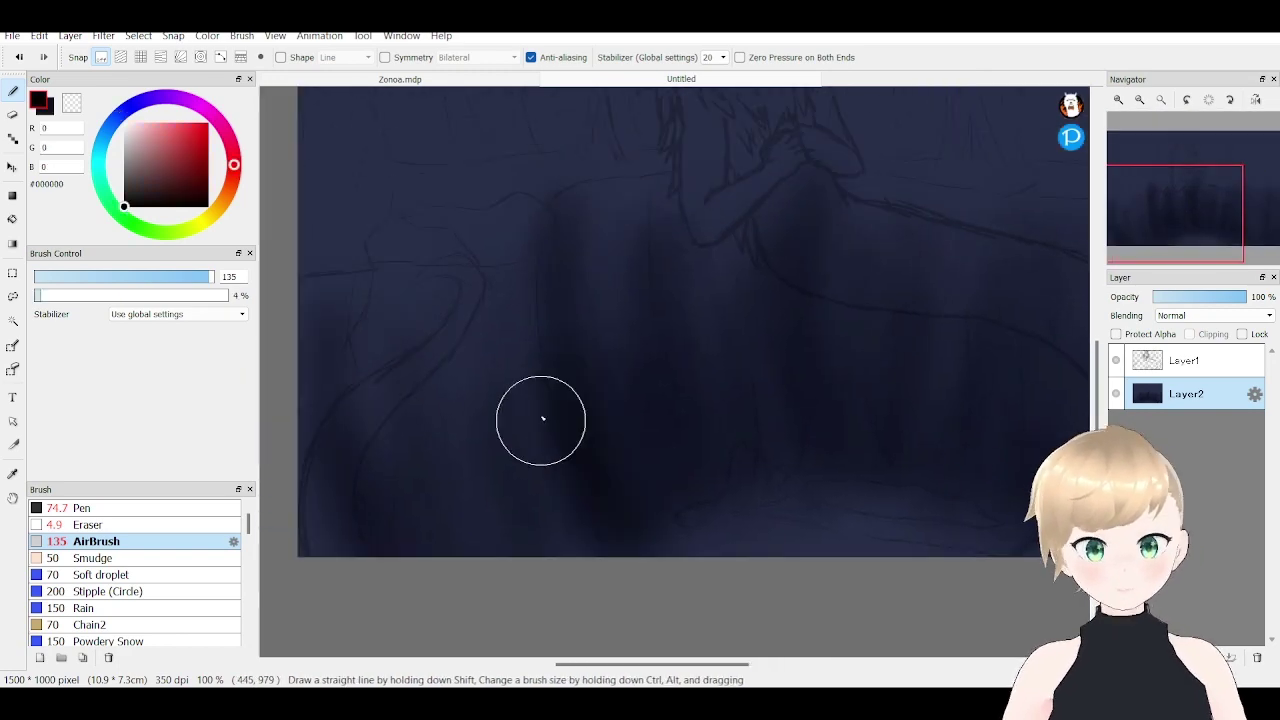
drag(680, 340, 690, 550)
drag(630, 215, 630, 315)
drag(770, 360, 780, 455)
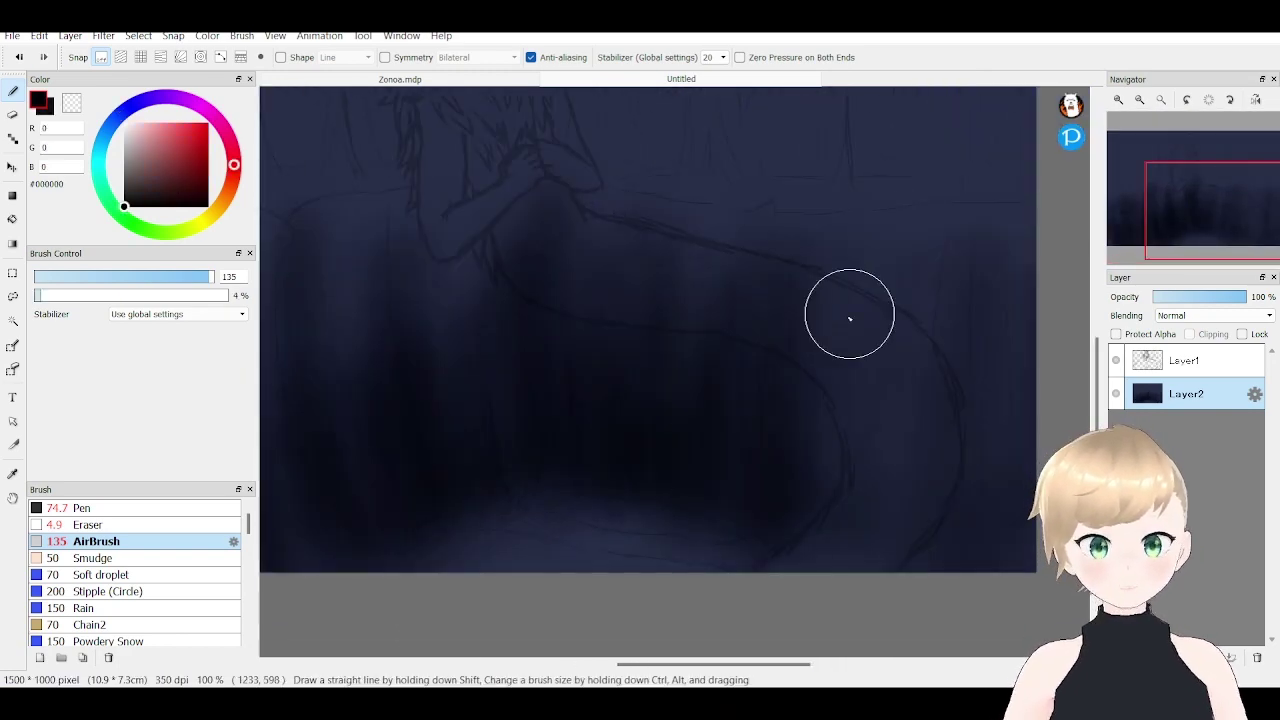
drag(849, 314, 880, 600)
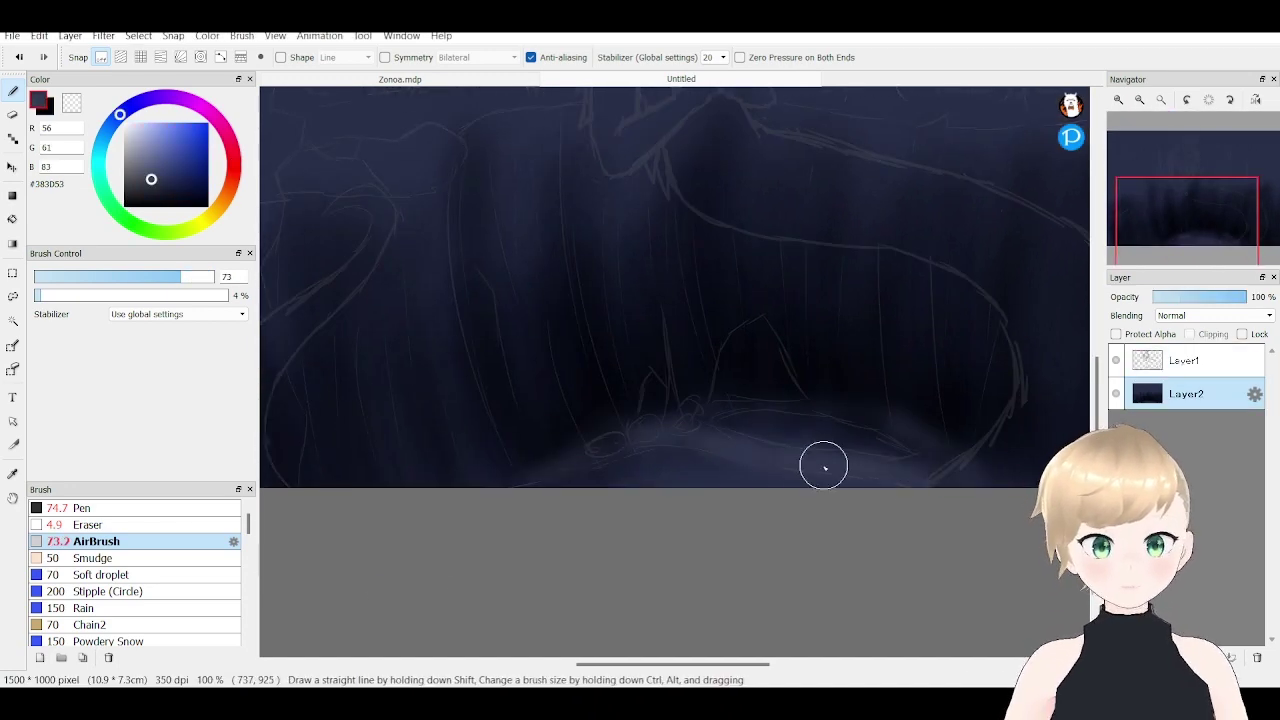
- Airbrush thin vertical streaks in #383D53 at about size 24 over the left and middle of the cliff face
scroll(503, 347, up, 3)
scroll(558, 466, down, 2)
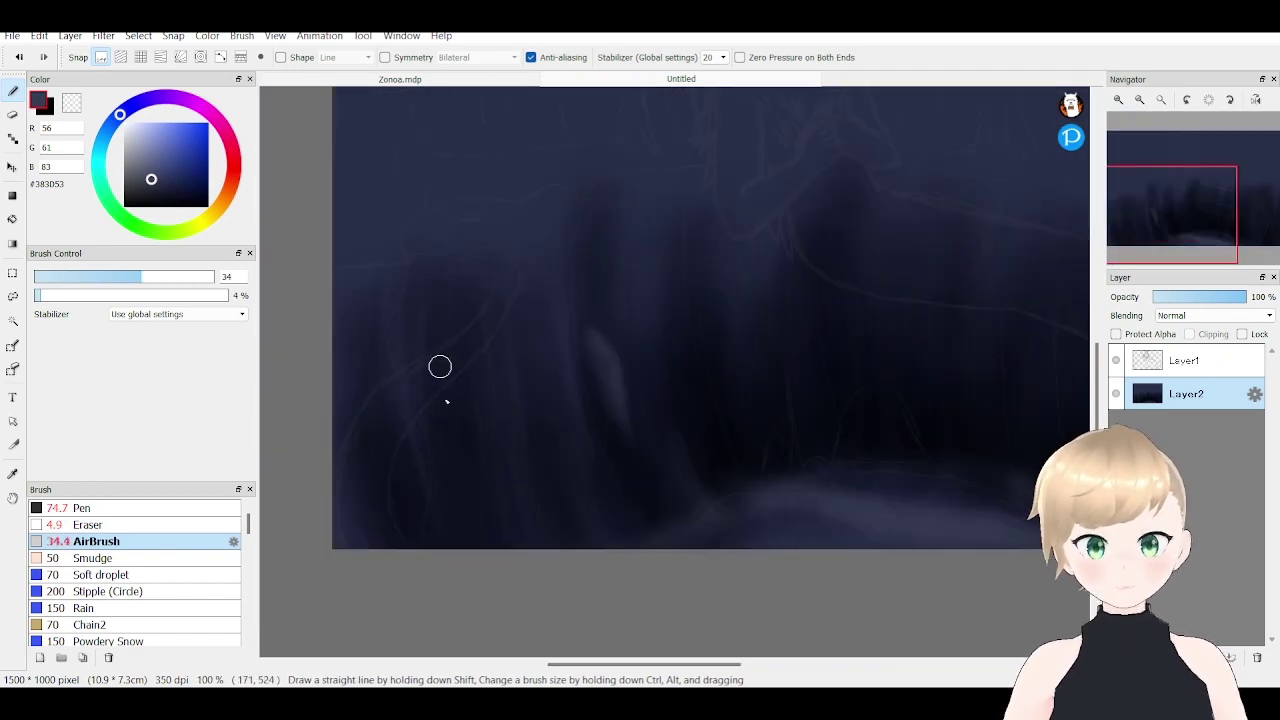
key(bracketleft)
drag(595, 480, 595, 320)
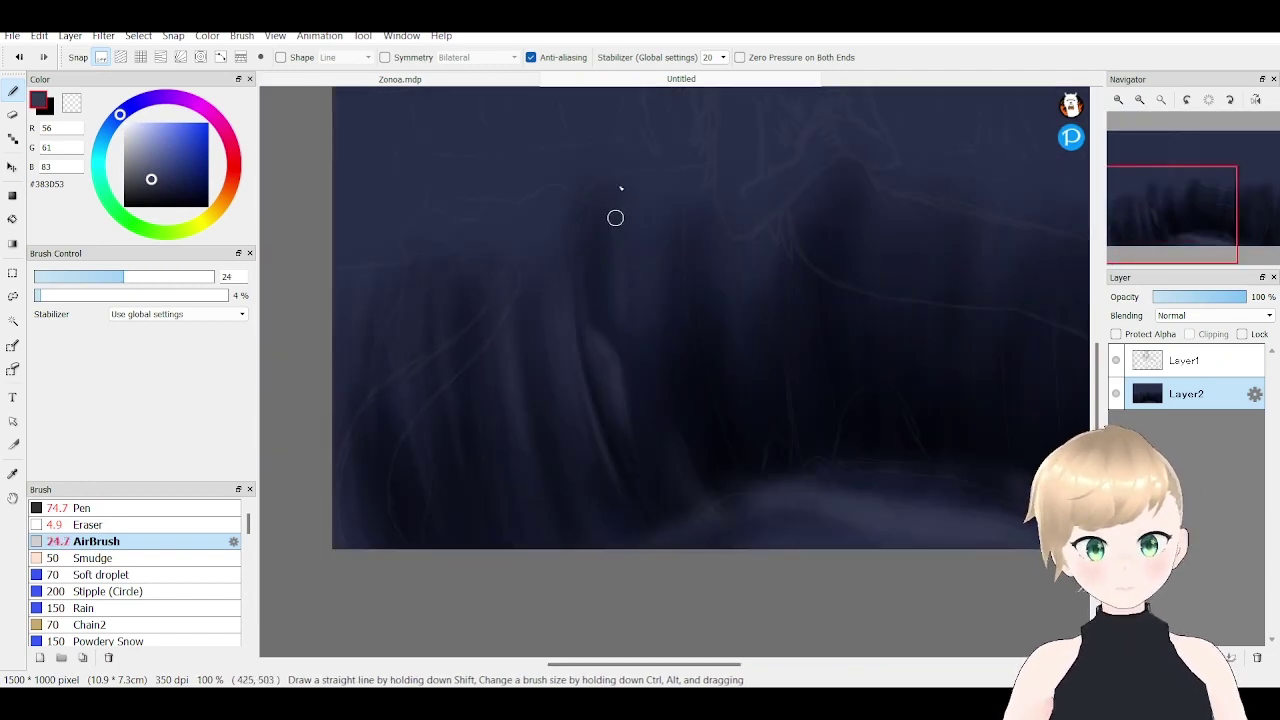
key(h)
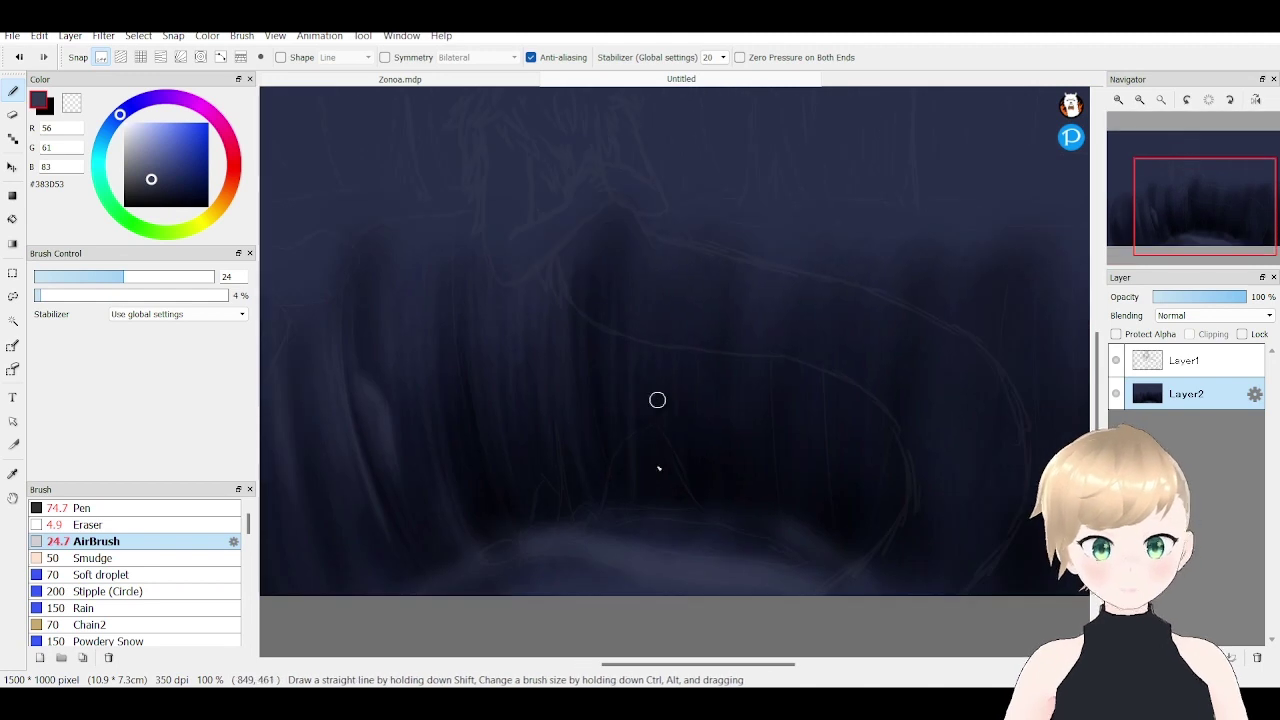
key(h)
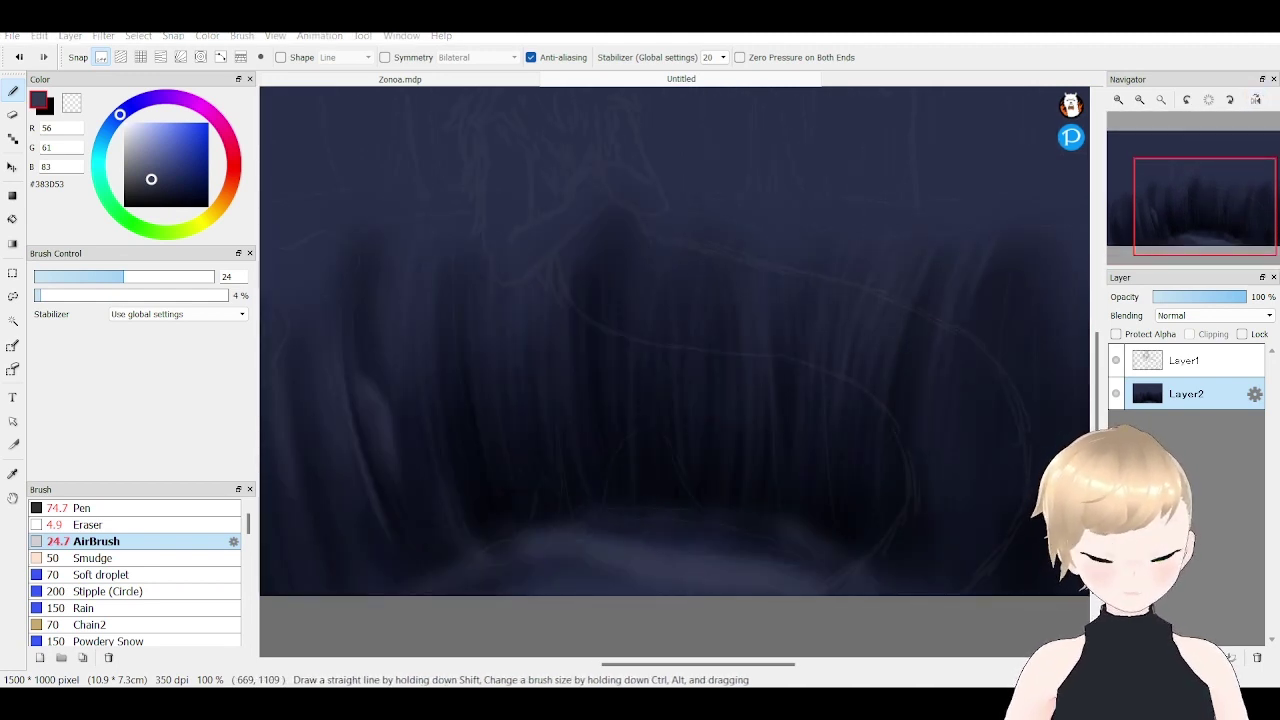
- Extend the thin #383D53 streaks across the right end of the cliff face
drag(963, 411, 607, 305)
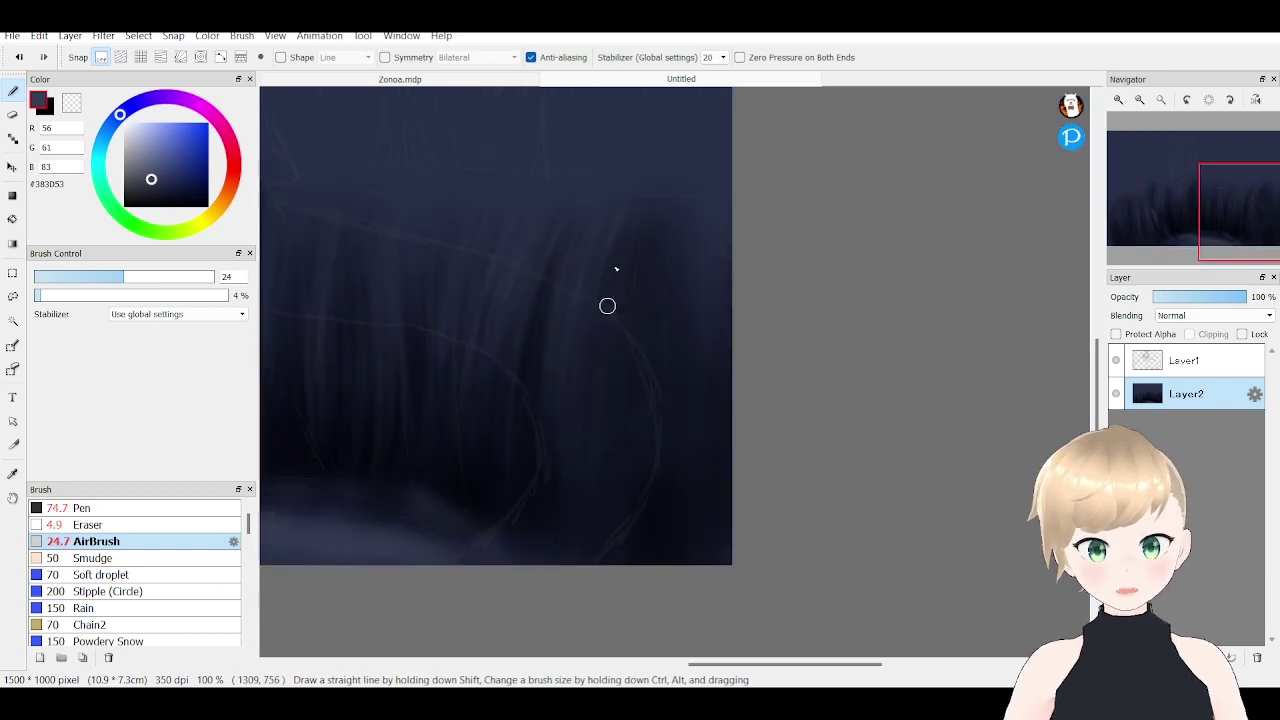
mouse_move(686, 237)
mouse_down()
mouse_move(669, 471)
mouse_move(615, 250)
mouse_up()
drag(523, 386, 883, 426)
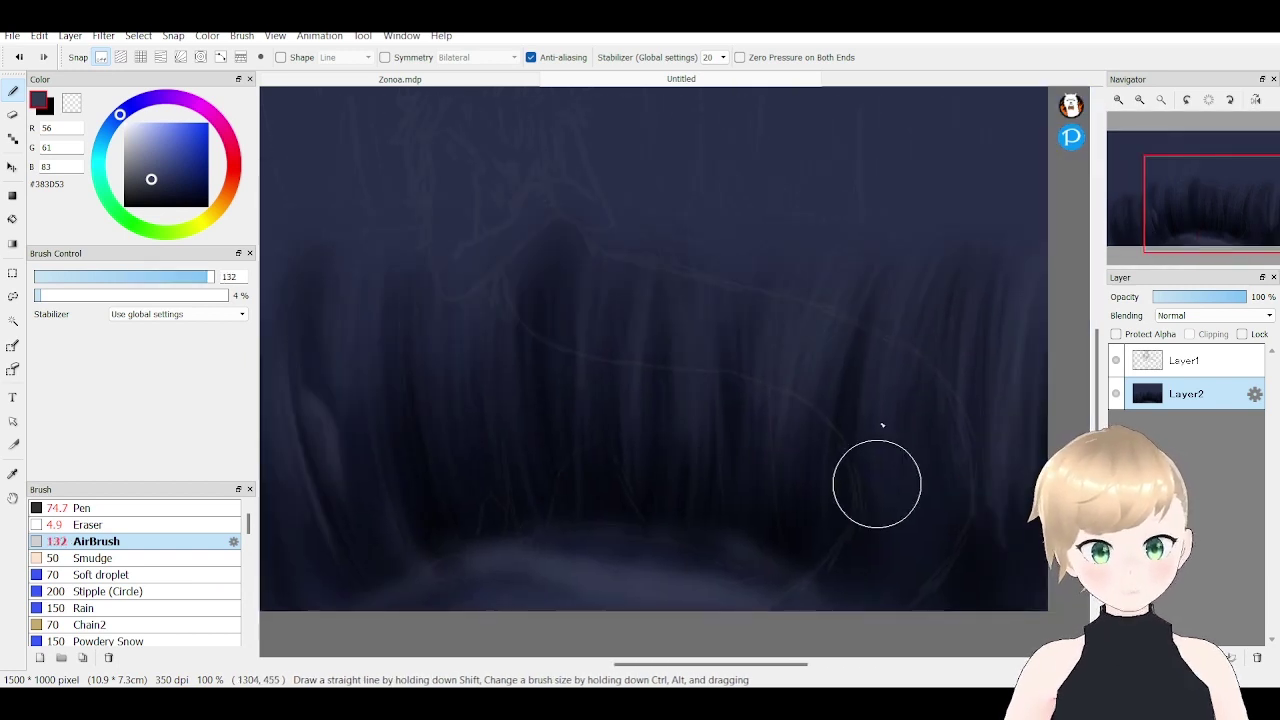
- Darken the gaps between the cliff's streaks with the airbrush, using sampled #060A1B and black at varied sizes
alt+click(297, 286)
scroll(803, 297, right, 10)
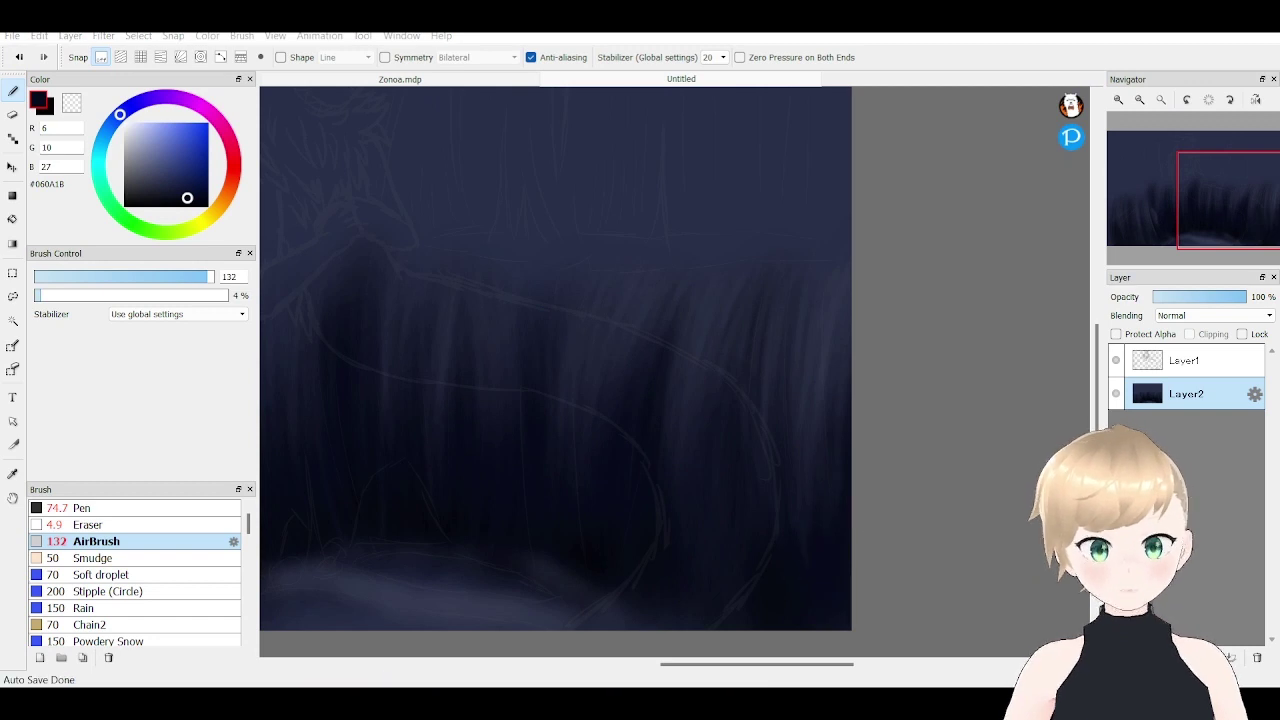
scroll(570, 315, up, 3)
scroll(586, 354, down, 3)
alt+click(586, 354)
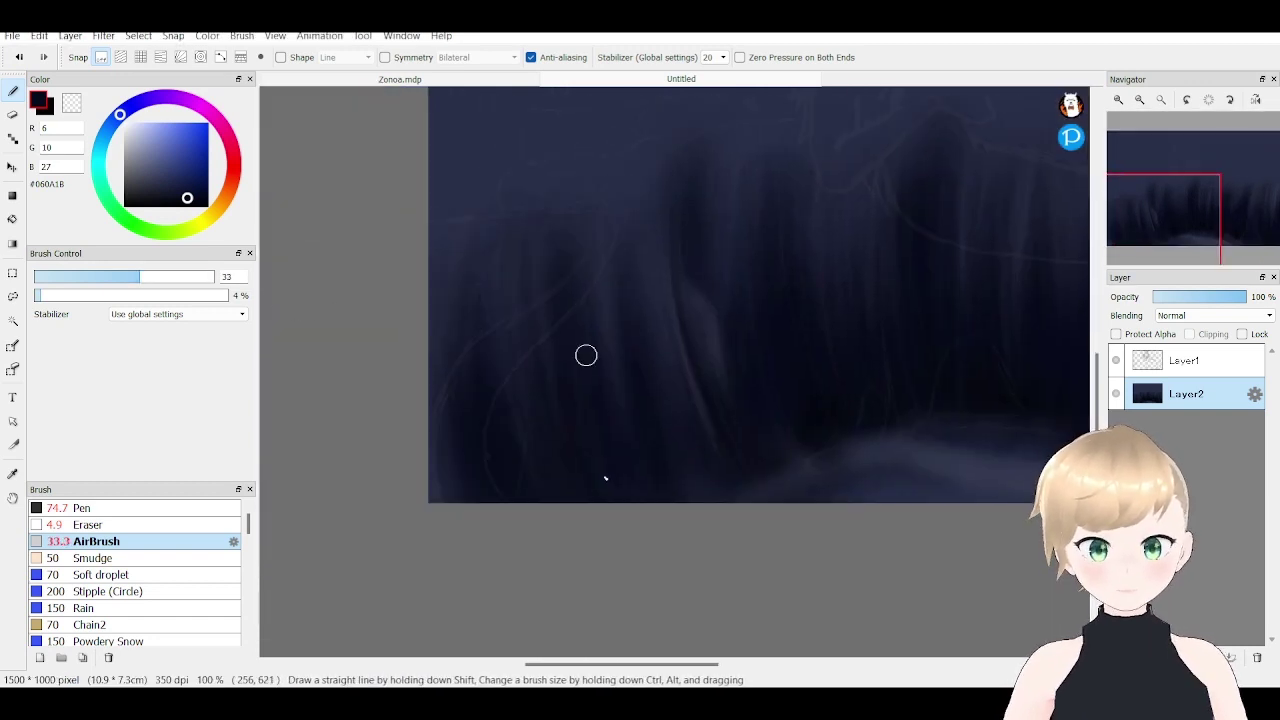
scroll(752, 357, up, 2)
drag(737, 323, 929, 574)
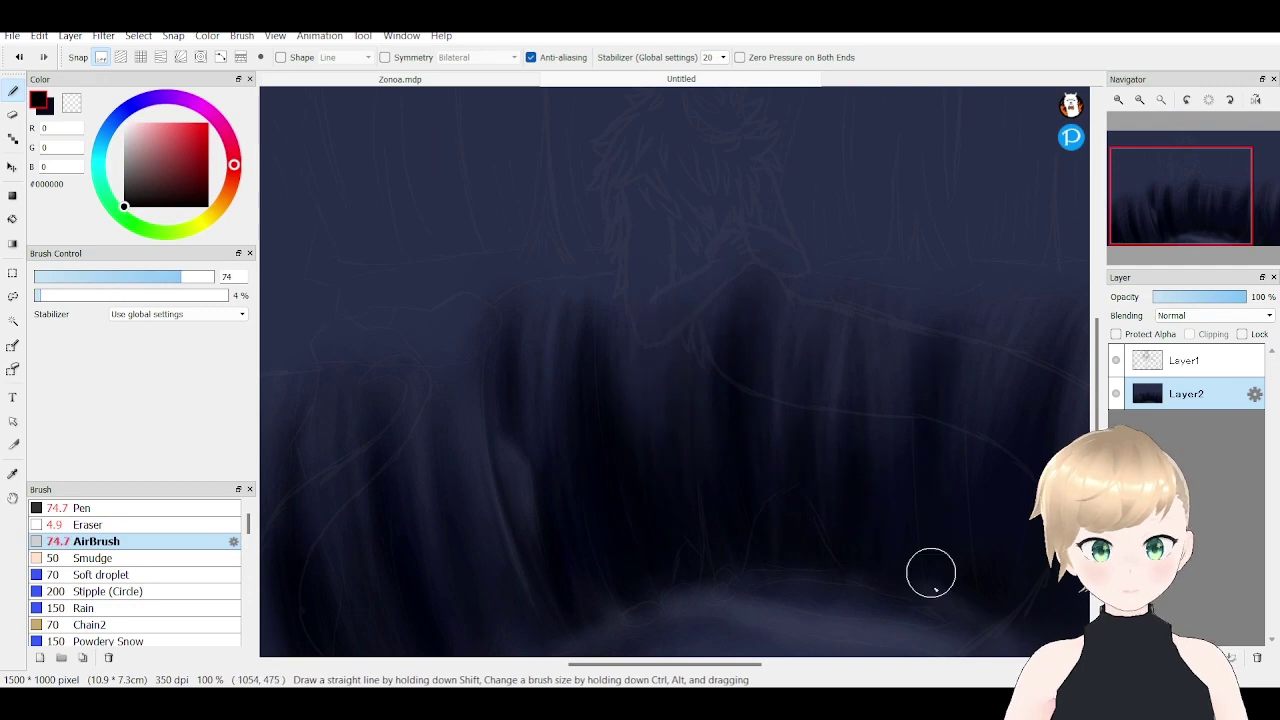
- Blend the cliff and its upper edge softly with a large airbrush of about size 310, using sampled #2A2E41 and #1D2033
scroll(929, 574, down, 4)
scroll(716, 291, up, 2)
alt+click(716, 291)
mouse_move(716, 291)
mouse_down()
mouse_move(618, 309)
mouse_move(666, 294)
mouse_move(800, 143)
mouse_up()
alt+click(618, 309)
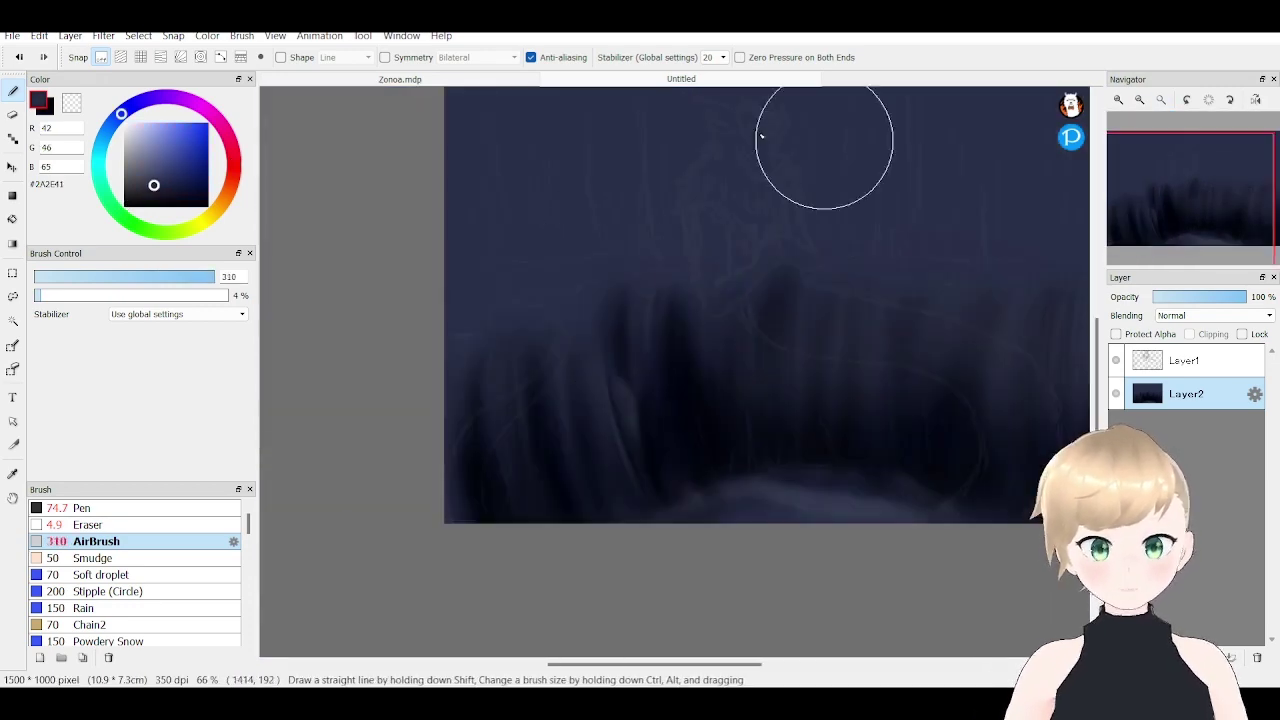
alt+click(993, 316)
drag(993, 316, 861, 327)
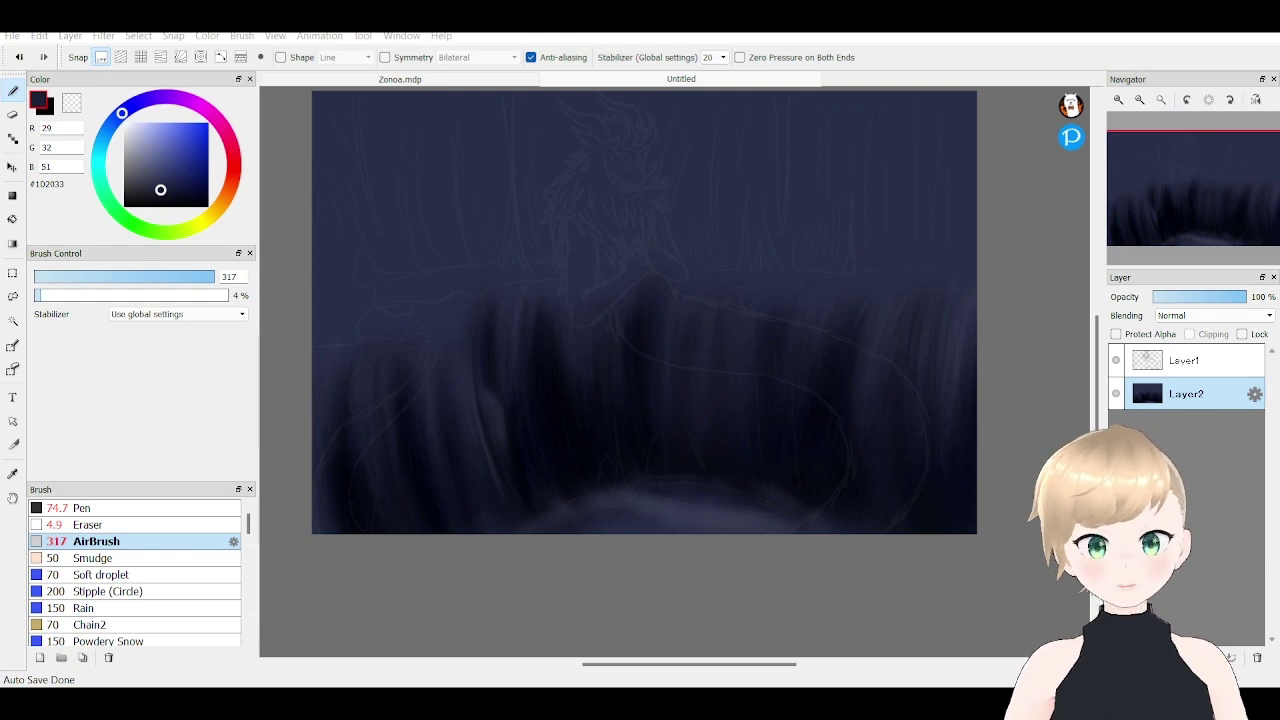
- Tone down the left cliff streaks and brighten the bulge beside the central shadow with a size 74 airbrush in #4F536E
click(632, 537)
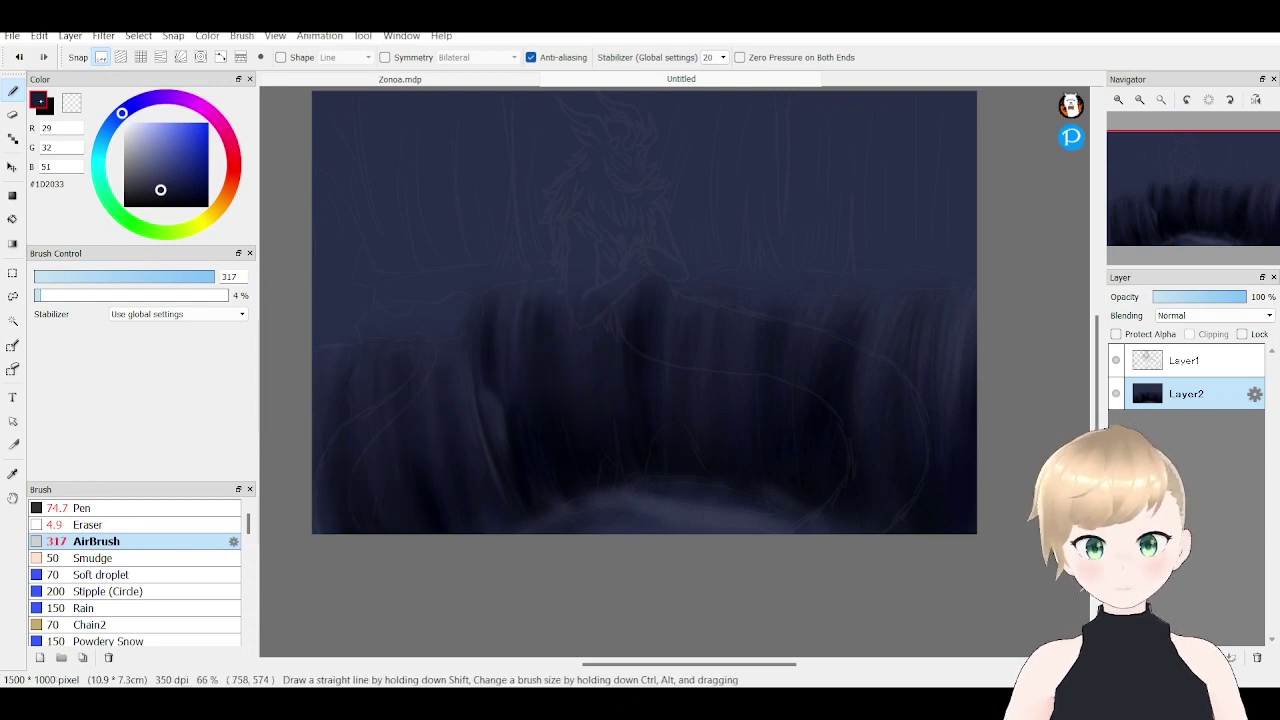
alt+click(668, 362)
drag(668, 362, 500, 383)
drag(351, 389, 486, 323)
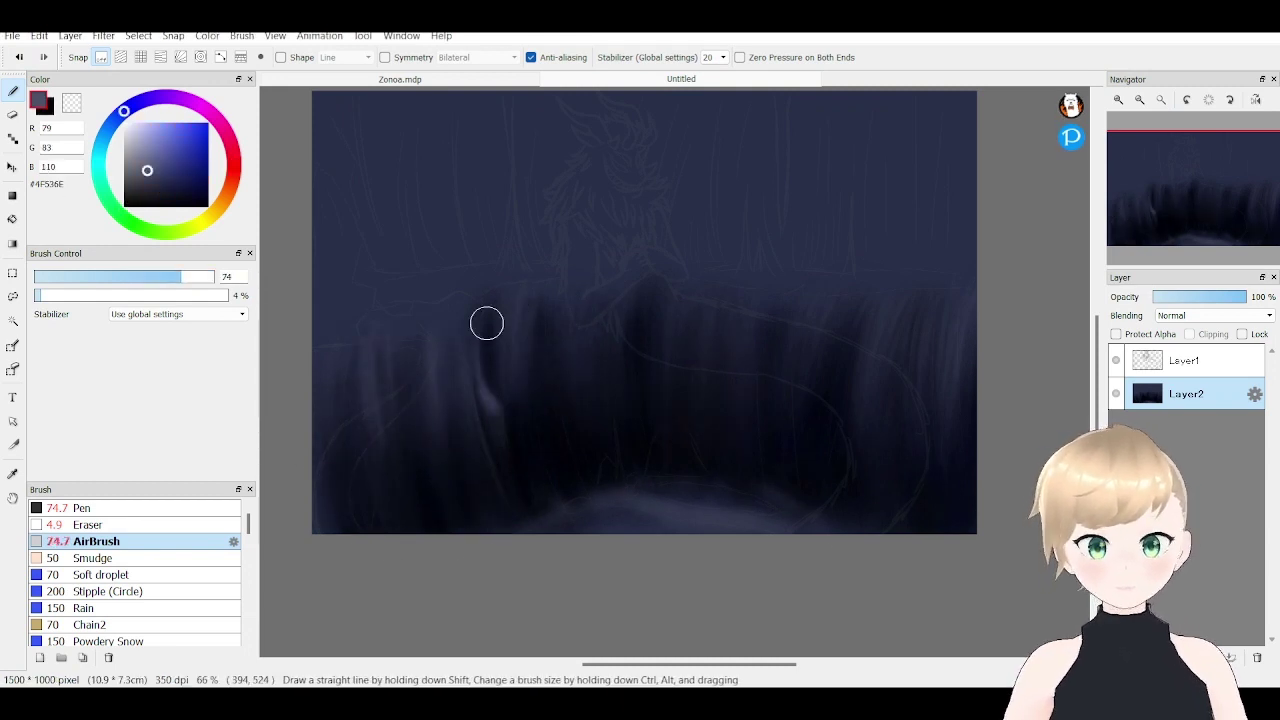
alt+click(486, 323)
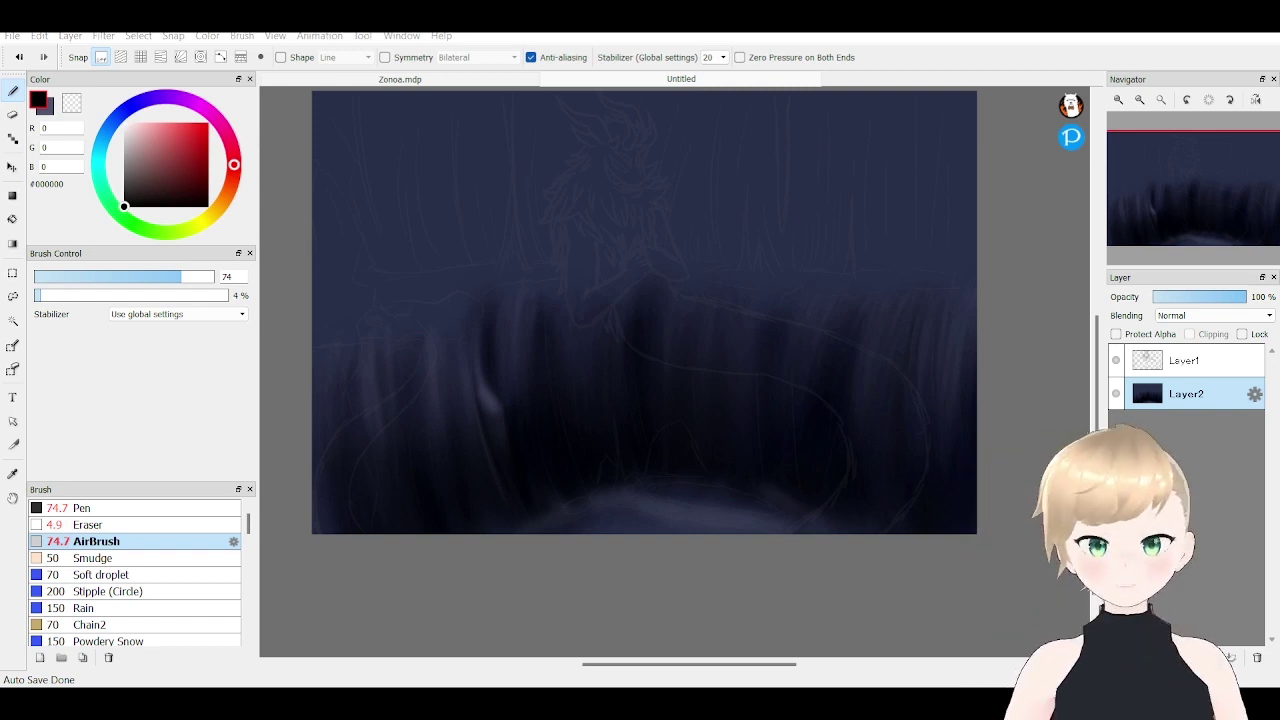
- Airbrush a lighter trunk and ledge above the cliff's left end, starting with #9599B5 at size 119
alt+click(371, 323)
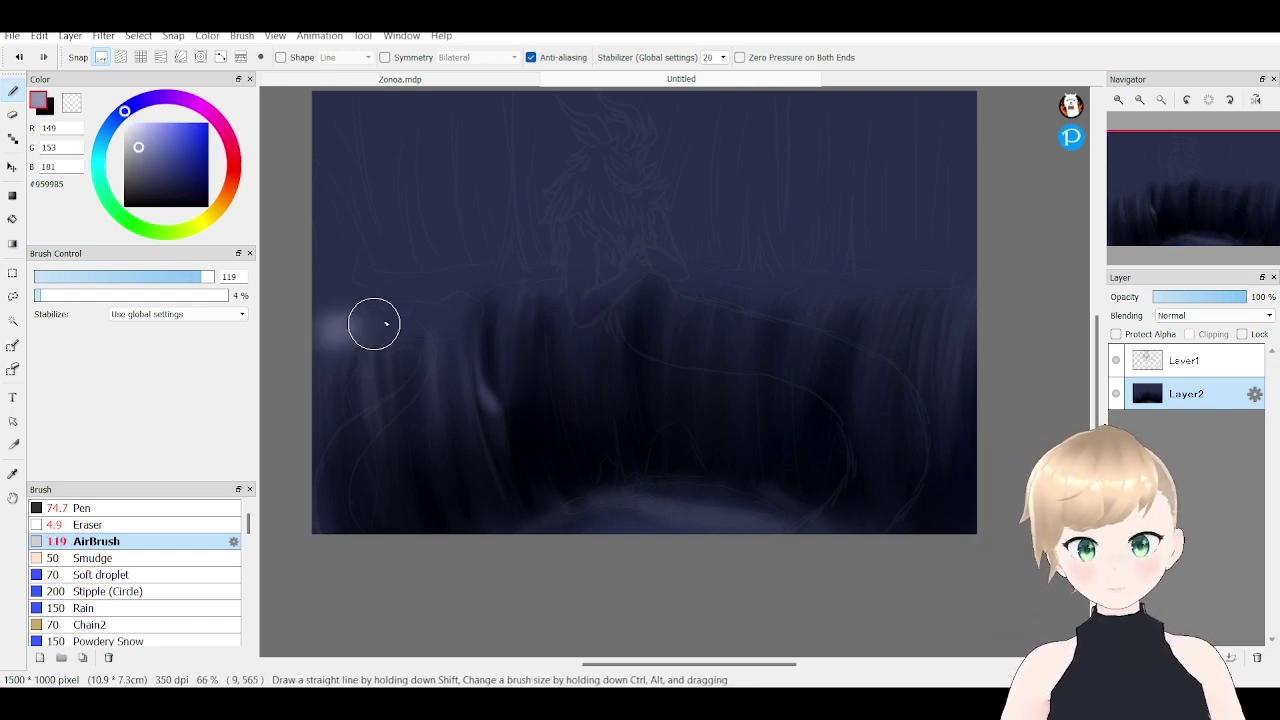
mouse_move(357, 280)
mouse_down()
mouse_move(316, 309)
mouse_move(406, 386)
mouse_move(420, 286)
mouse_move(327, 240)
mouse_up()
alt+click(361, 281)
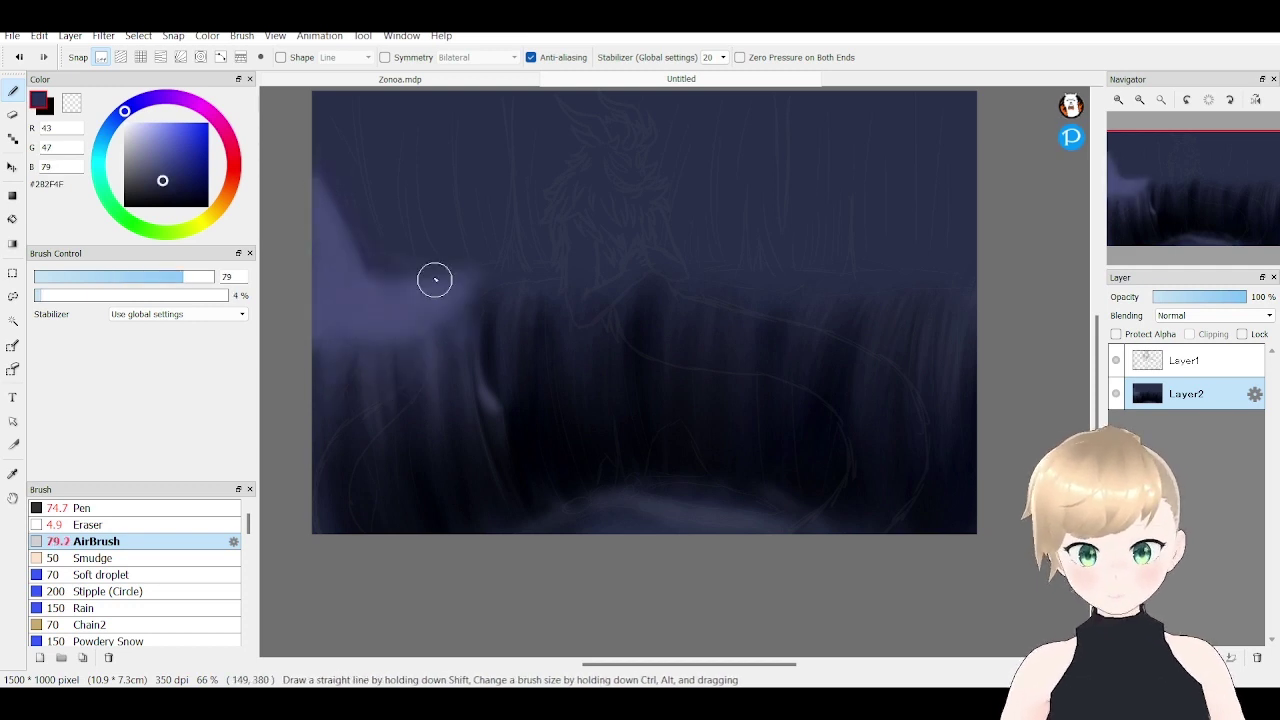
- Add thin dark crack lines to the light ledge with a size 4 airbrush in #161935
scroll(440, 320, up, 2)
alt+click(476, 367)
alt+click(487, 211)
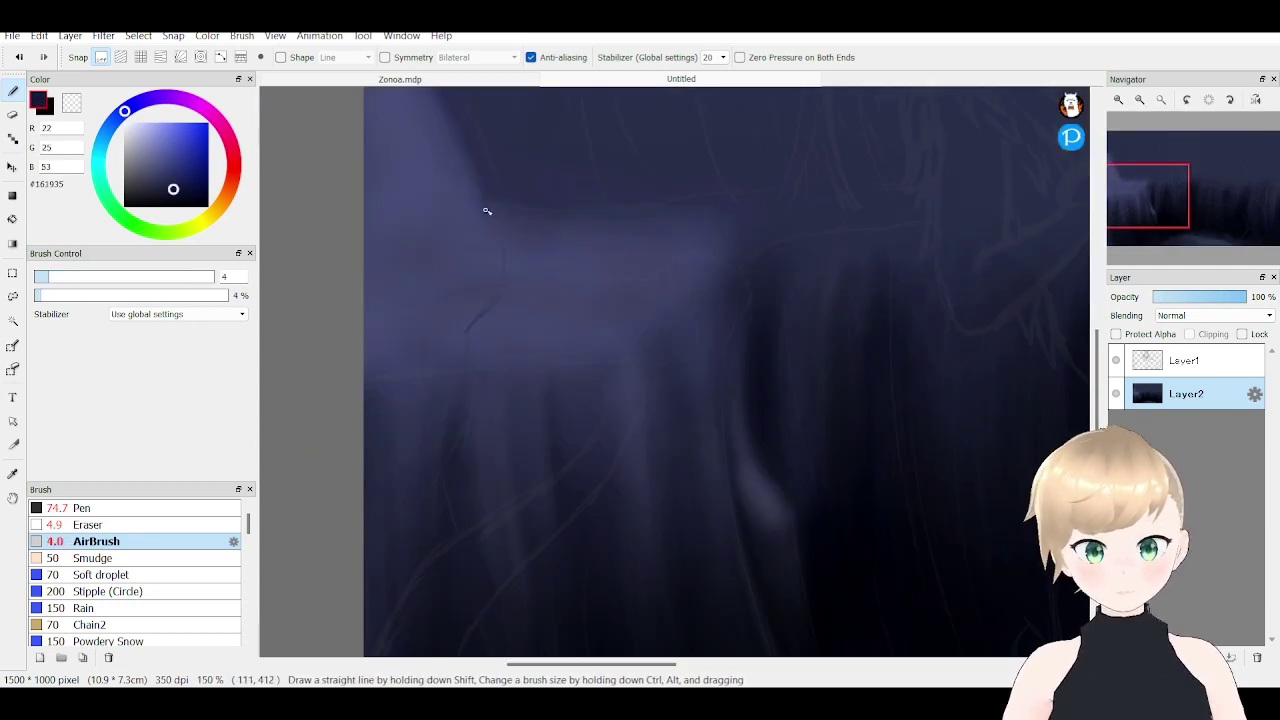
- Brighten the ledge top with #3F467A at size 83 and deepen its crack with #1B1C27 at size 5.1
mouse_move(660, 330)
mouse_down()
mouse_move(703, 309)
mouse_move(470, 285)
mouse_up()
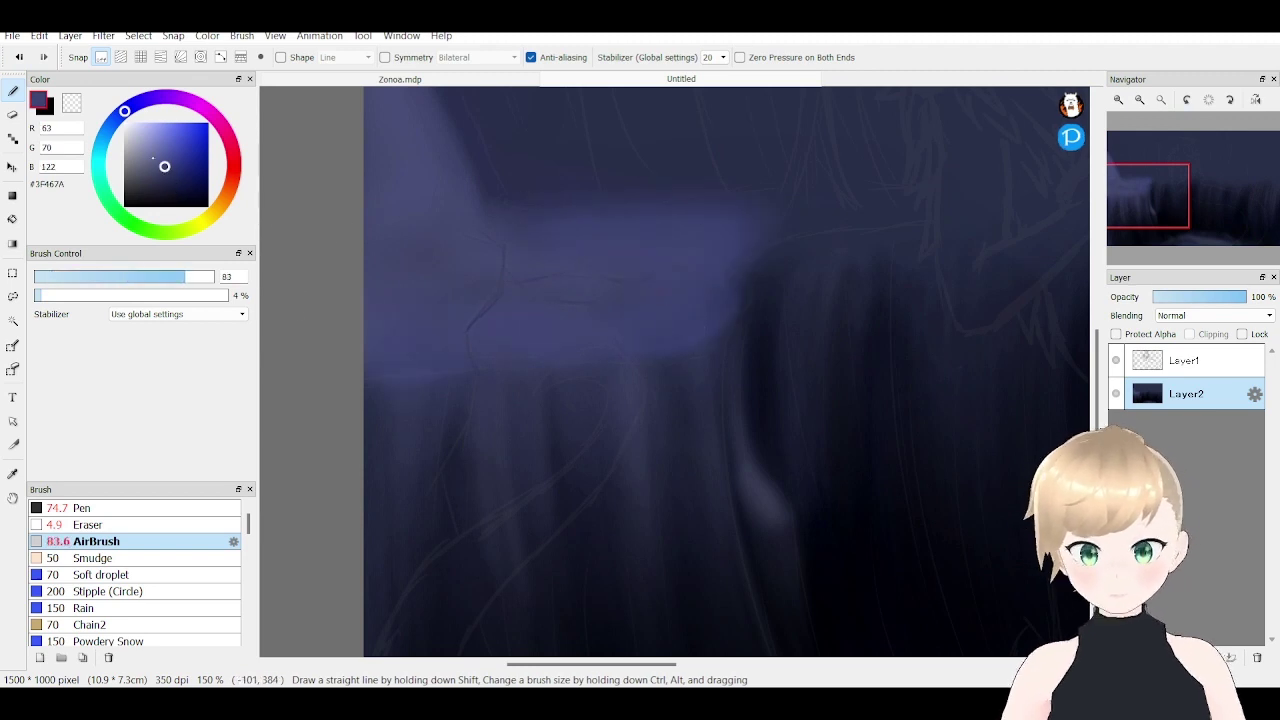
alt+click(470, 330)
mouse_move(463, 370)
mouse_down()
mouse_move(491, 314)
mouse_move(500, 246)
mouse_up()
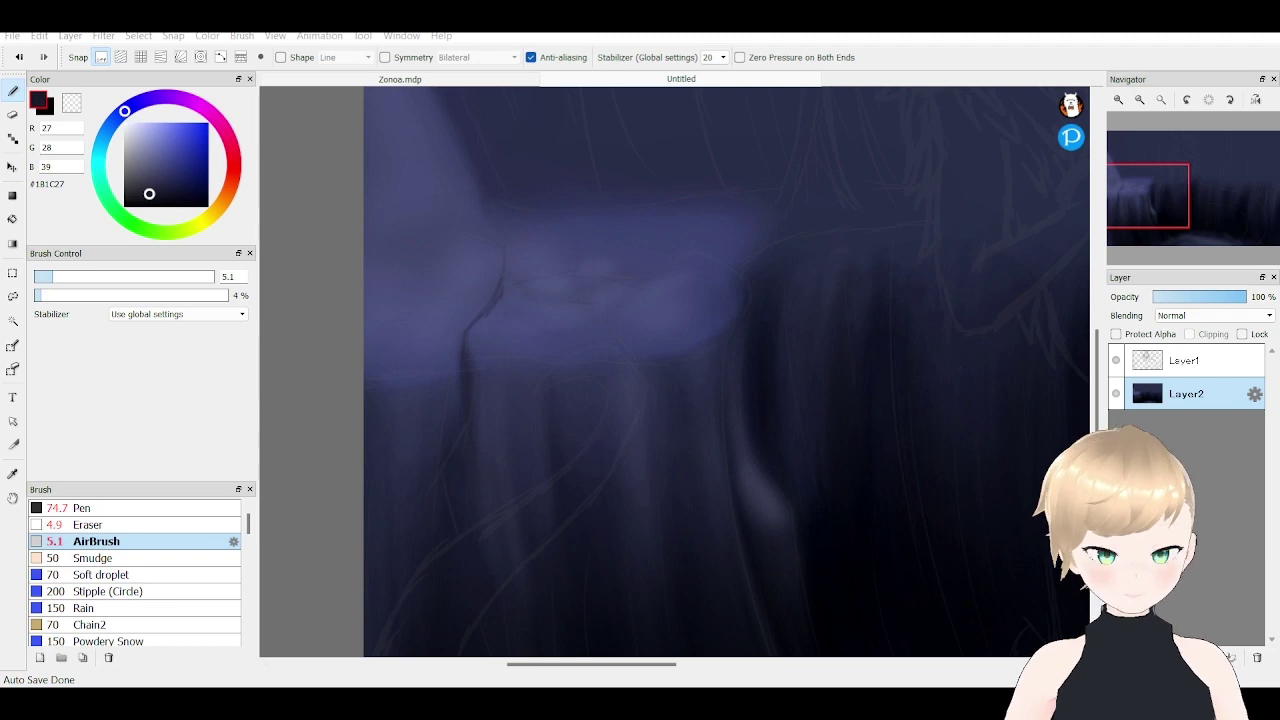
- With the sketch layer hidden, airbrush branching dark cracks across the light ledge in #1B1D2B at sizes 3.6 to 5.4
drag(655, 486, 670, 486)
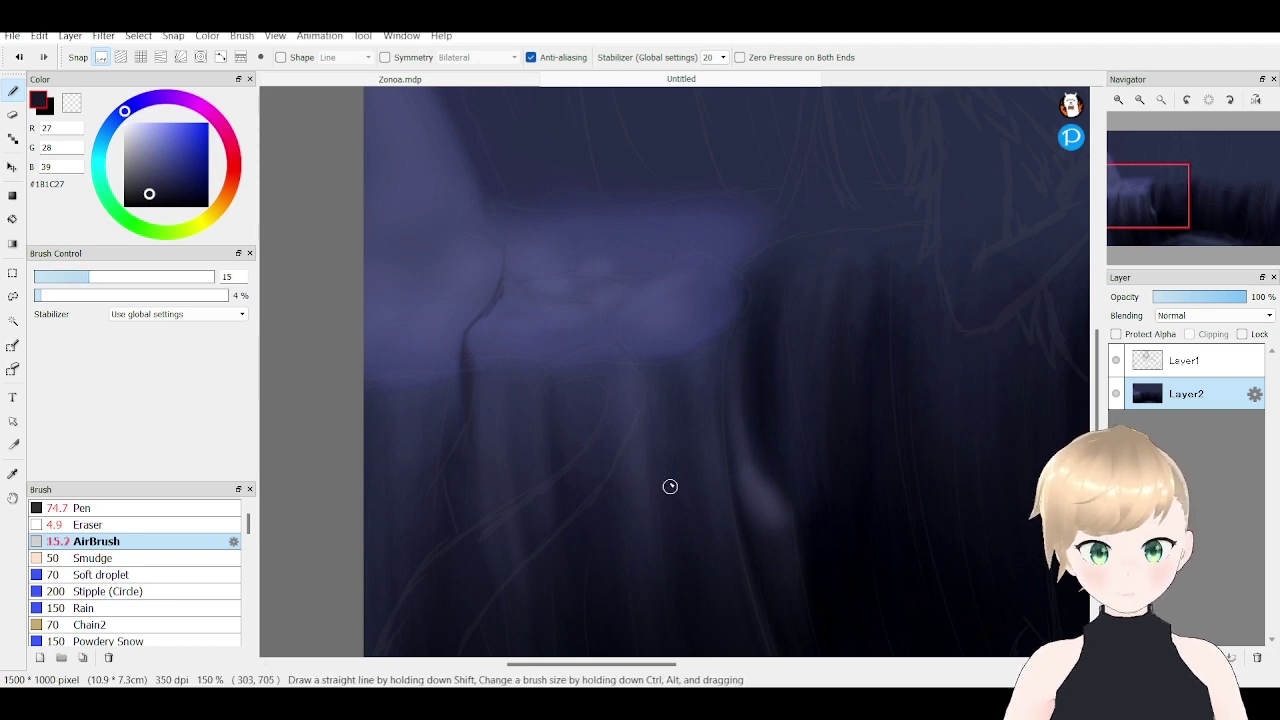
drag(446, 246, 420, 290)
alt+click(521, 283)
drag(591, 305, 645, 400)
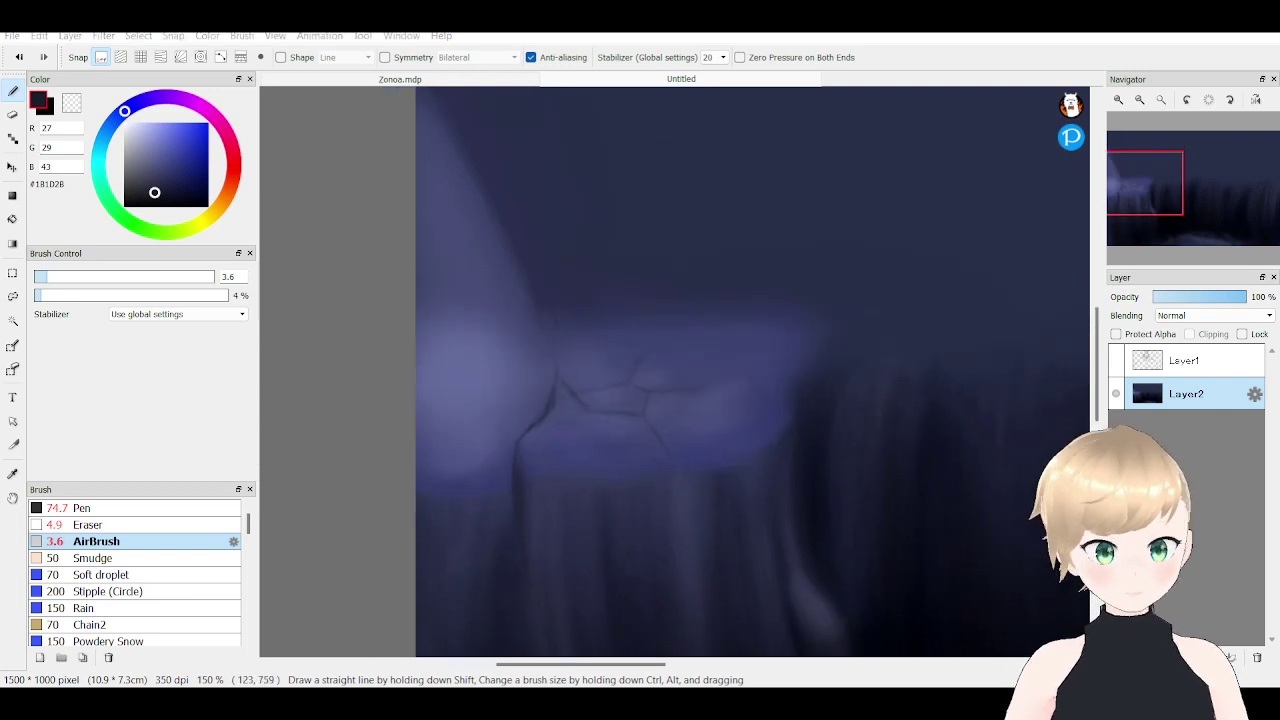
drag(660, 462, 667, 462)
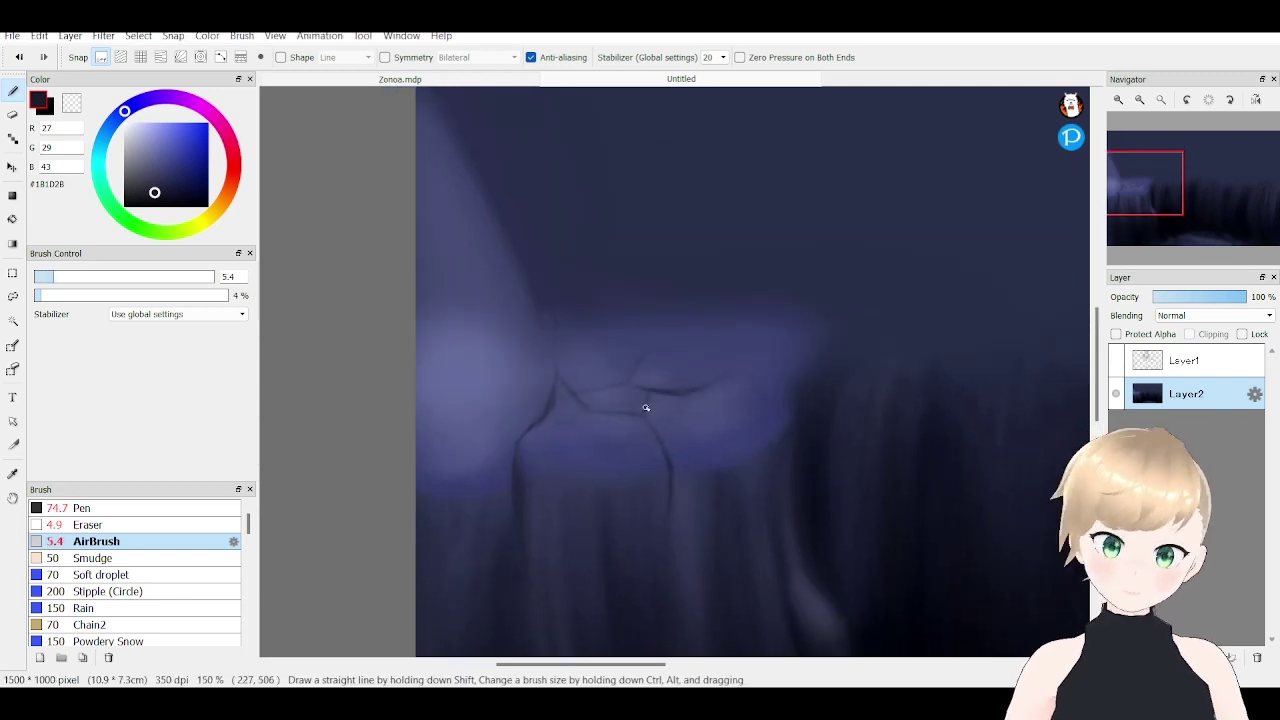
- Airbrush pale highlight streaks down the light trunk at the canvas edge with #CDD3FF at size 49
drag(512, 322, 397, 177)
alt+click(403, 191)
drag(420, 130, 500, 270)
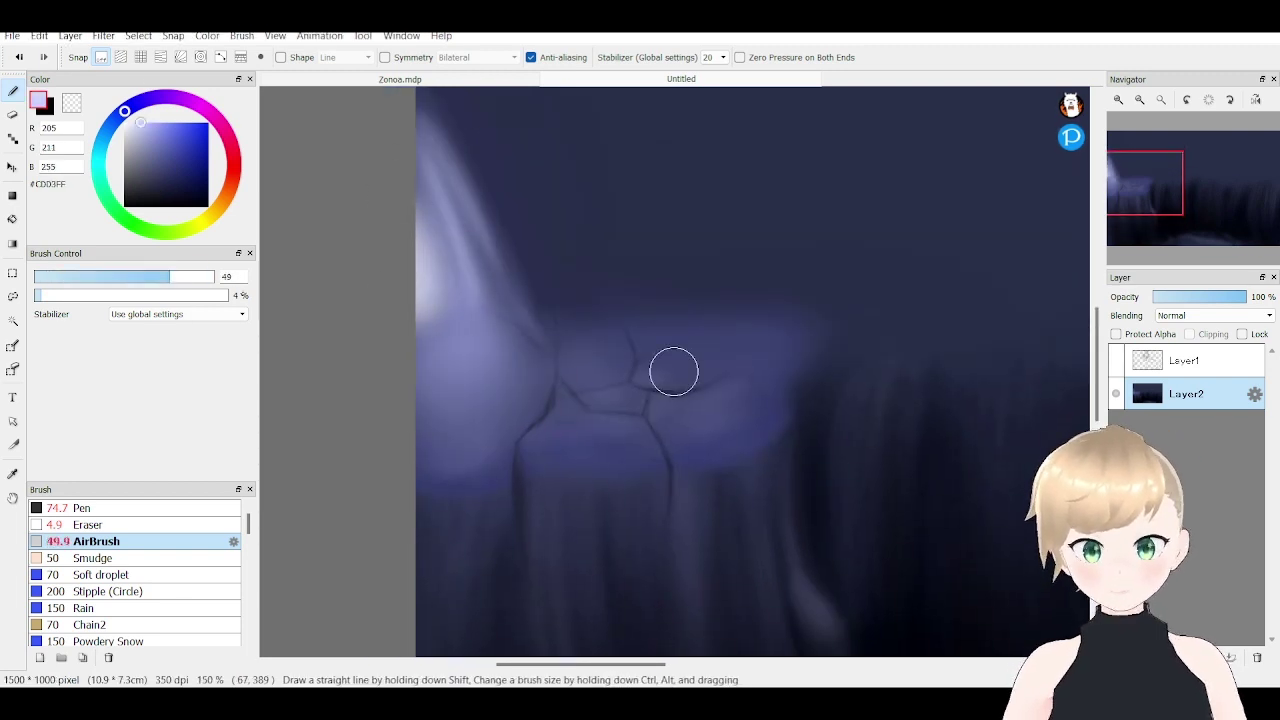
mouse_move(430, 330)
mouse_down()
mouse_move(505, 323)
mouse_move(402, 260)
mouse_move(357, 186)
mouse_move(511, 426)
mouse_move(541, 404)
mouse_move(452, 470)
mouse_move(461, 536)
mouse_up()
- Line the ledge cracks with #4C527C at size 2.7 and brighten the surrounding stone with #8087B5 at size 79
alt+click(505, 323)
key(ctrl+plus)
alt+click(432, 284)
alt+click(470, 470)
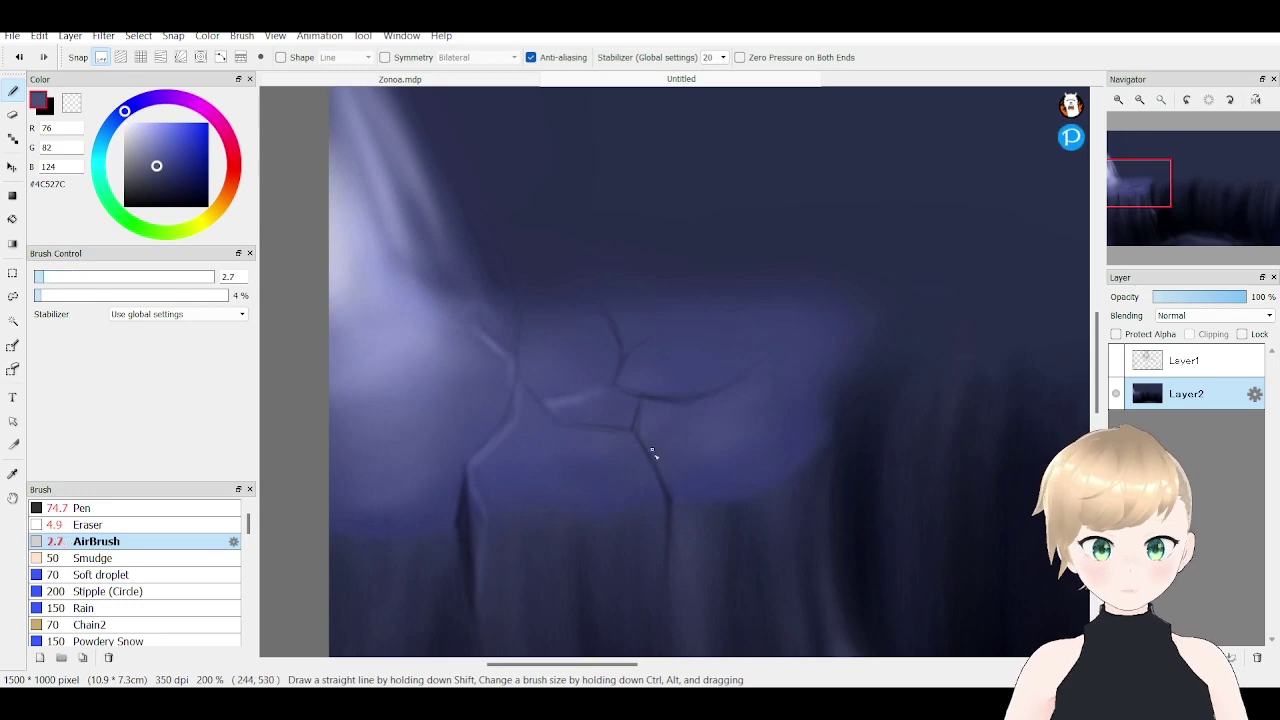
drag(686, 366, 391, 429)
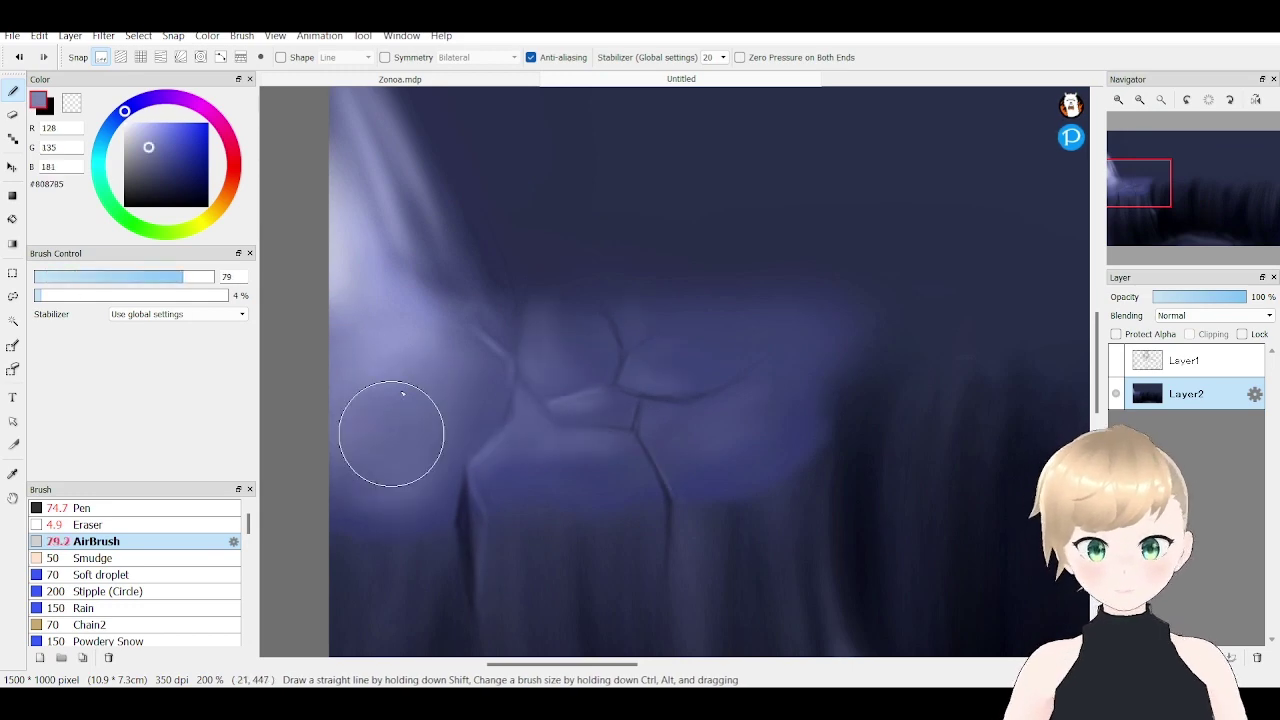
- Darken the ledge's far end with #1D2139 at size 148 and rework its lower edge with #2F334B at size 93
alt+click(777, 366)
drag(777, 366, 667, 474)
scroll(667, 474, down, 1)
alt+click(509, 423)
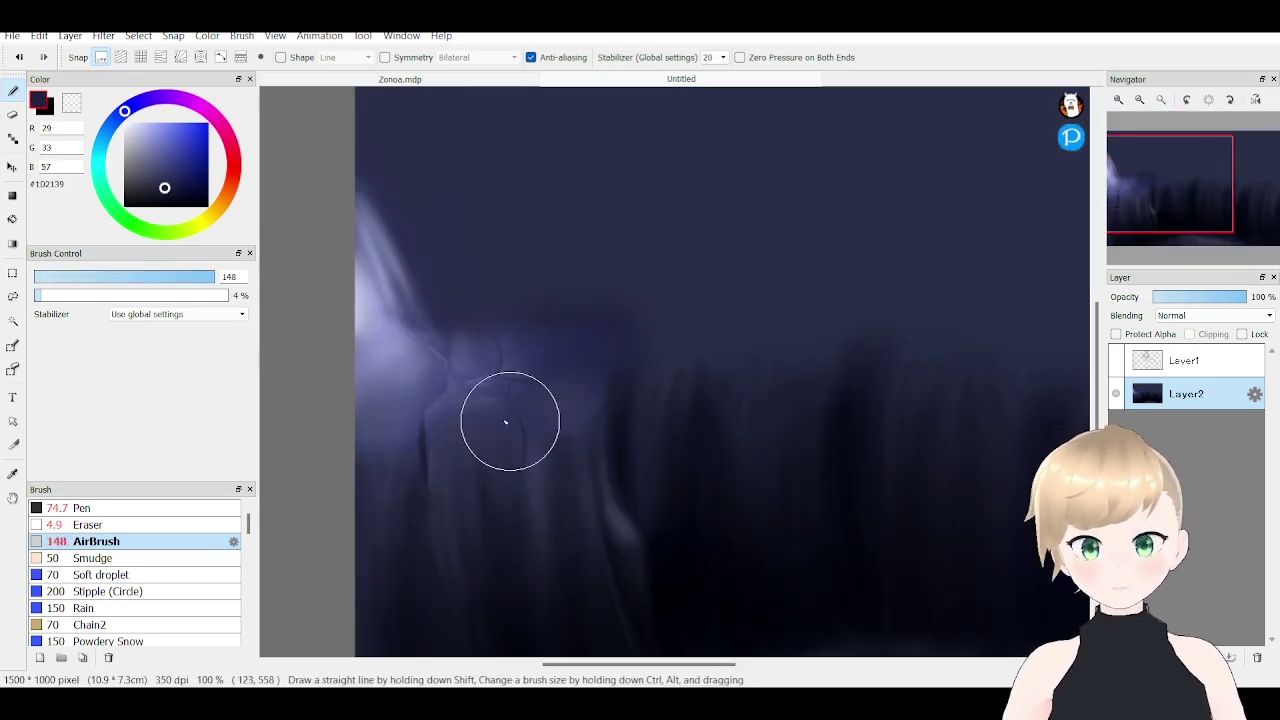
mouse_move(509, 423)
mouse_down()
mouse_move(442, 438)
mouse_move(466, 409)
mouse_move(590, 412)
mouse_up()
alt+click(442, 438)
alt+click(590, 412)
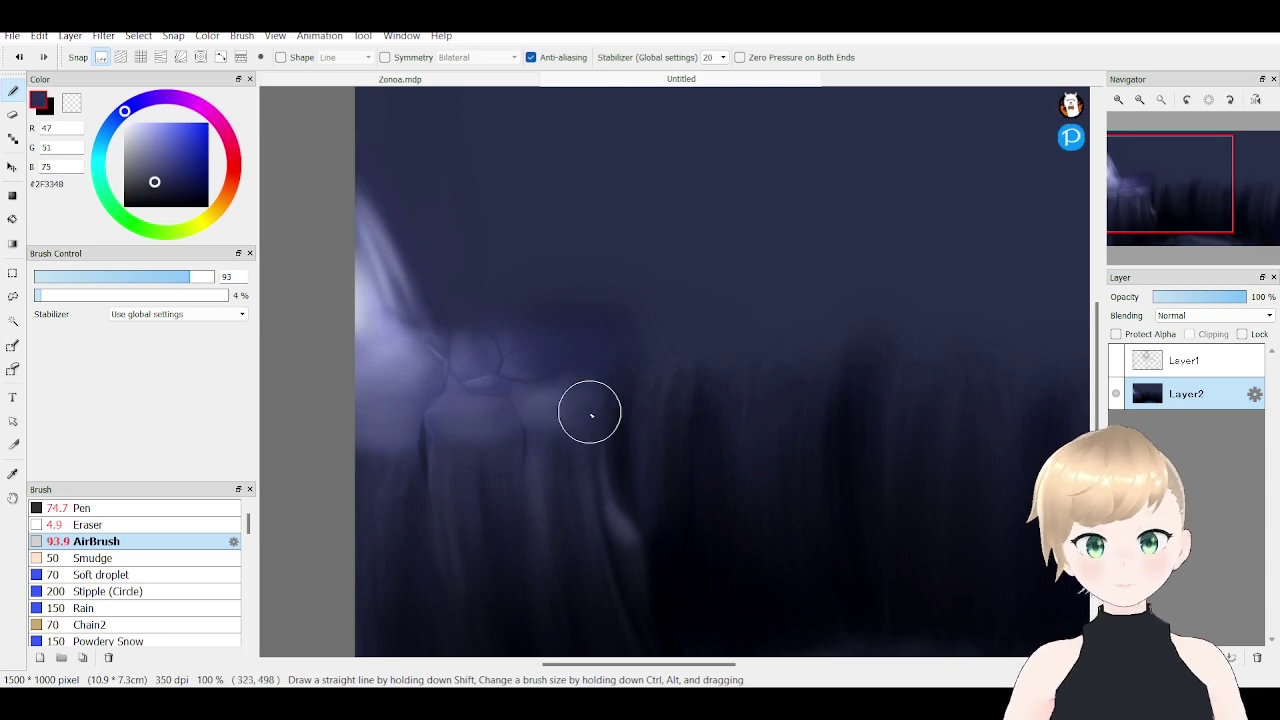
- Airbrush dark vertical tree trunks into the background above the cliff with #141727 at size 136
alt+click(549, 337)
drag(549, 337, 511, 324)
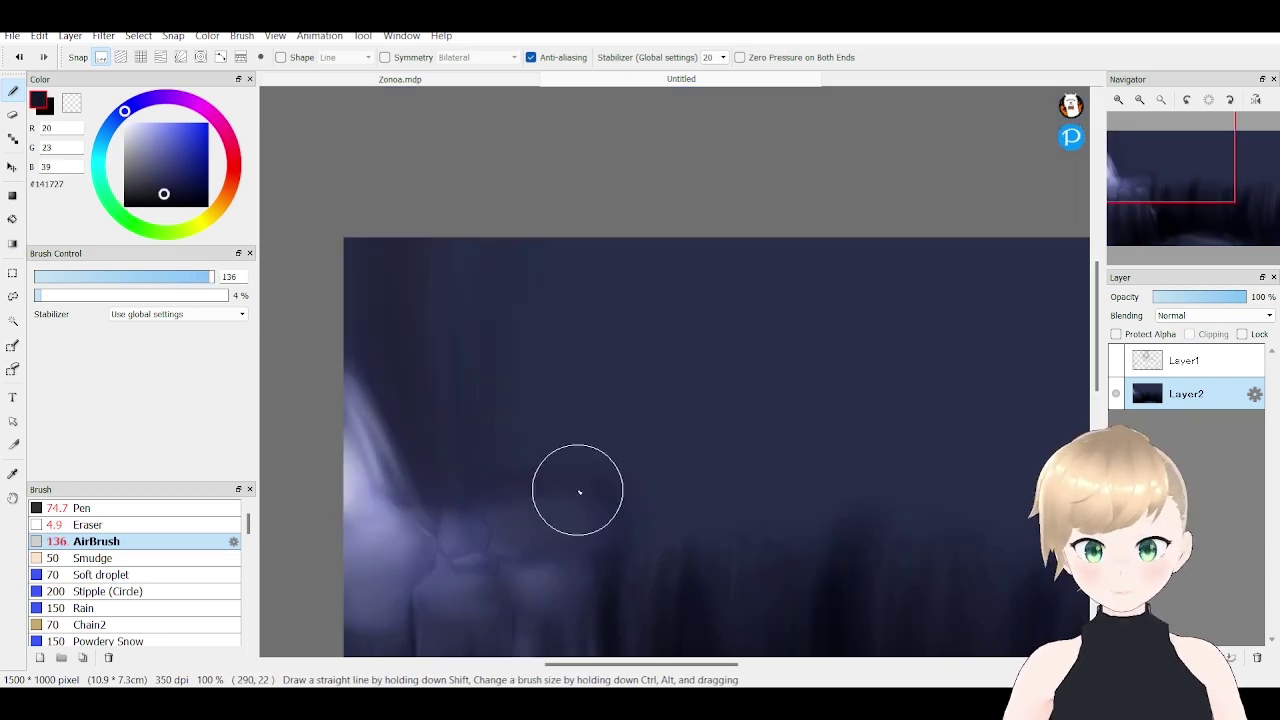
drag(578, 491, 430, 248)
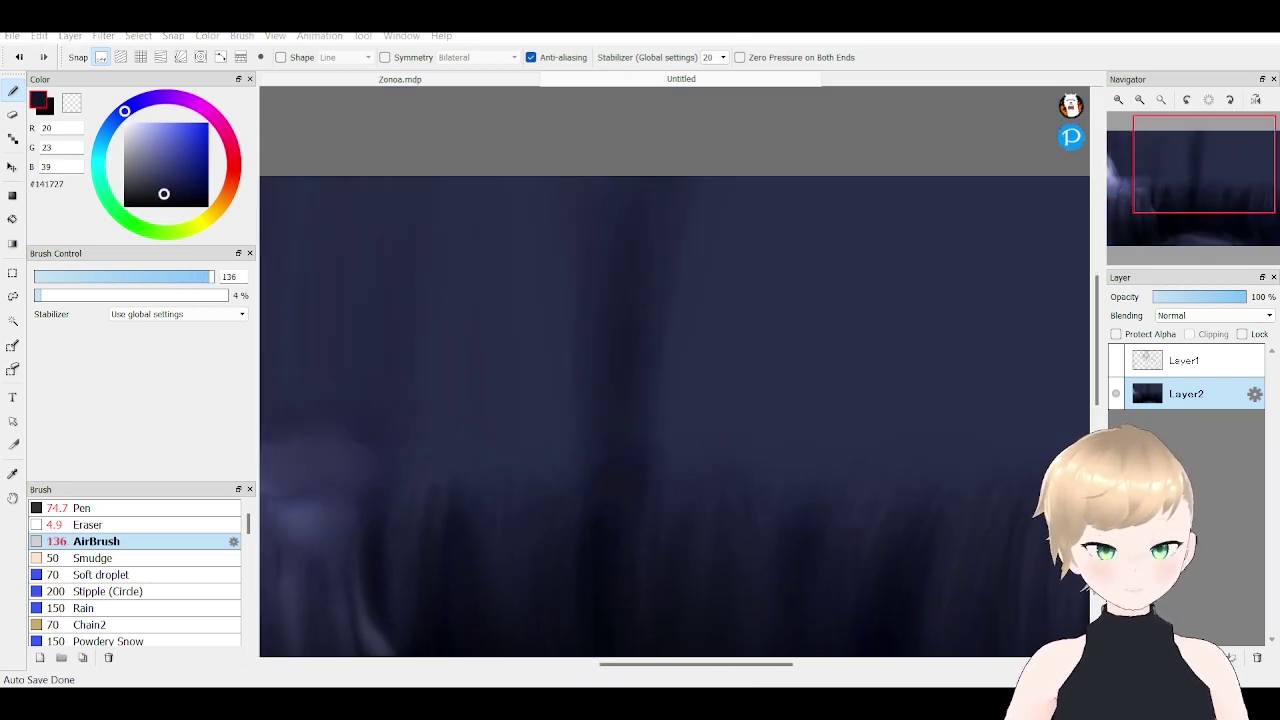
- Extend the ledge highlight toward the central trunk with #565B7E at size 62 and shade its edge with #0C0D15 at size 46
drag(477, 438, 617, 348)
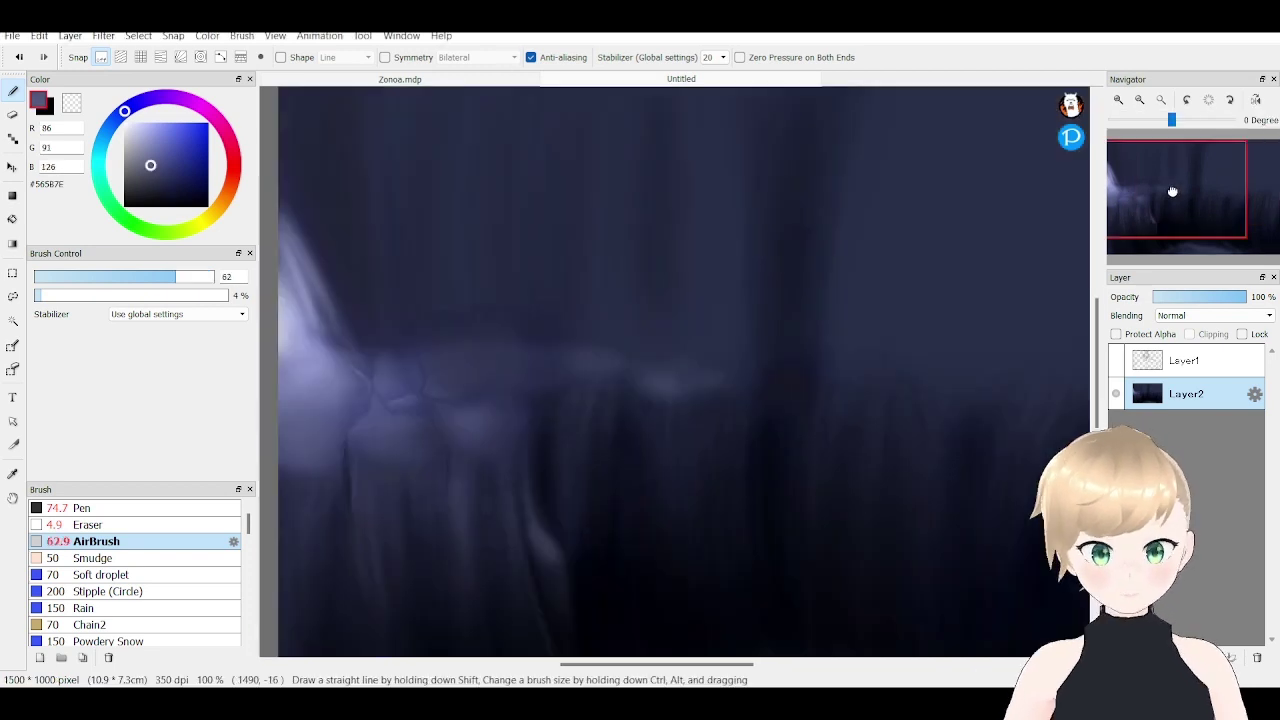
alt+click(617, 348)
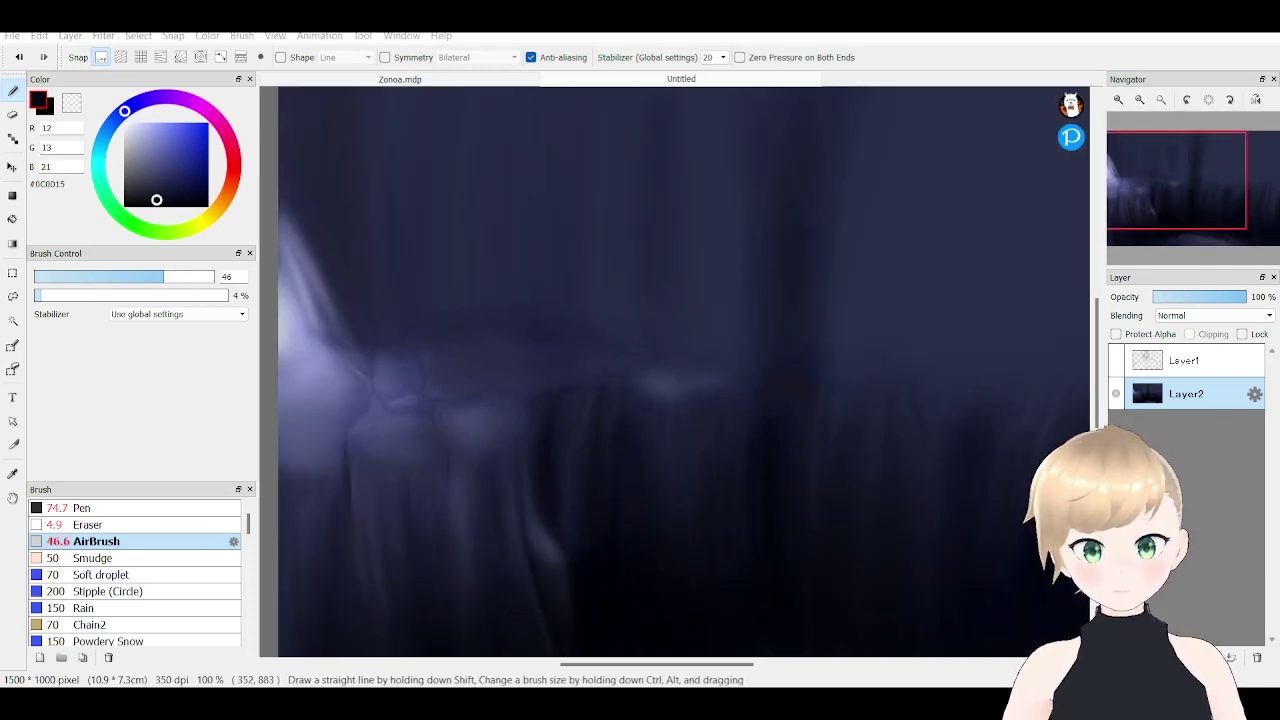
- Fill the background left of the central trunk with light and dark vertical streaks, using #31314D at size 101 for the lighter tone
scroll(784, 157, down, 1)
alt+click(762, 353)
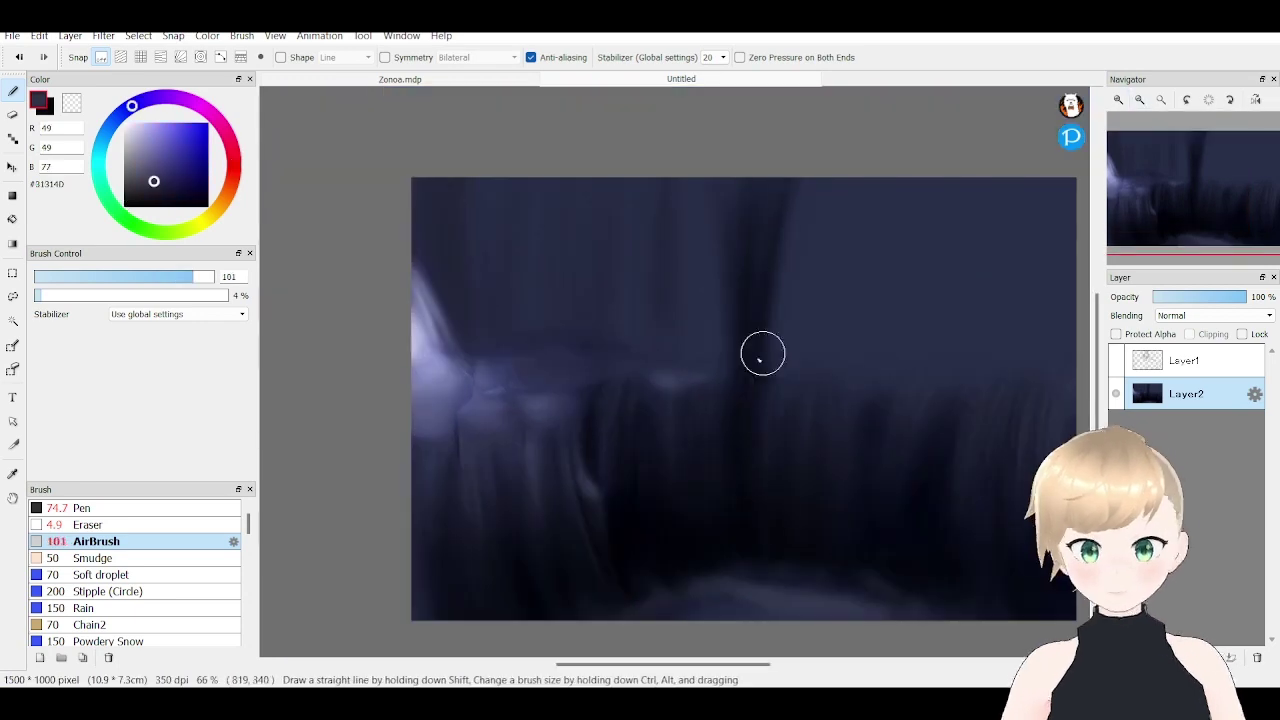
mouse_move(581, 349)
mouse_down()
mouse_move(463, 249)
mouse_move(700, 200)
mouse_move(596, 220)
mouse_up()
alt+click(596, 220)
drag(470, 134, 712, 311)
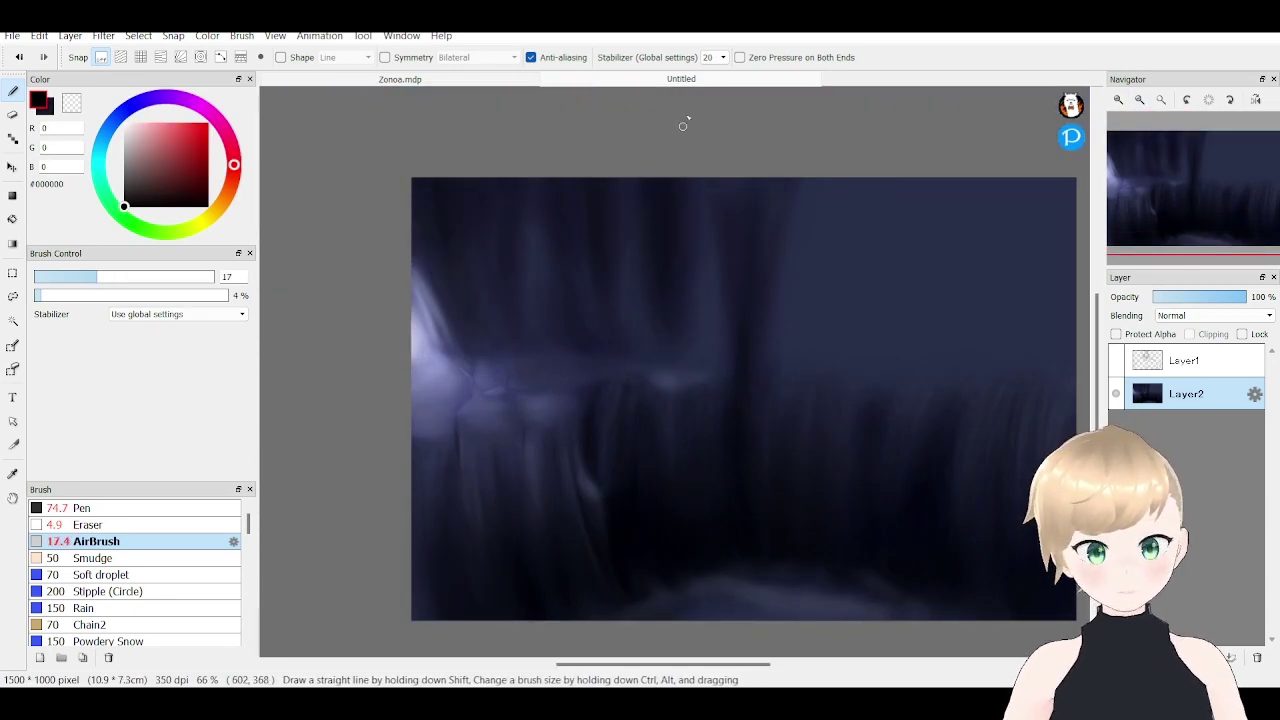
- Airbrush a lighter cliff-top edge to the right of the central trunk with #3C3C60 at size 45
click(128, 276)
alt+click(503, 283)
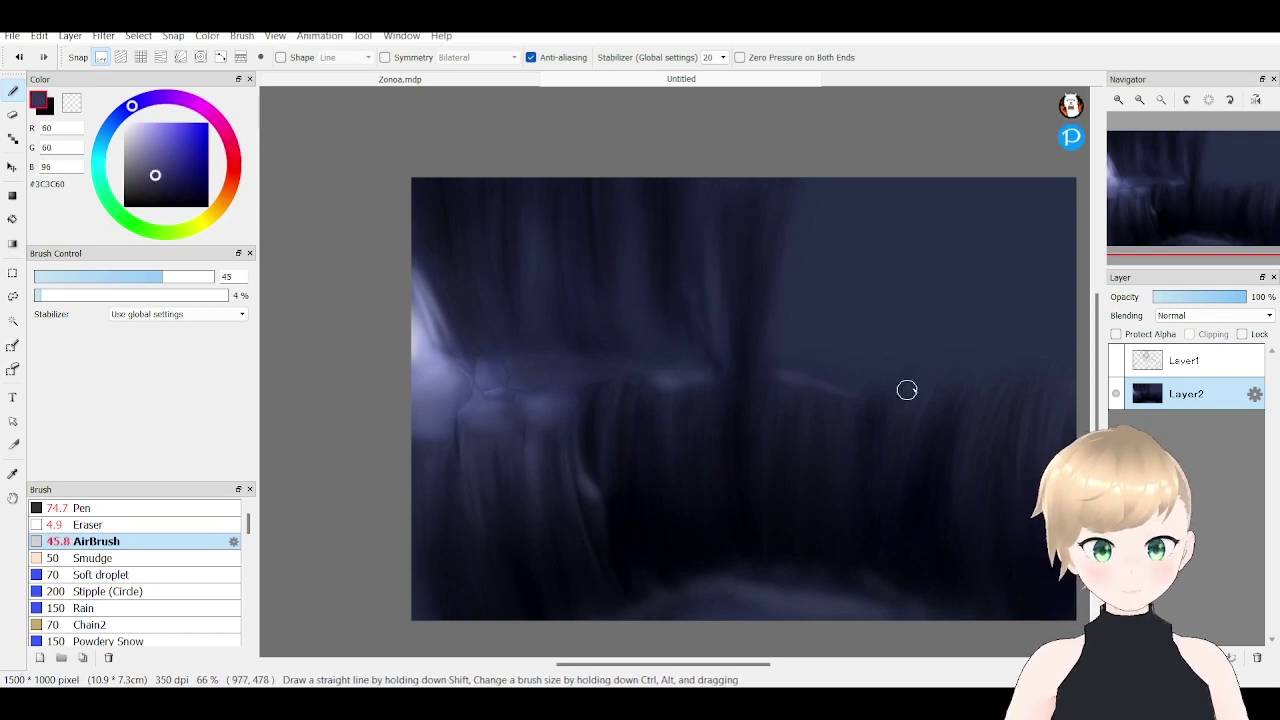
drag(906, 390, 637, 335)
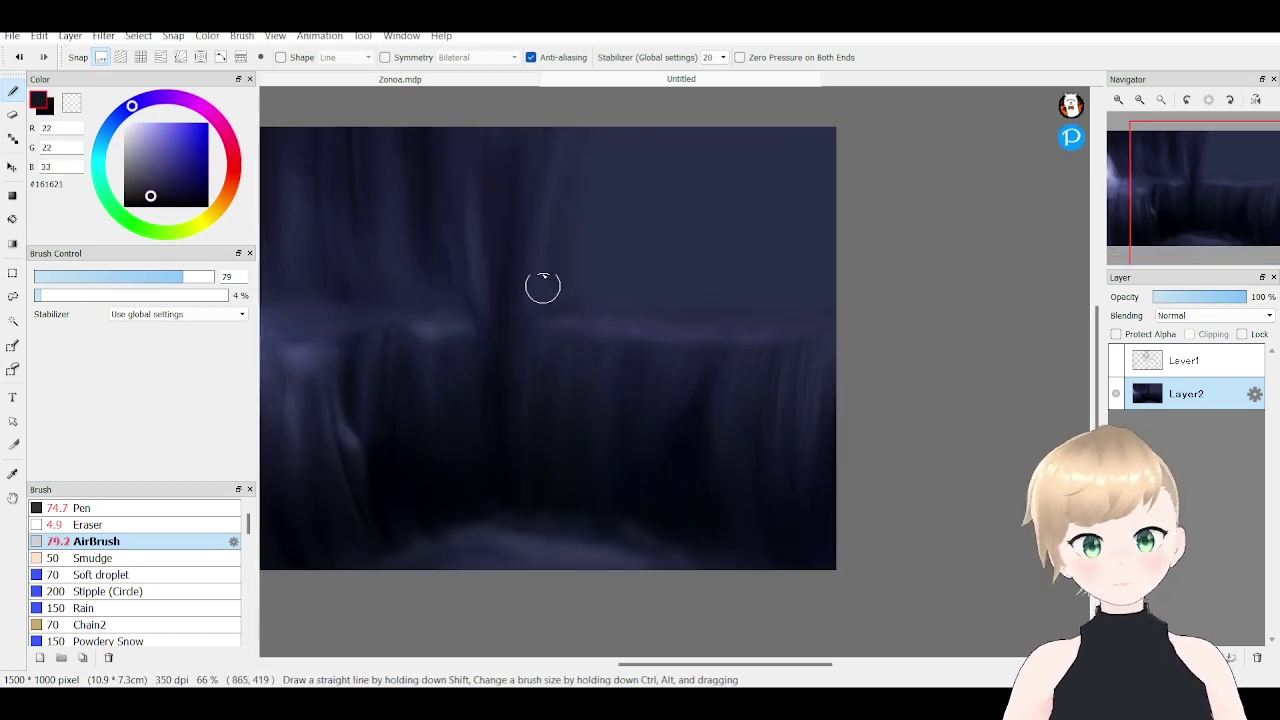
- Paint dark vertical trunks across the right background with #161621 at size 79 and #1C1C39 at size 74
scroll(543, 286, up, 2)
alt+click(434, 383)
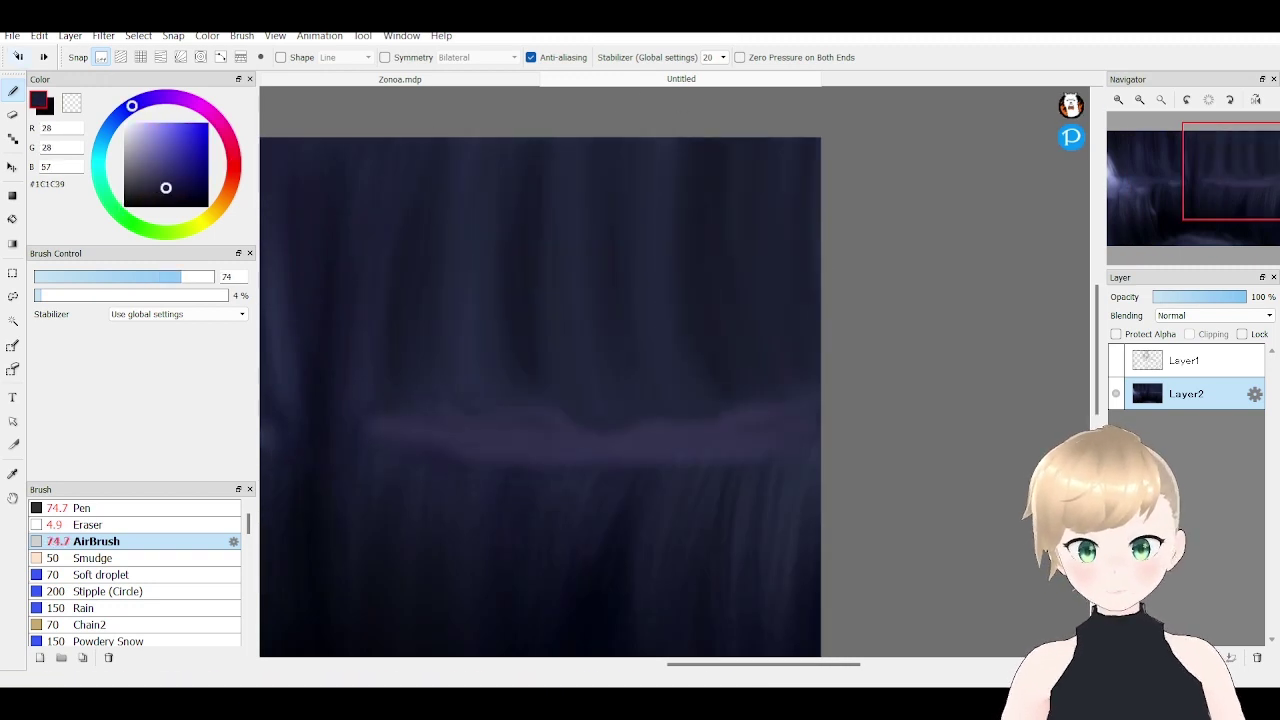
alt+click(791, 457)
- Blend the right ledge into the cliff with #3A3A4D at size 73 and highlight its edge with #52527A at size 32
scroll(791, 457, up, 1)
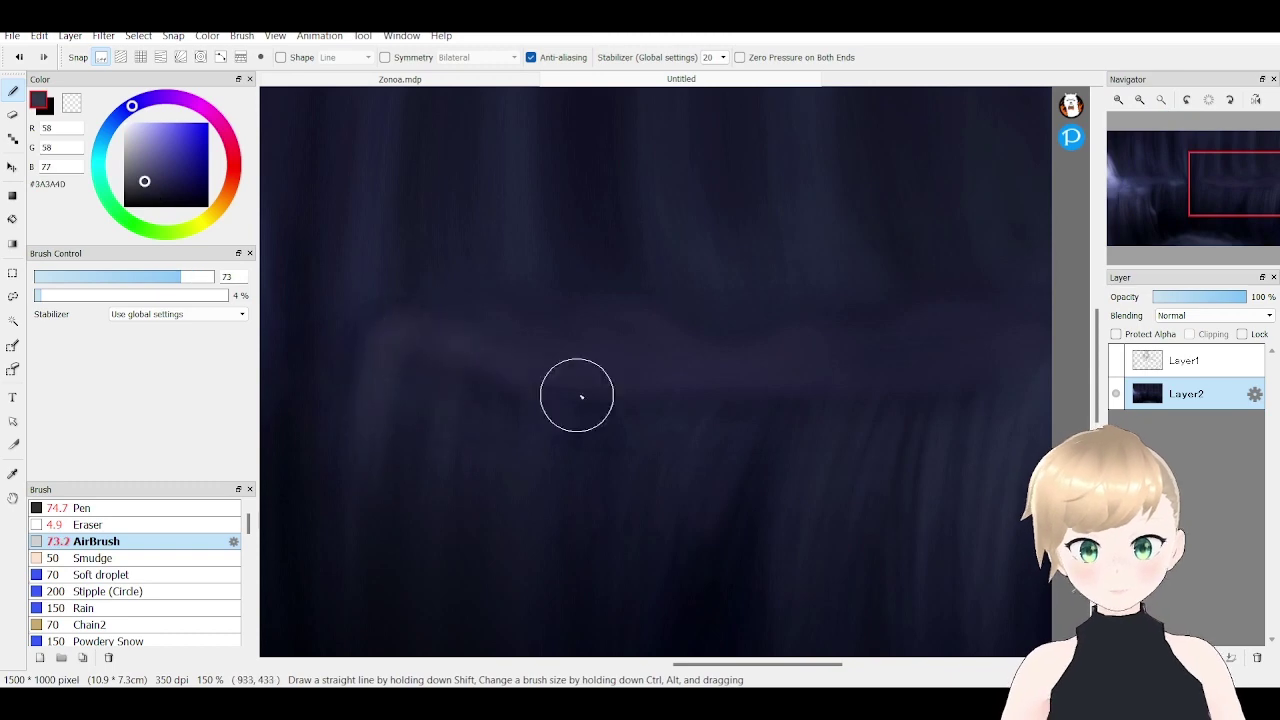
scroll(414, 334, down, 1)
drag(414, 334, 1000, 97)
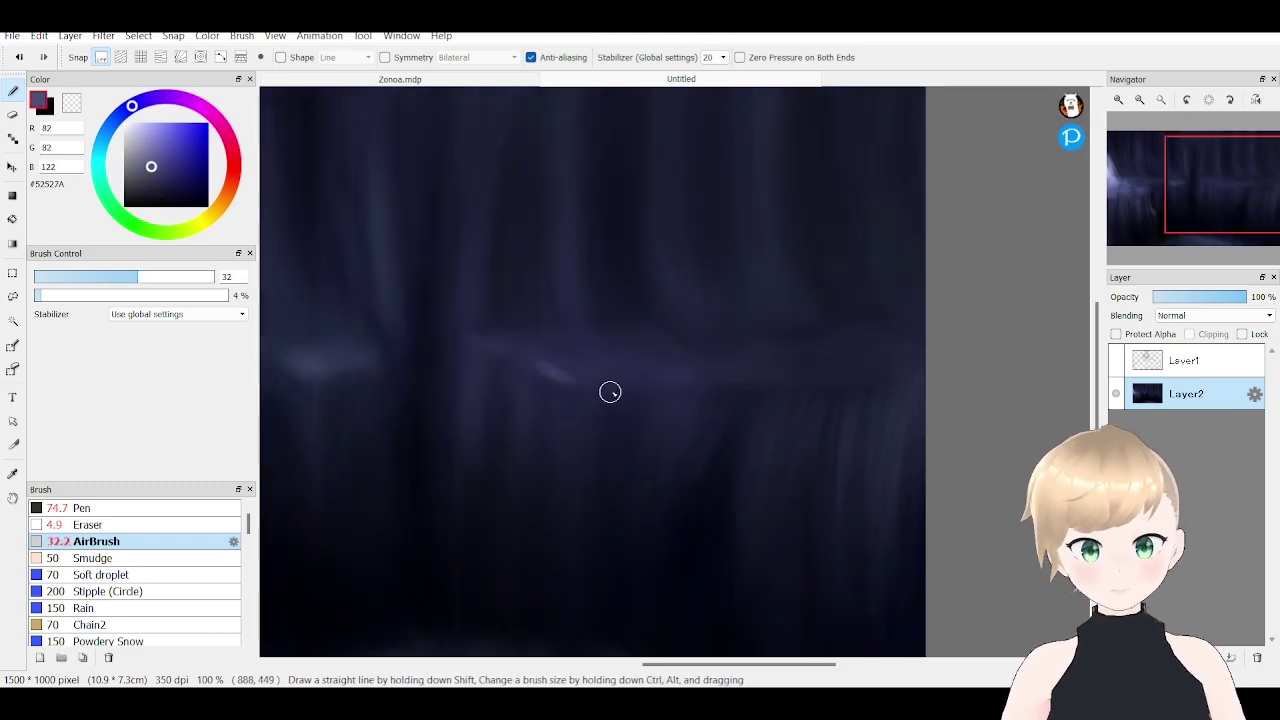
drag(600, 400, 890, 330)
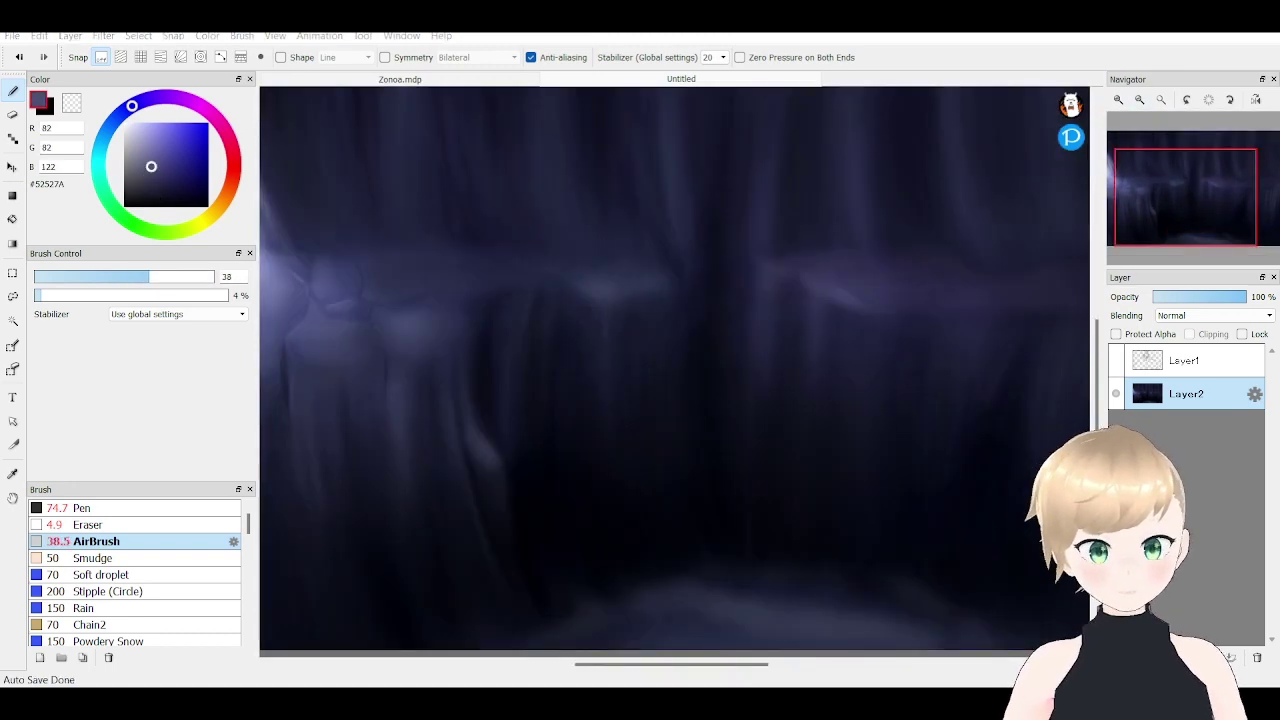
- Shape a dark split through the right ledge in black at size 20 and brighten nearby edges with #606084 at size 24
drag(500, 473, 310, 620)
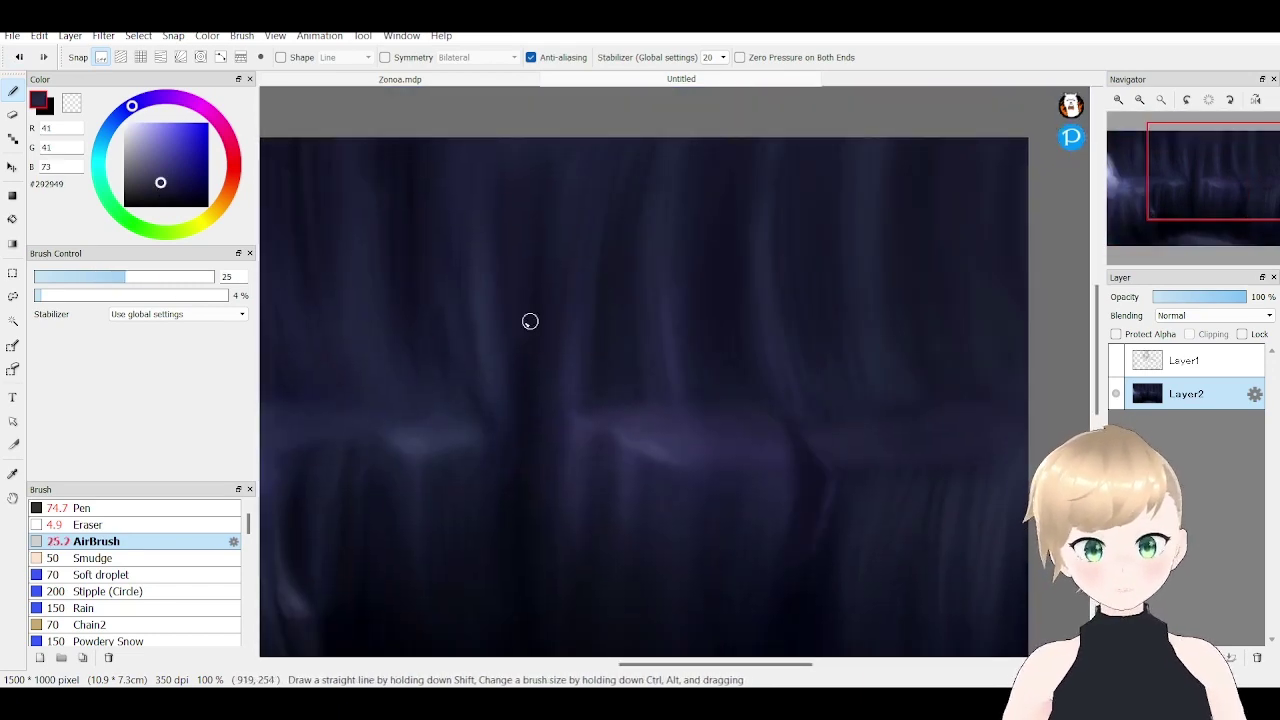
scroll(828, 624, up, 1)
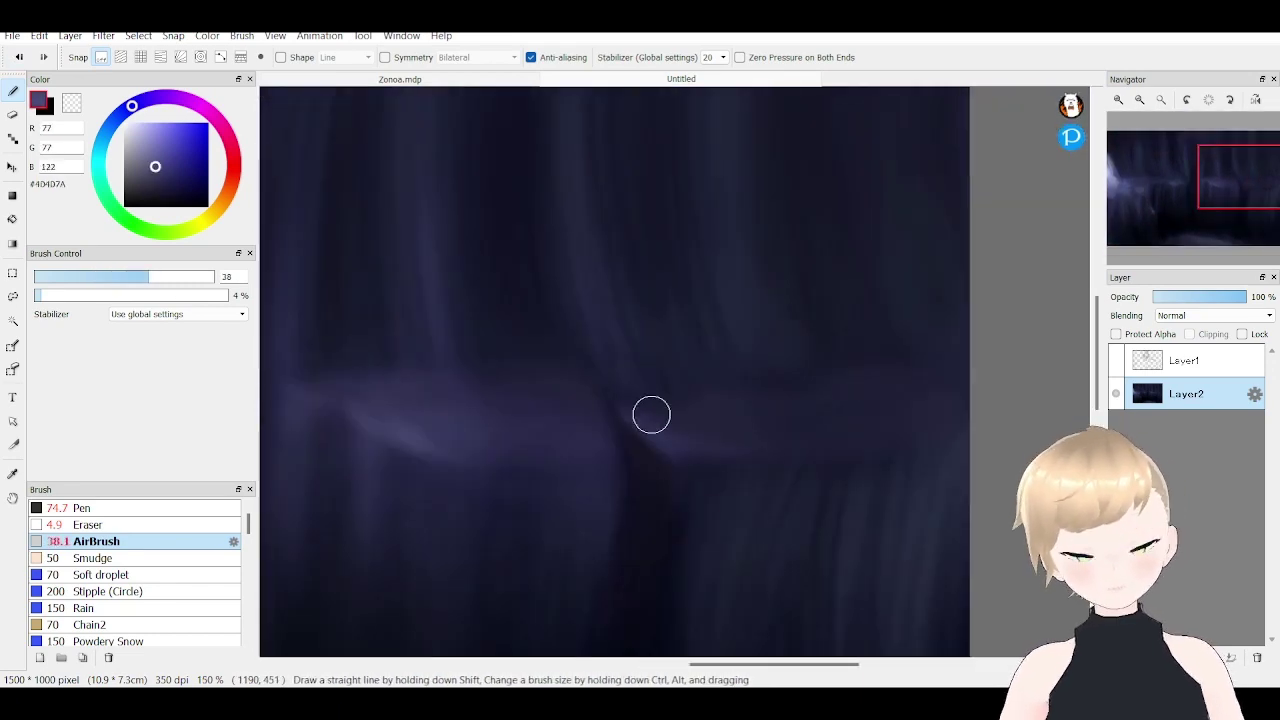
key(x)
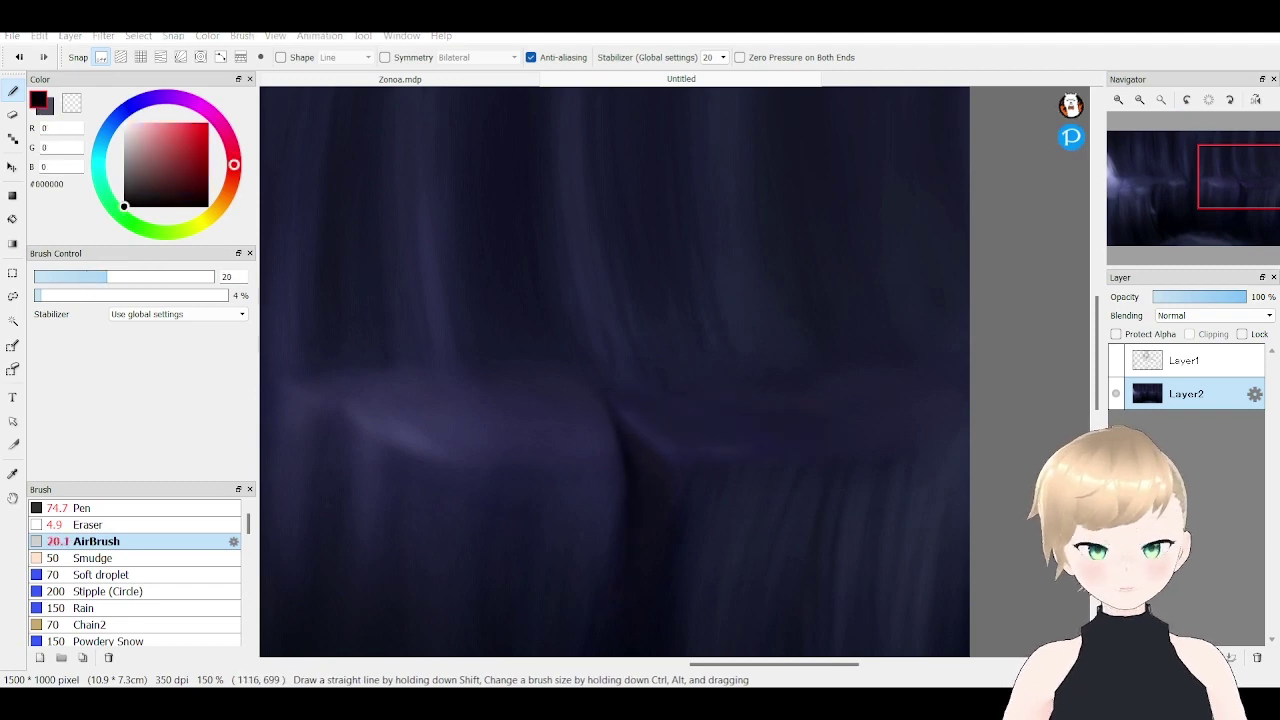
alt+click(394, 330)
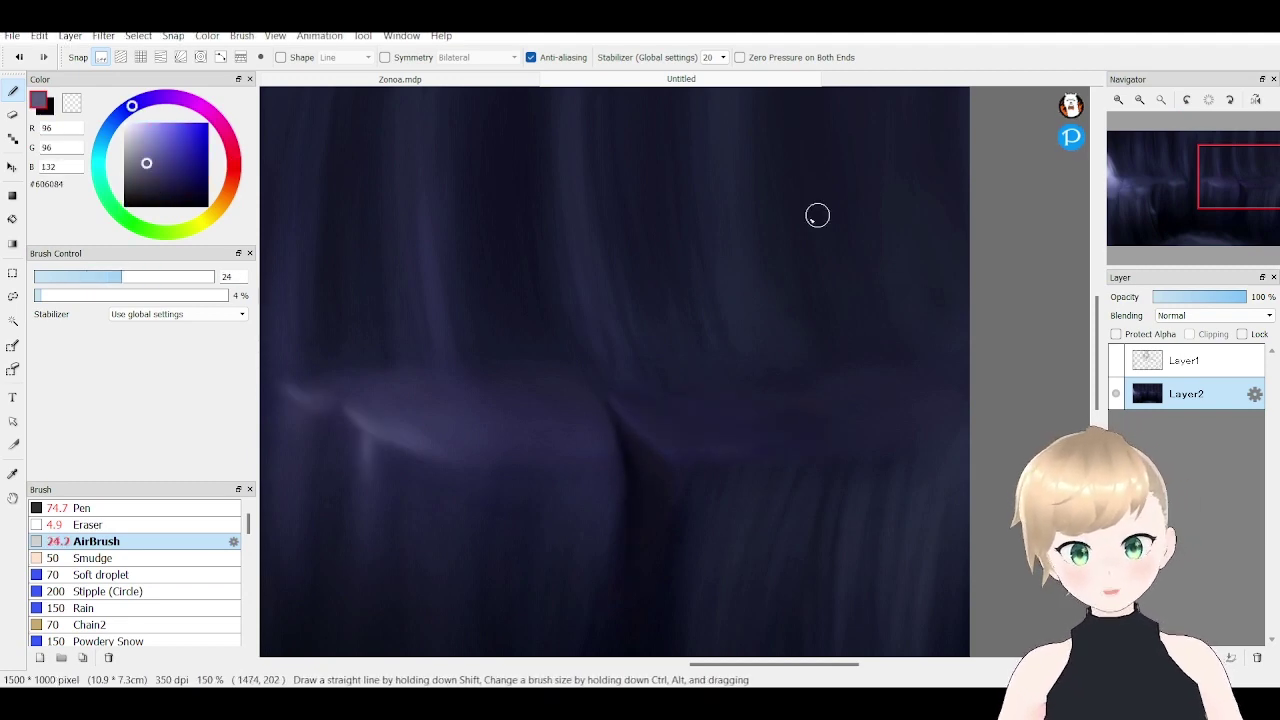
- Mute the light streaks on the left cliff face below the ledge with #232339 at size 68
scroll(689, 209, down, 2)
scroll(689, 209, up, 3)
key(x)
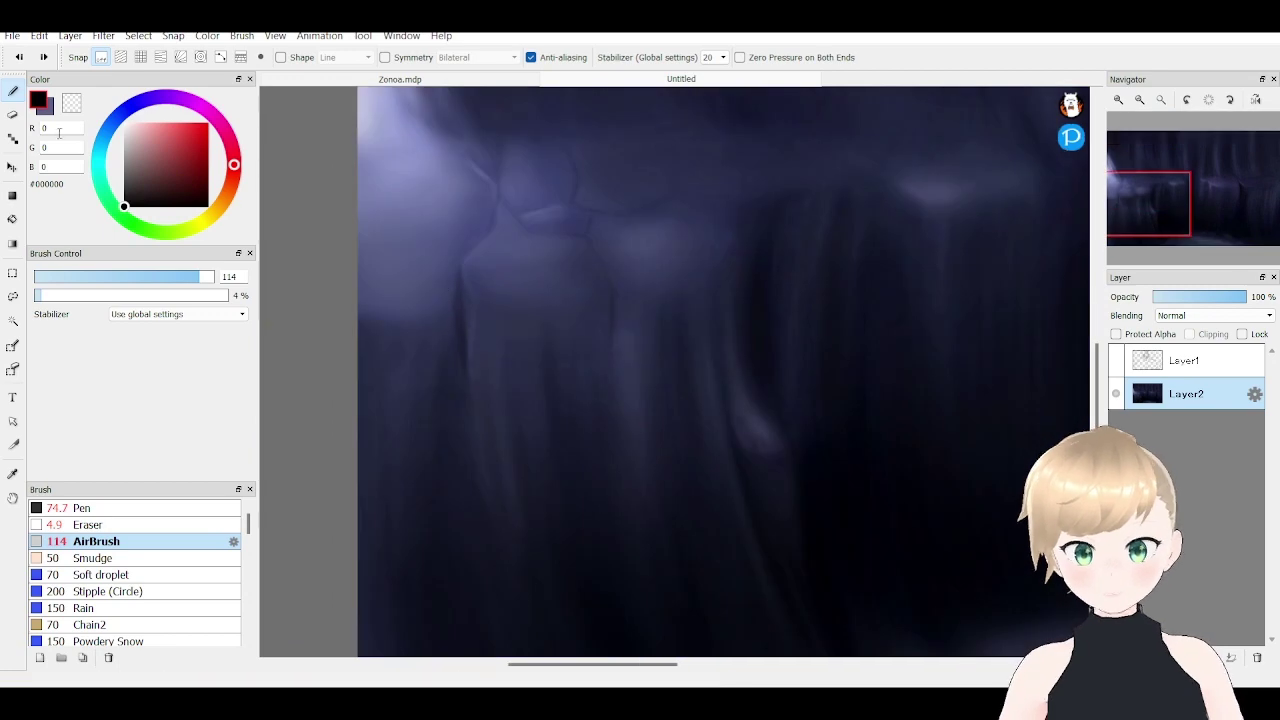
alt+click(756, 325)
drag(366, 288, 382, 288)
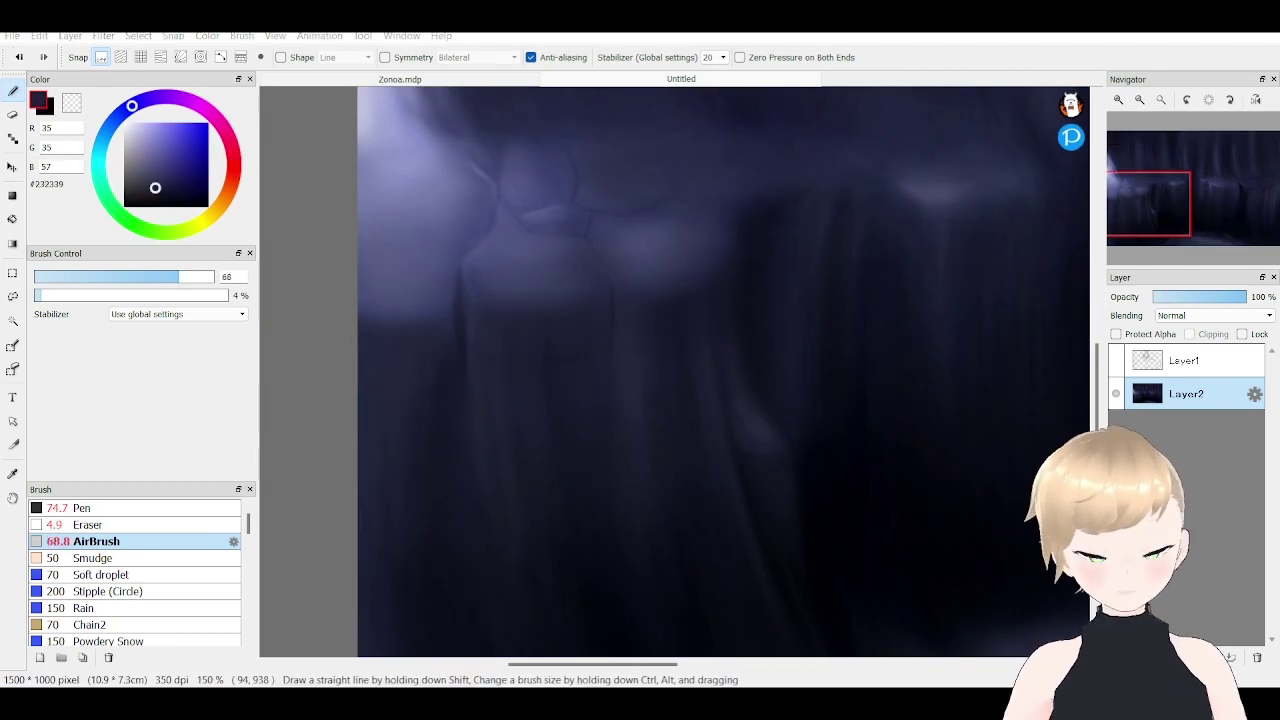
- Redefine the left ledge's cracks with #242435 at size 6.2 and paint a black gap in the cliff below at size 16.6
mouse_move(463, 171)
mouse_down()
mouse_move(512, 145)
mouse_move(431, 231)
mouse_move(617, 208)
mouse_move(600, 260)
mouse_up()
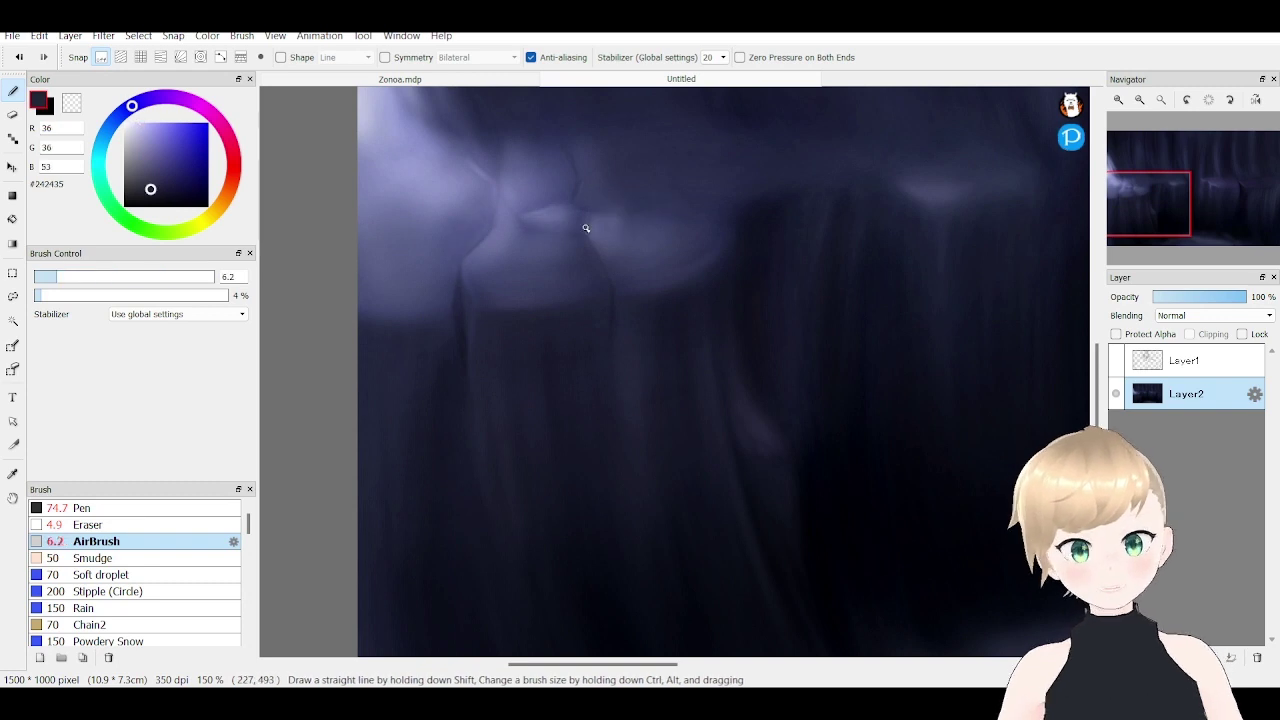
alt+click(574, 556)
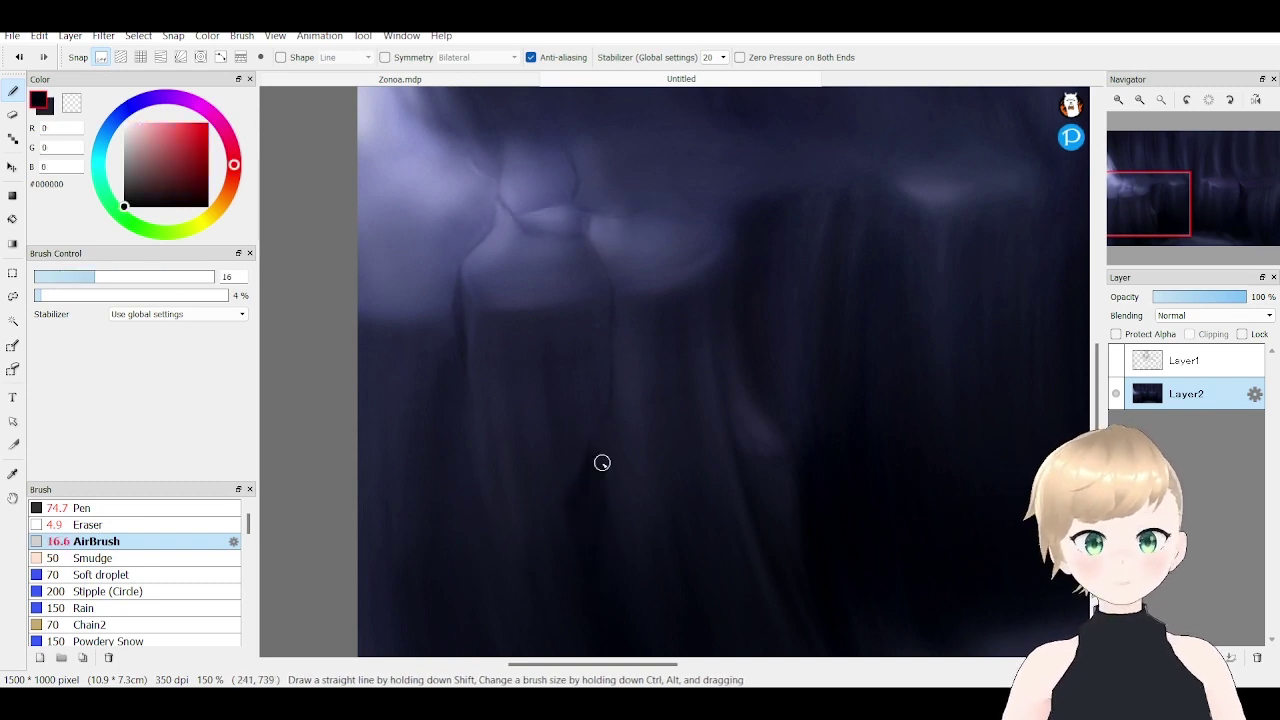
scroll(560, 400, down, 3)
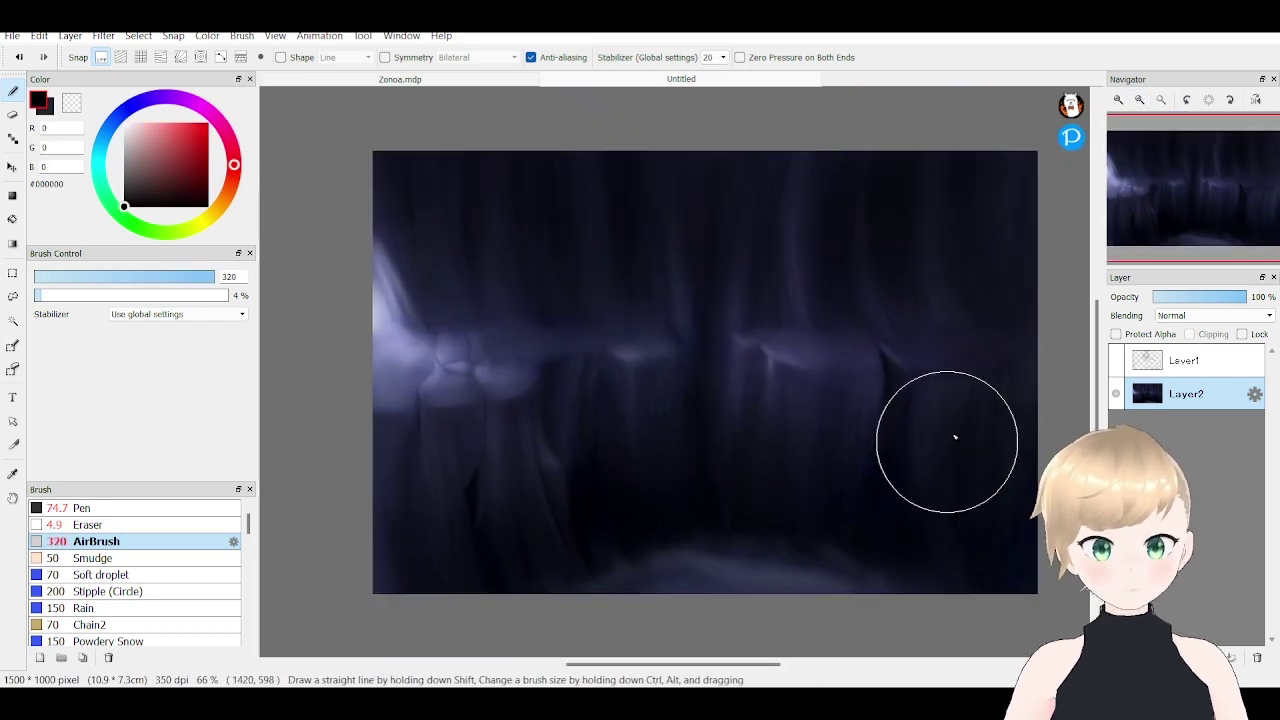
- Airbrush lighter contours along the ground at the base of the cliff with #373753 at size 39
scroll(460, 249, up, 3)
alt+click(460, 249)
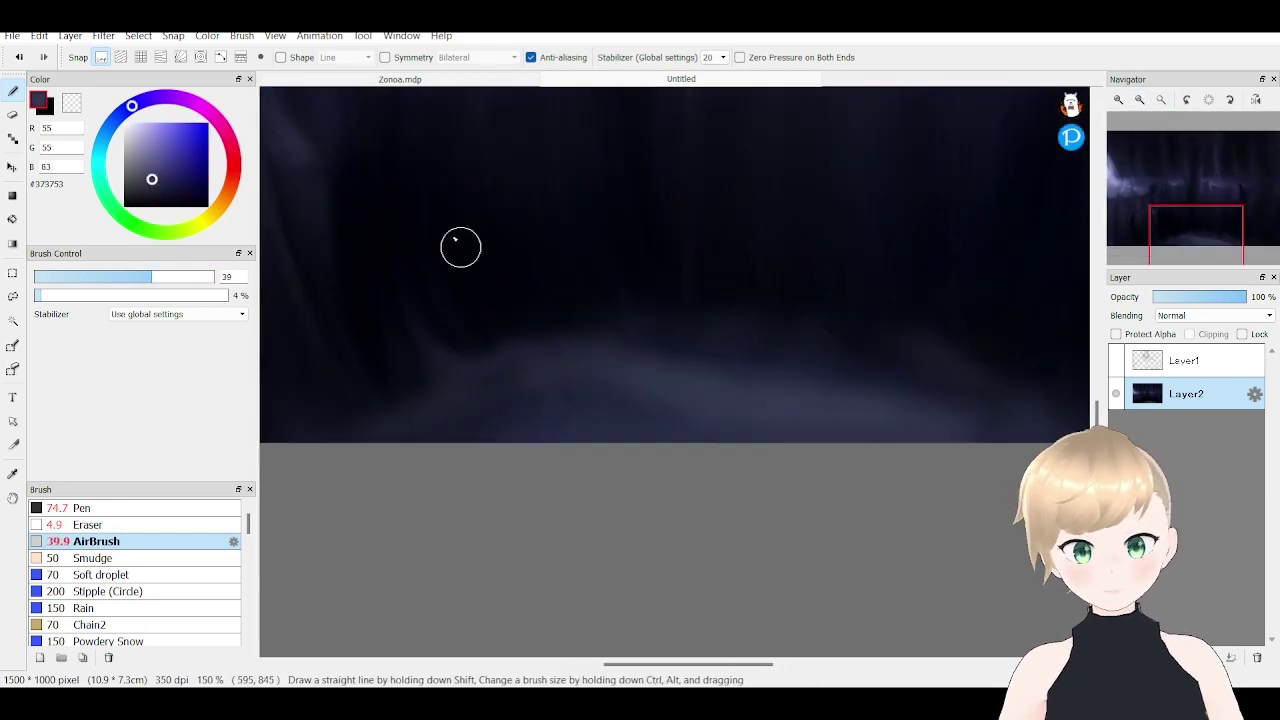
scroll(820, 383, up, 2)
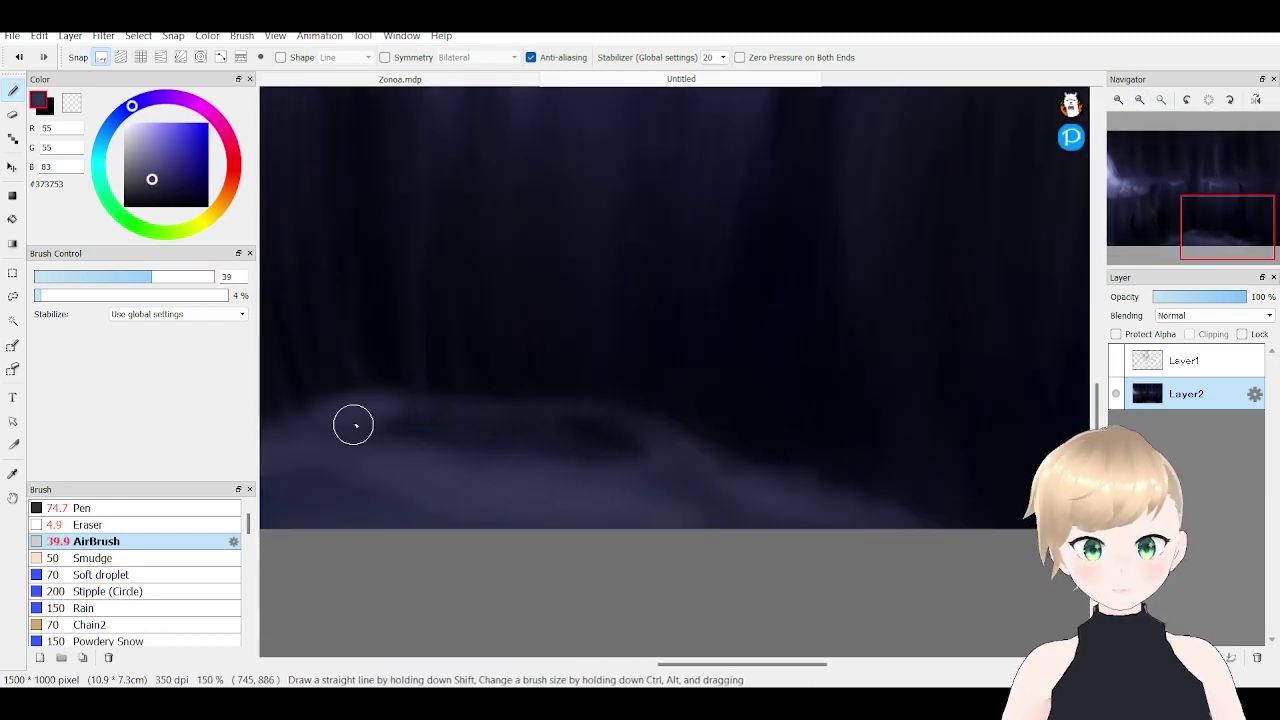
- Airbrush soft vertical streaks where the cliff wall meets the ground with #2A2A41 at size 32
alt+click(351, 423)
click(1140, 99)
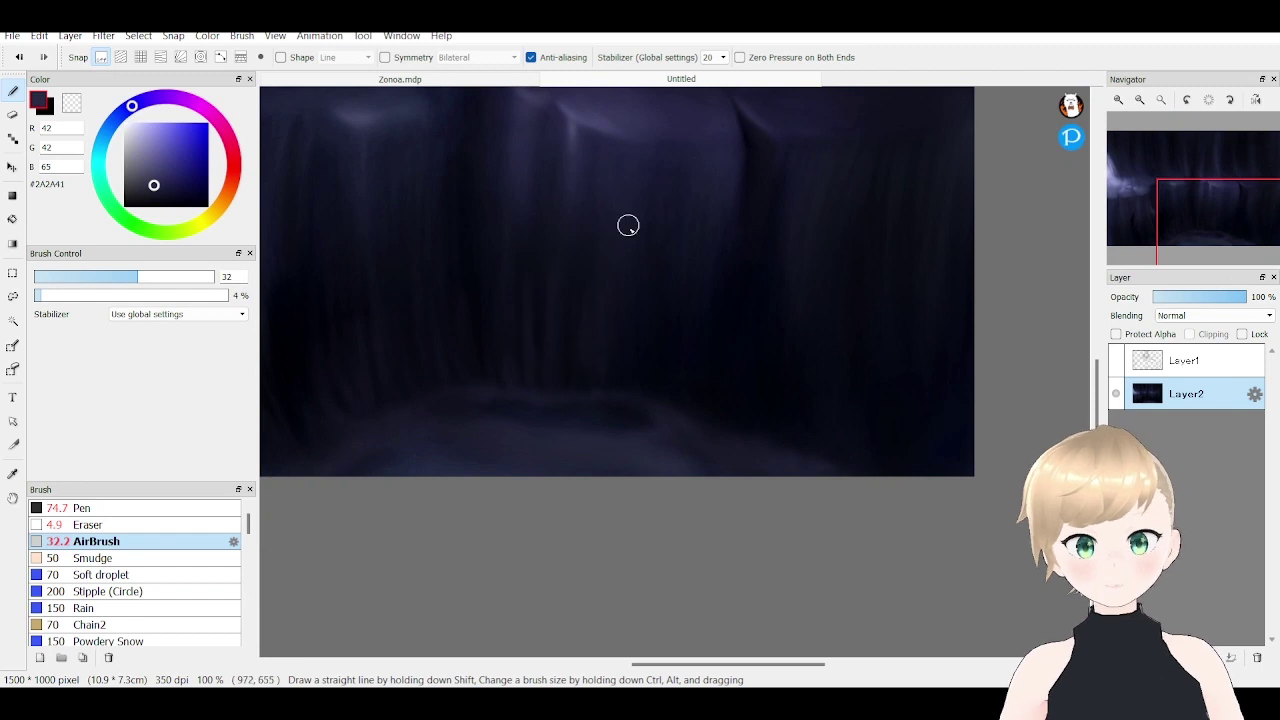
drag(574, 387, 343, 380)
alt+click(634, 286)
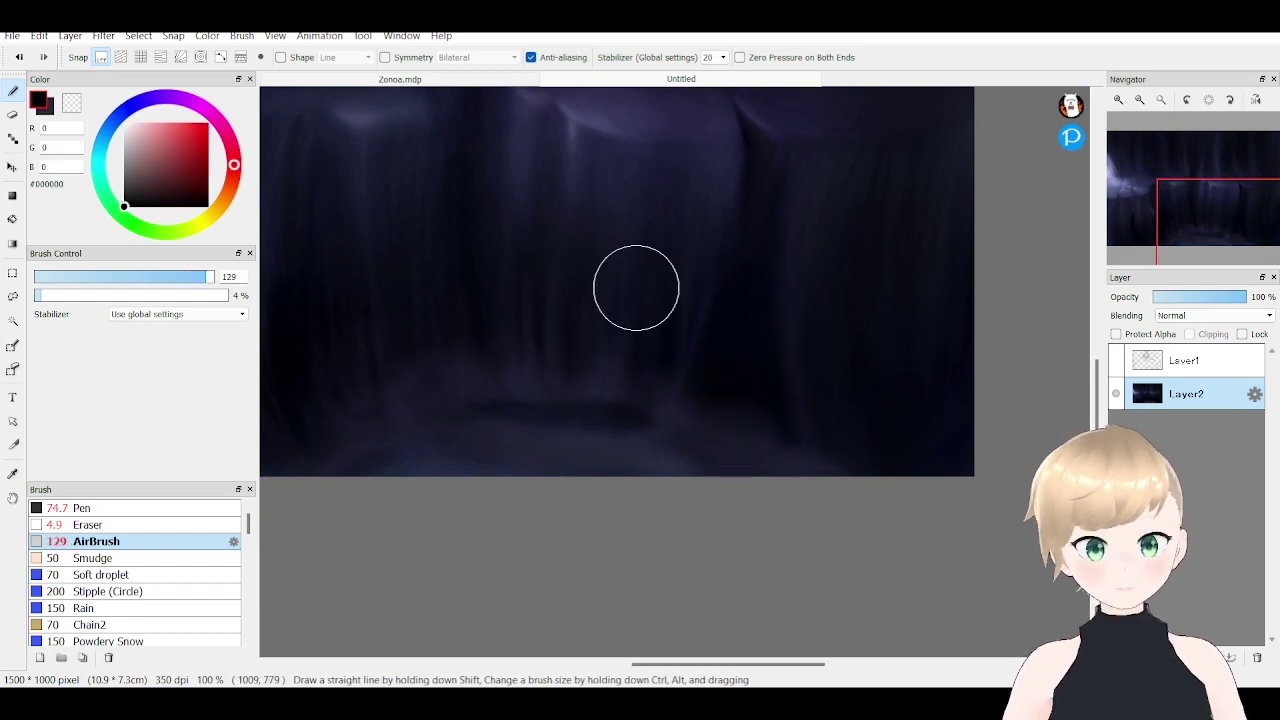
- Paint black elongated hollows on the ground below the cliff with an airbrush at about size 25
mouse_move(634, 286)
mouse_down()
mouse_move(448, 437)
mouse_move(702, 451)
mouse_up()
scroll(448, 437, up, 2)
scroll(448, 437, down, 1)
drag(698, 372, 670, 372)
drag(855, 378, 716, 374)
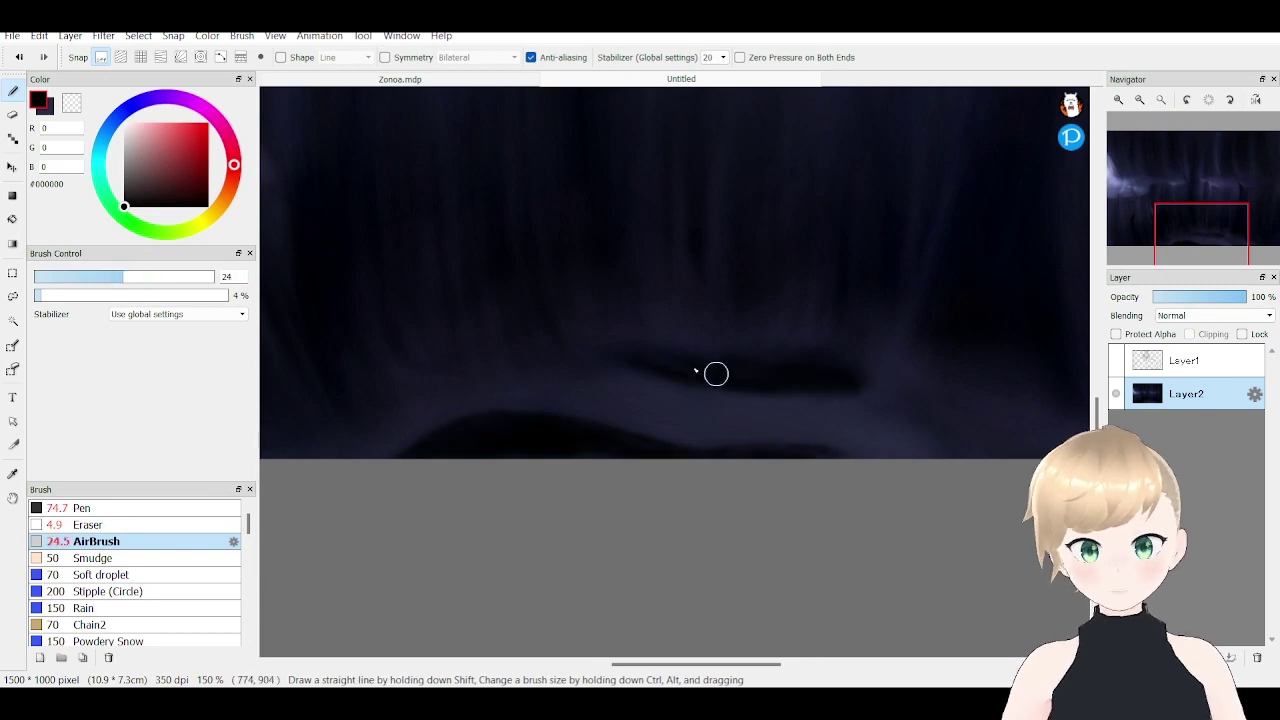
click(211, 276)
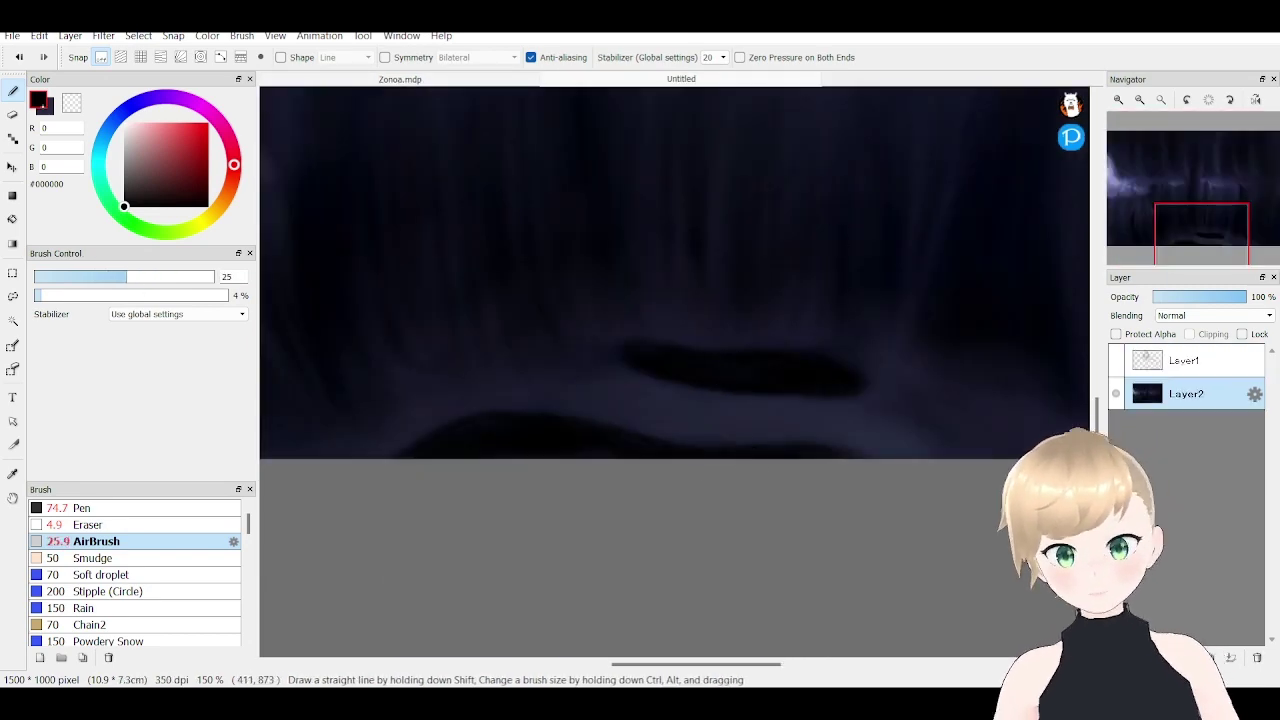
- Airbrush over the ground hollows below the cliff with sampled #434364 at size 71 to soften and lighten them
alt+click(502, 435)
scroll(842, 378, up, 2)
drag(842, 378, 851, 380)
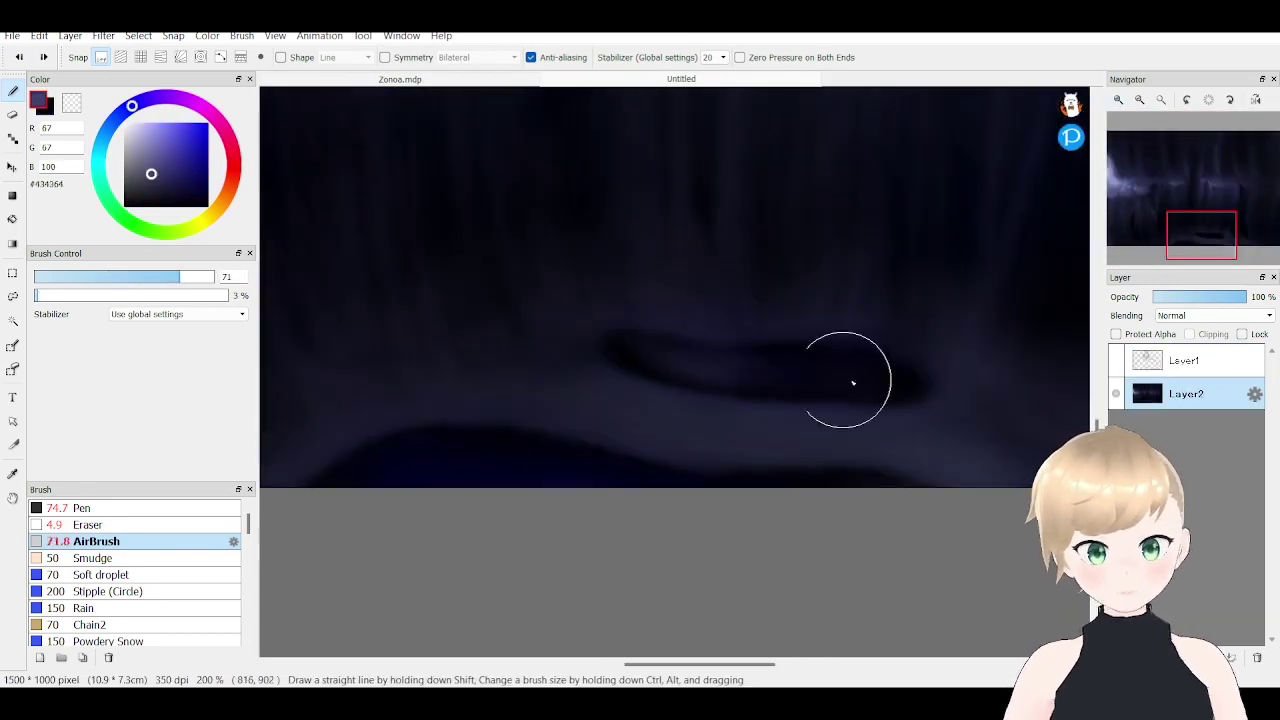
- Redefine the elongated ground hollows as crisp solid black shapes, using the pen at about size 22
alt+click(614, 363)
scroll(813, 394, up, 2)
key(p)
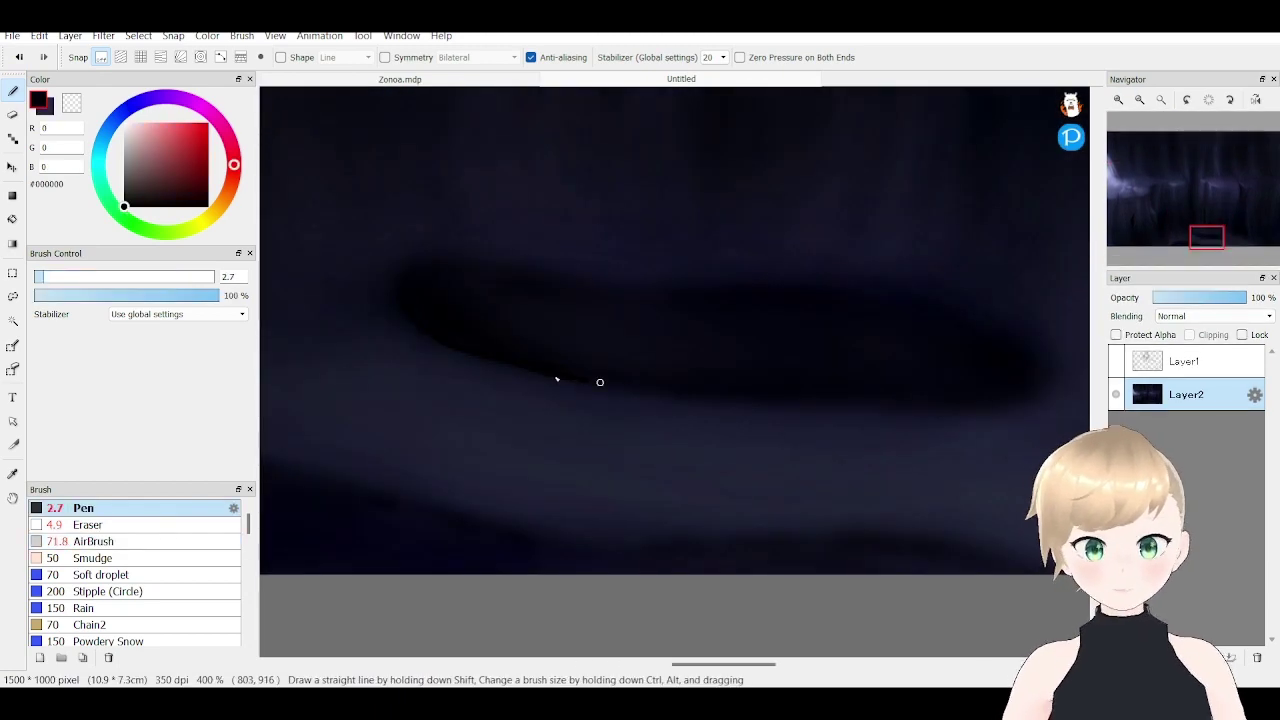
mouse_move(906, 299)
mouse_down()
mouse_move(457, 300)
mouse_move(1023, 214)
mouse_up()
scroll(646, 480, down, 1)
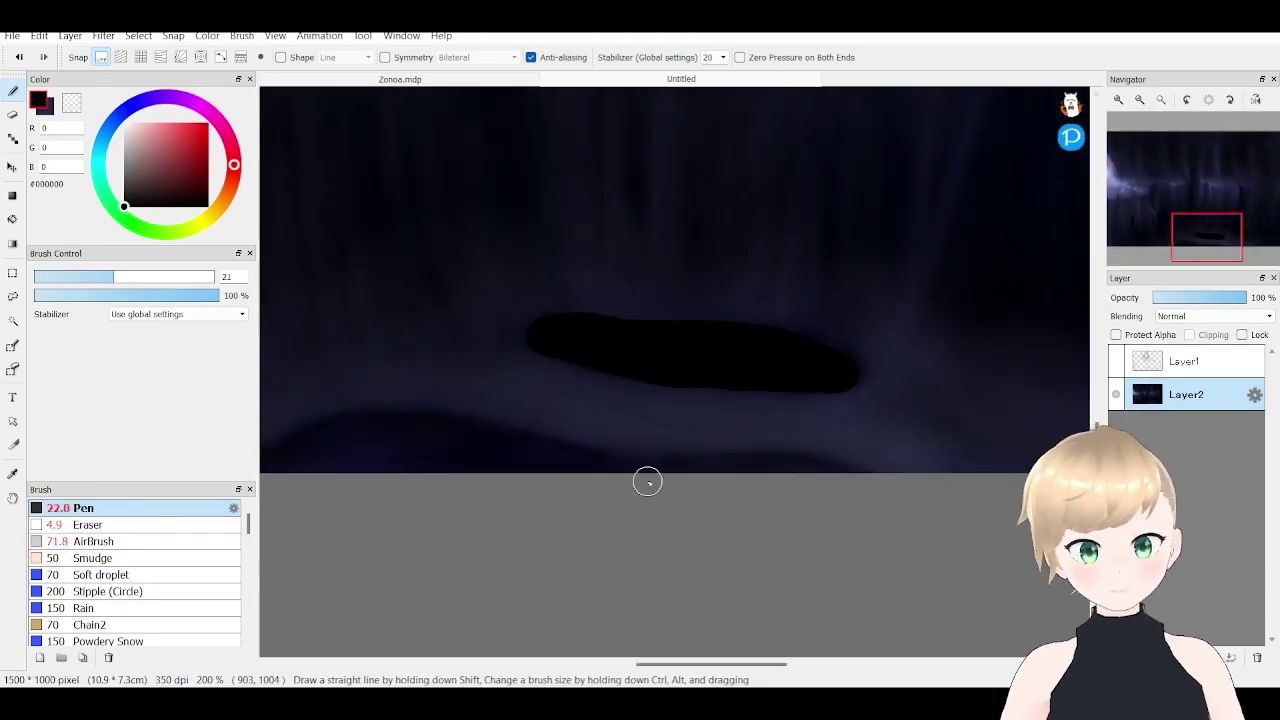
key(a)
drag(634, 457, 294, 464)
- Airbrush faint #5A5A88 streaks inside both black hollows at sizes 8.2 and 6.5 and blend them with Smudge at size 15
alt+click(330, 415)
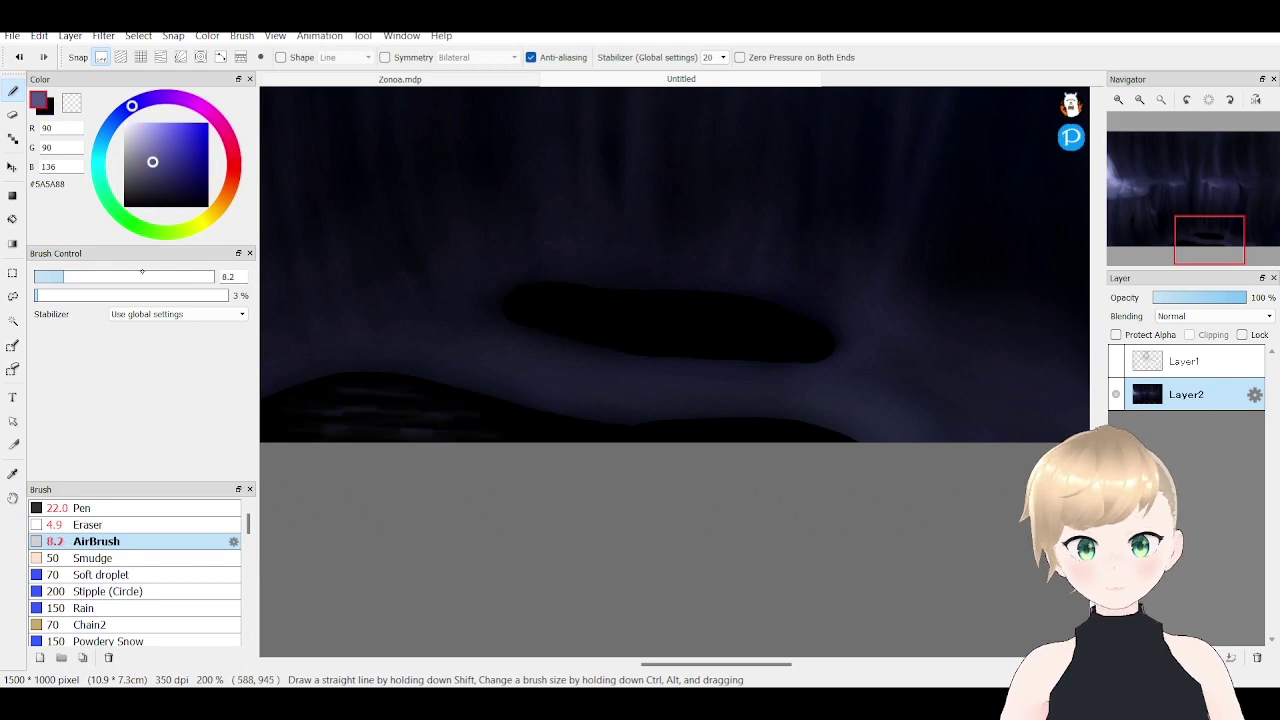
drag(526, 437, 671, 413)
drag(671, 413, 566, 383)
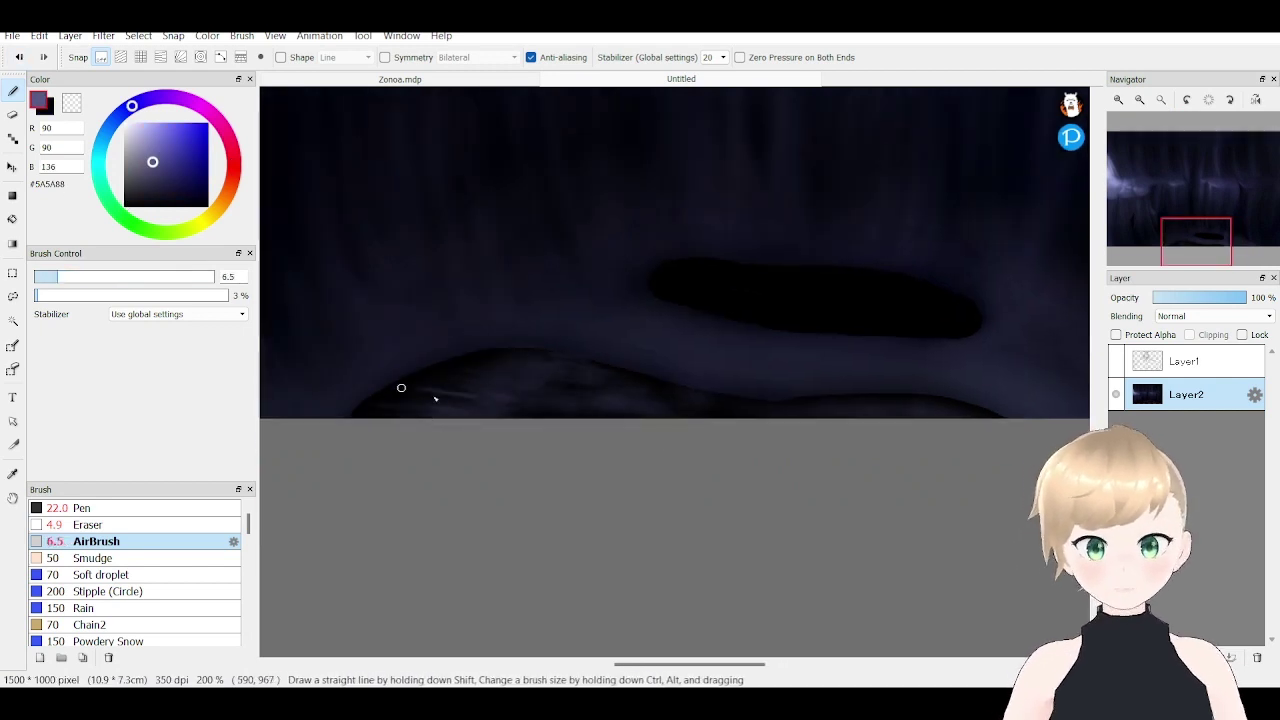
mouse_move(754, 291)
mouse_down()
mouse_move(726, 297)
mouse_move(696, 329)
mouse_up()
key(s)
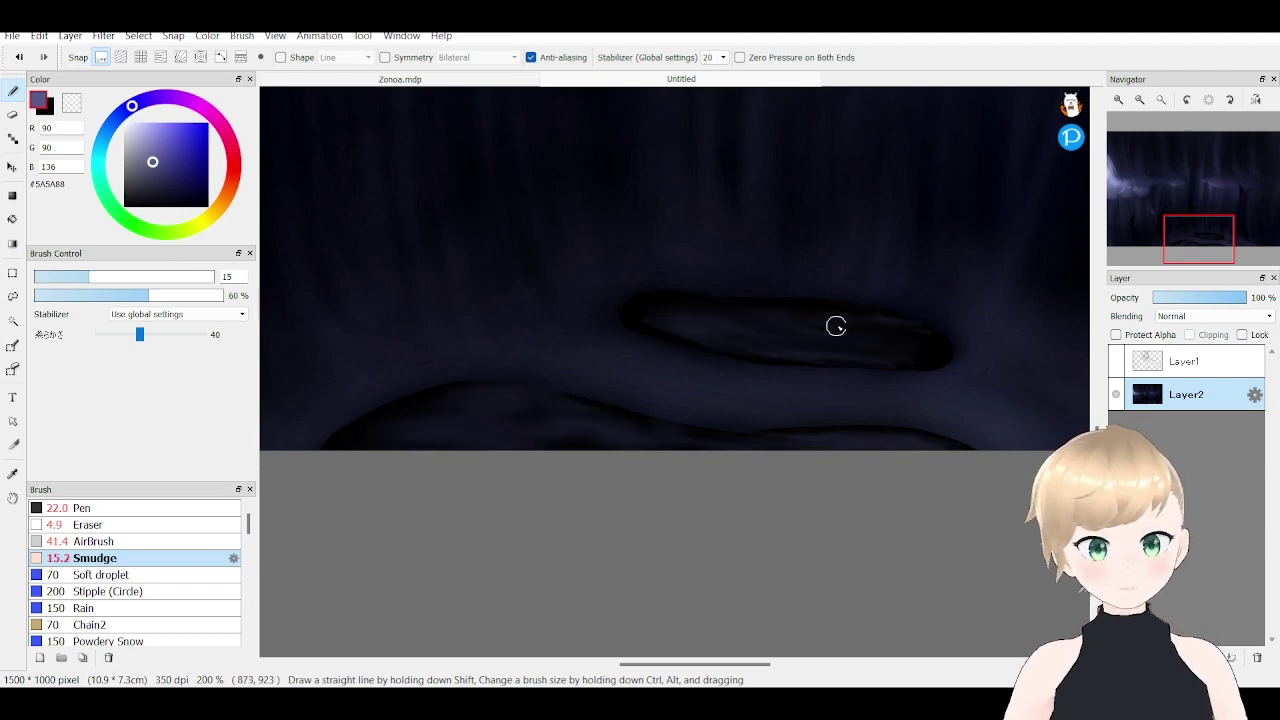
- Airbrush a thin curved highlight up the trunk beside the creature with #363651 at size 10.8 and refine its edge with #18182B
key(a)
key(ctrl+minus)
key(ctrl+minus)
key(ctrl+minus)
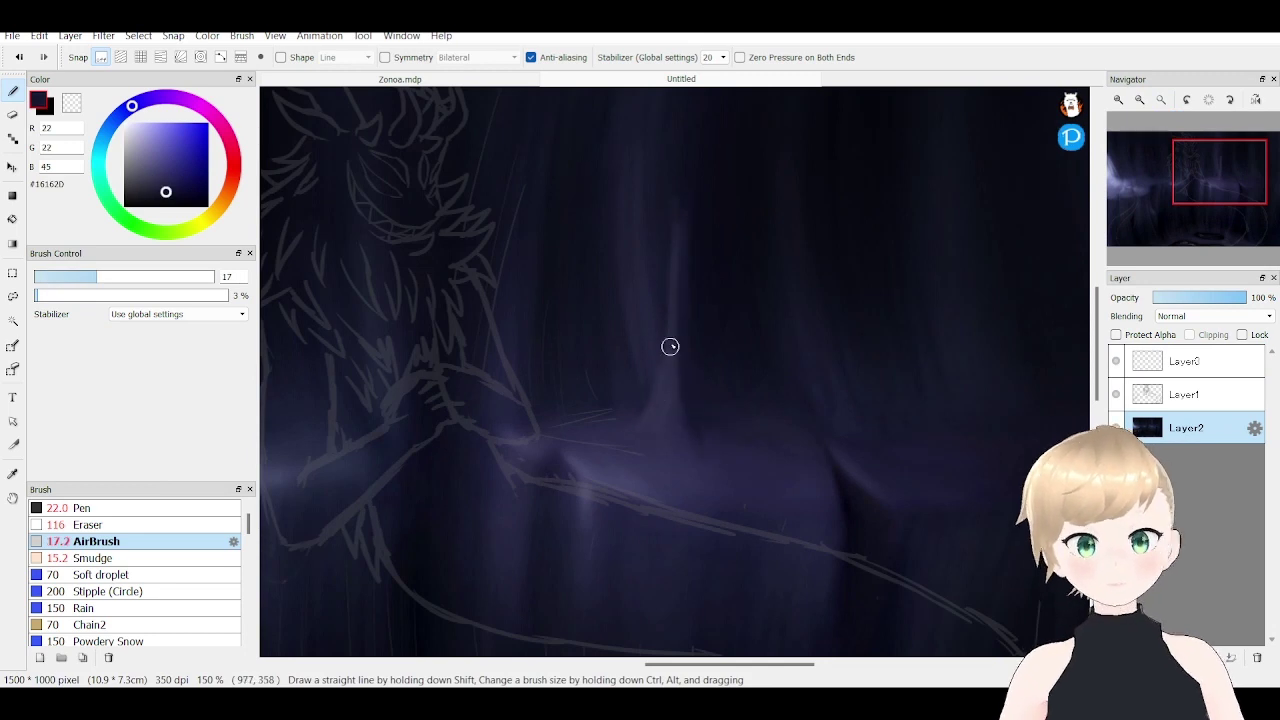
drag(670, 346, 666, 351)
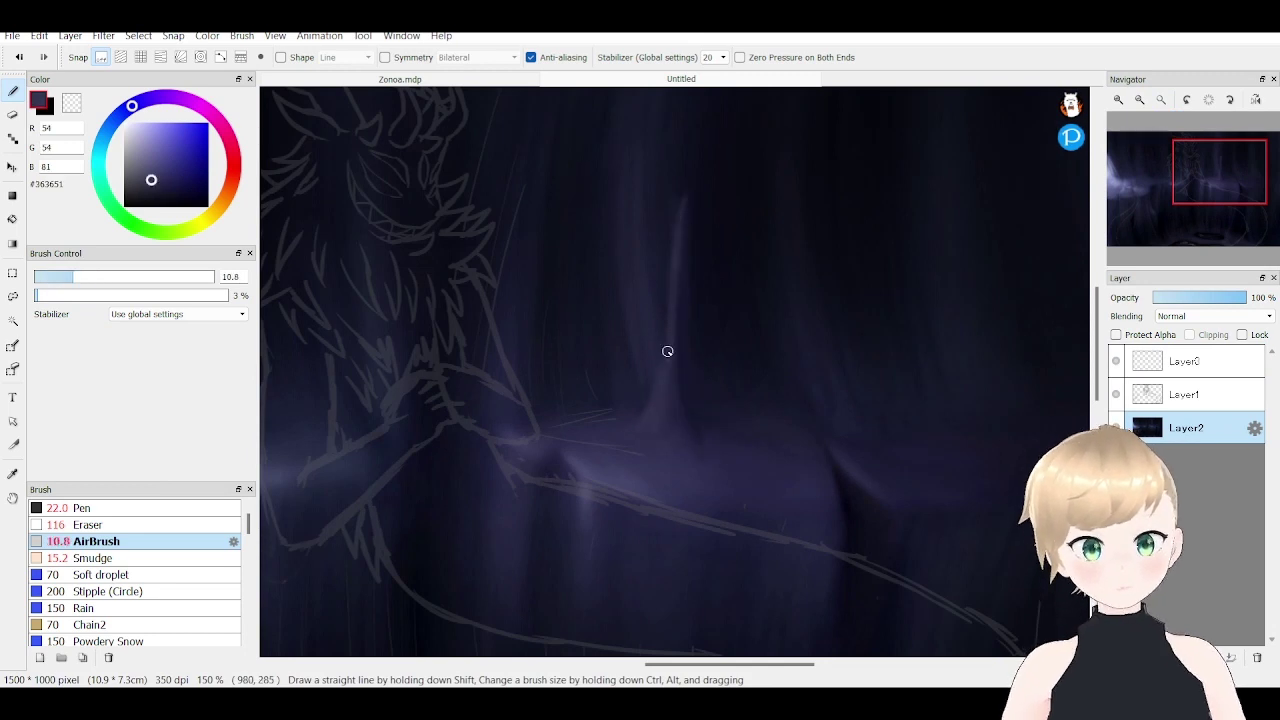
alt+click(676, 285)
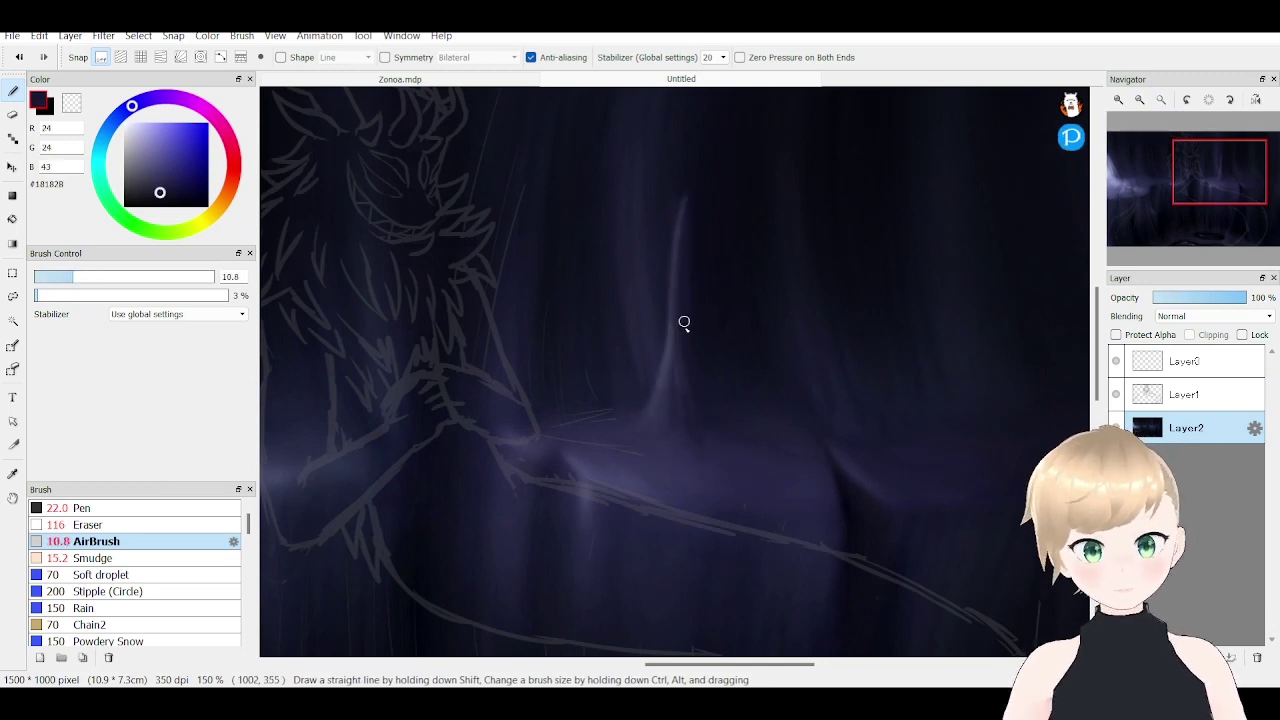
alt+click(690, 420)
alt+click(680, 300)
key(s)
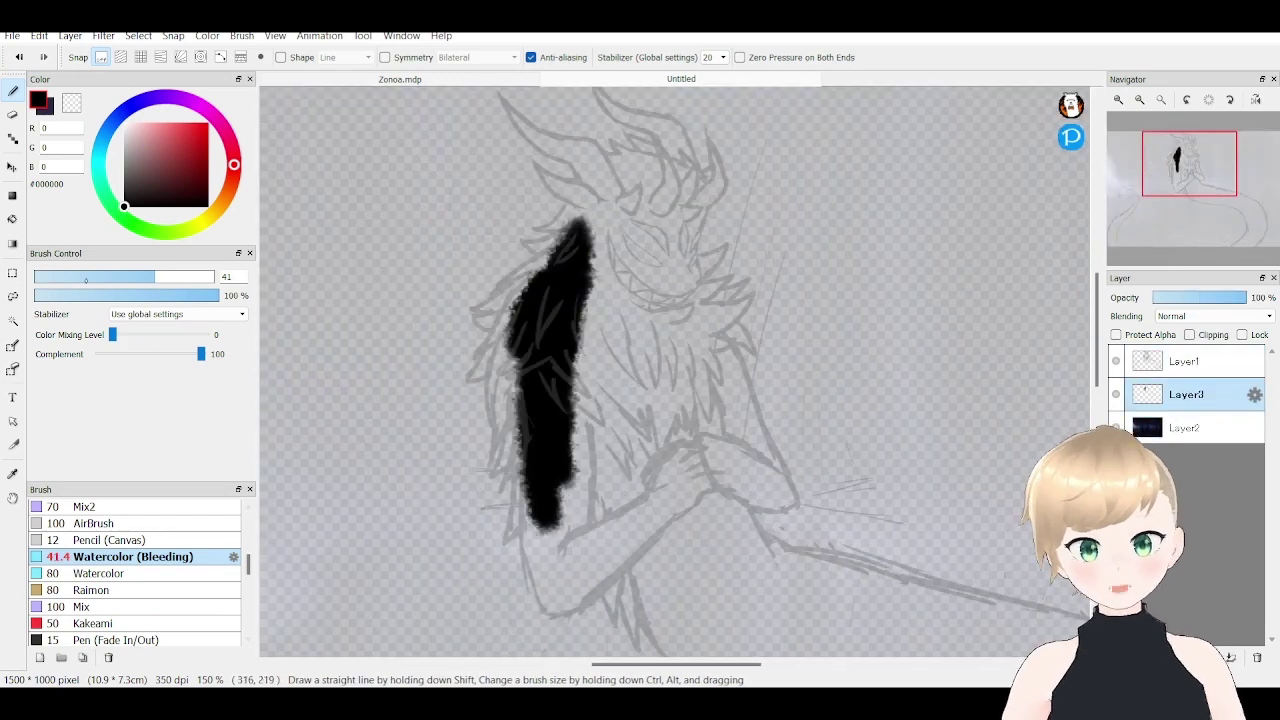
- Block in the creature's furry body, arms and serpentine tail in black on Layer3 with Watercolor (Bleeding), using sizes 41 to 19
mouse_move(515, 540)
mouse_down()
mouse_move(509, 443)
mouse_move(460, 300)
mouse_move(580, 210)
mouse_move(520, 501)
mouse_move(560, 528)
mouse_move(625, 300)
mouse_move(737, 400)
mouse_move(659, 380)
mouse_move(698, 230)
mouse_up()
mouse_move(659, 304)
mouse_down()
mouse_move(617, 266)
mouse_move(720, 250)
mouse_move(714, 380)
mouse_move(524, 572)
mouse_up()
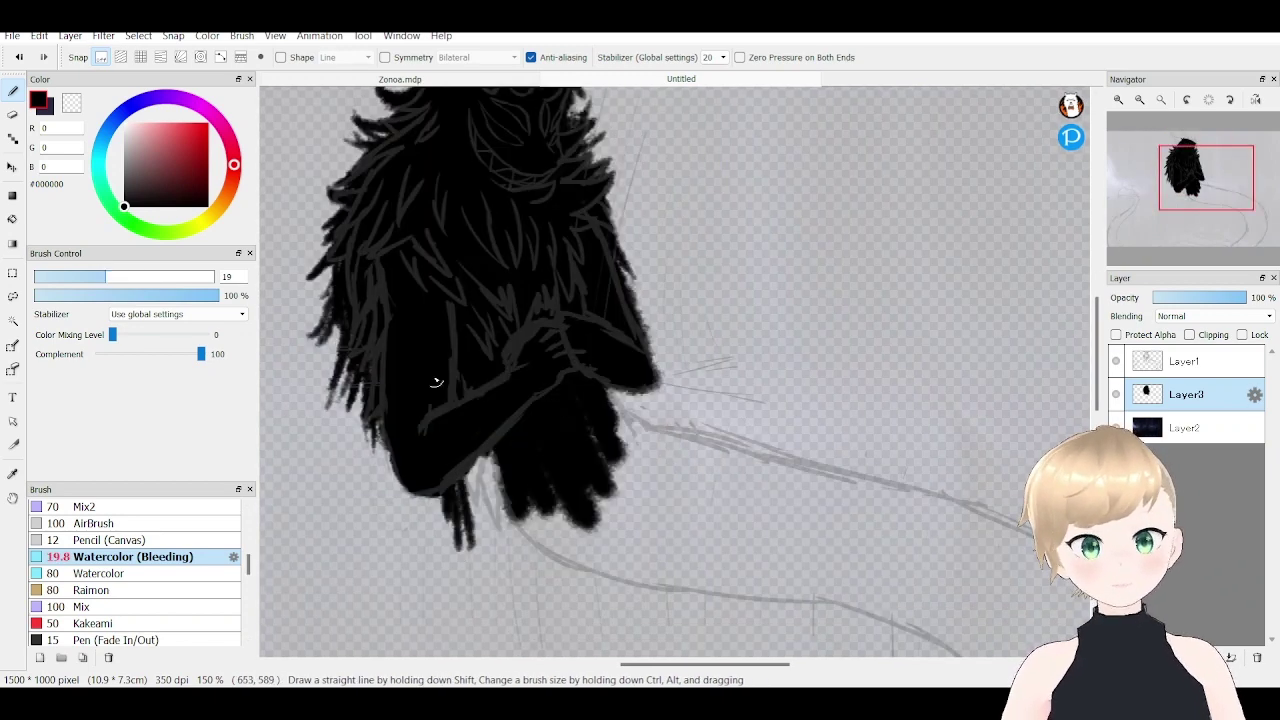
mouse_move(434, 380)
mouse_down()
mouse_move(423, 471)
mouse_move(620, 443)
mouse_move(708, 600)
mouse_move(729, 591)
mouse_move(760, 400)
mouse_move(600, 200)
mouse_up()
mouse_move(1205, 175)
mouse_down()
mouse_move(1220, 205)
mouse_move(1190, 183)
mouse_up()
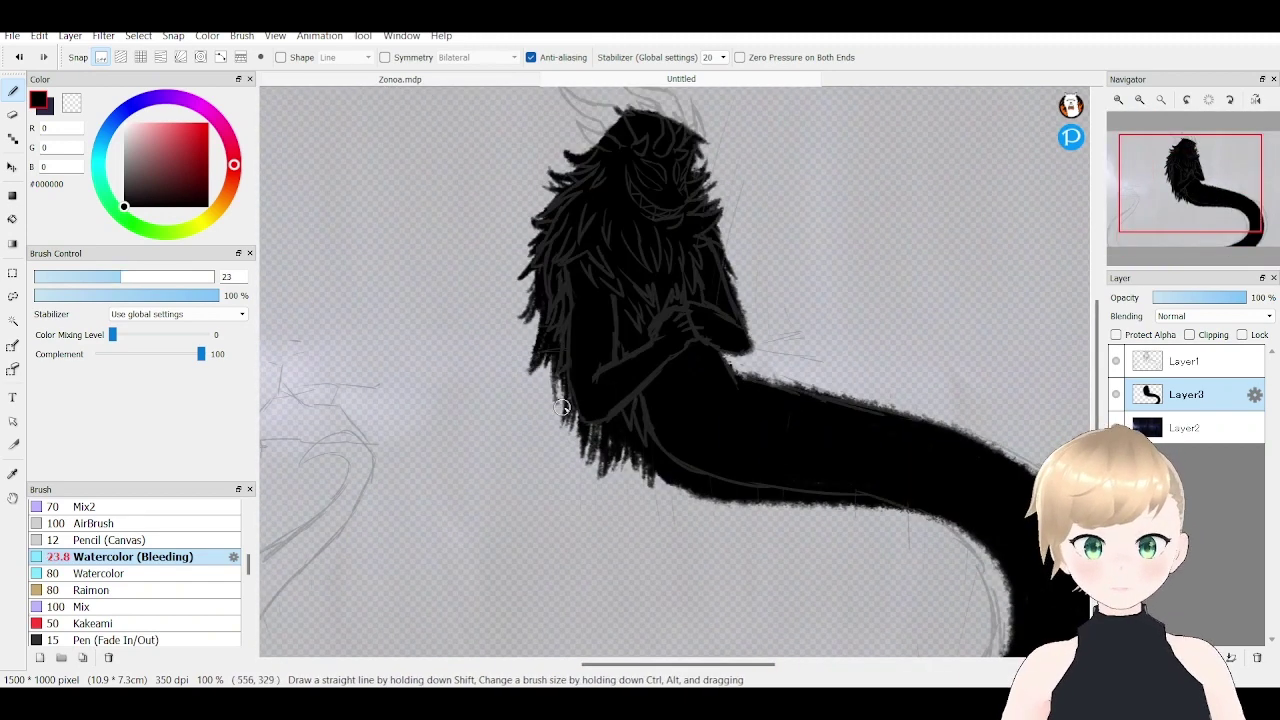
- Paint the curled tail tip and fill in the ragged lower back fur in black with Watercolor (Bleeding), down to size 14
drag(571, 200, 720, 60)
drag(430, 290, 340, 555)
drag(470, 330, 320, 565)
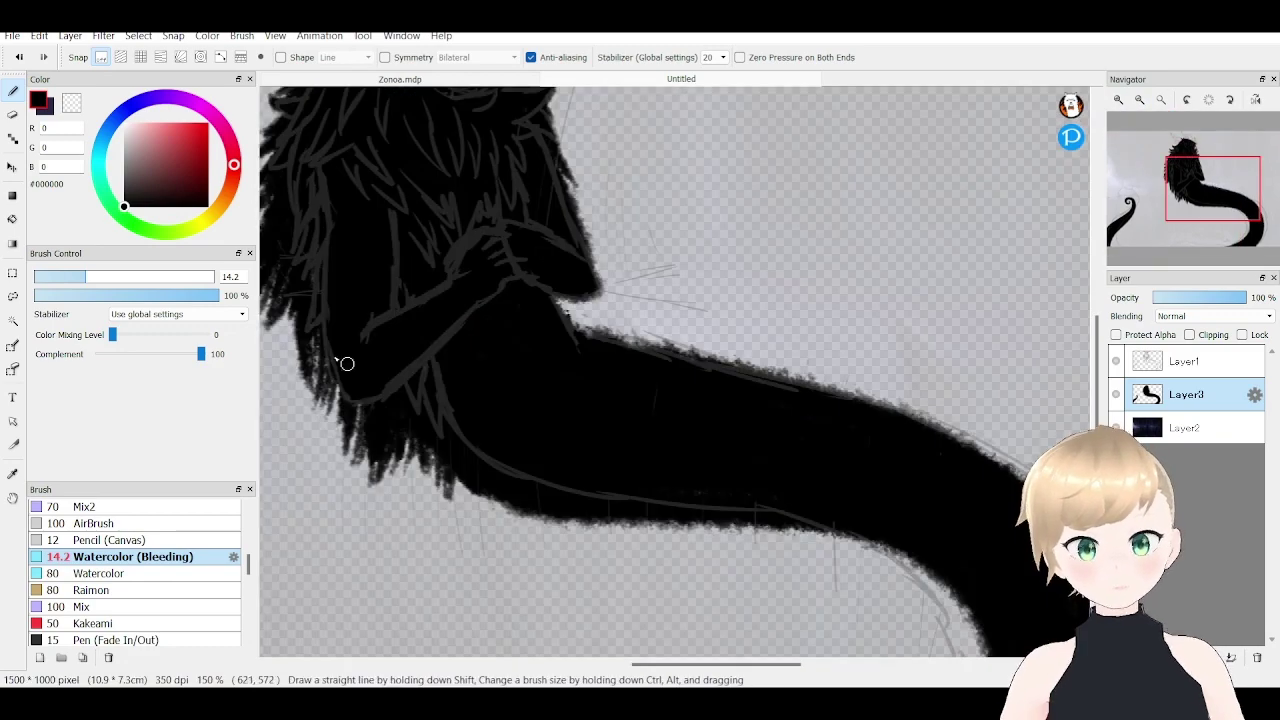
drag(337, 363, 434, 377)
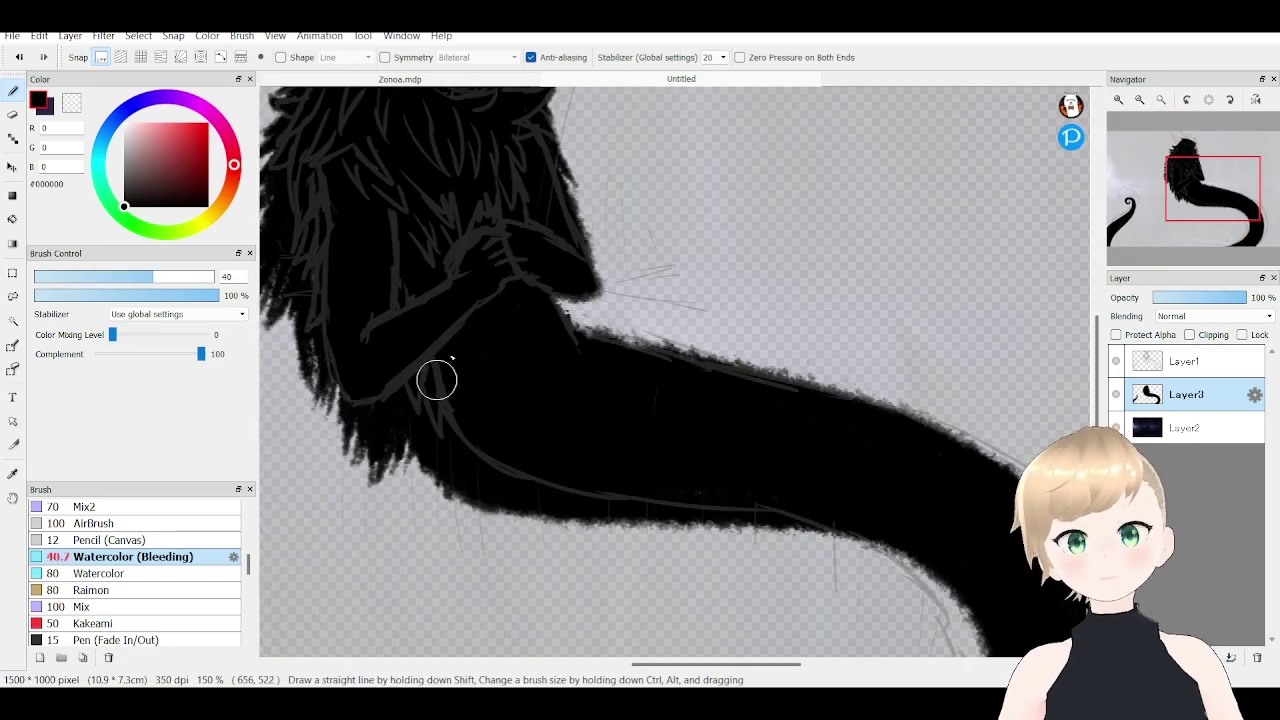
- Draw the left large curved horn in black on Layer4 with the pen at size 12 and taper its tip with the eraser
click(70, 508)
mouse_move(414, 229)
mouse_down()
mouse_move(537, 309)
mouse_move(580, 363)
mouse_up()
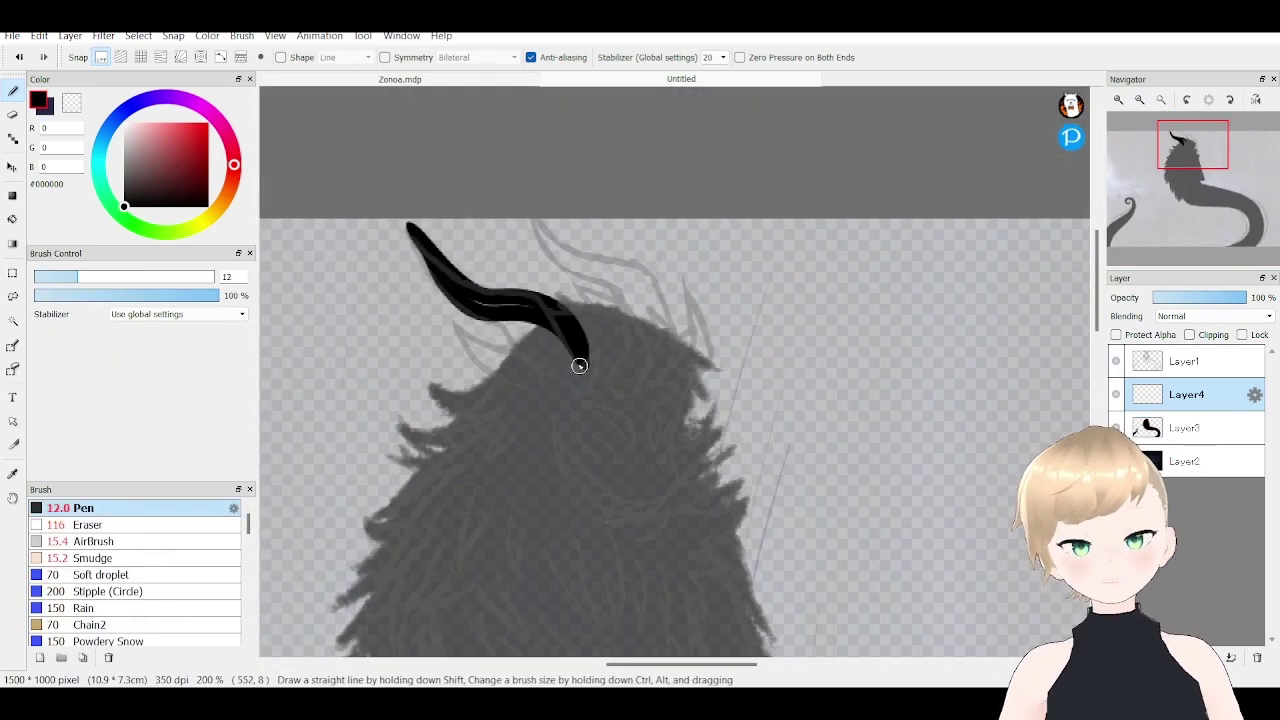
drag(430, 250, 570, 350)
key(e)
drag(450, 320, 420, 230)
key(b)
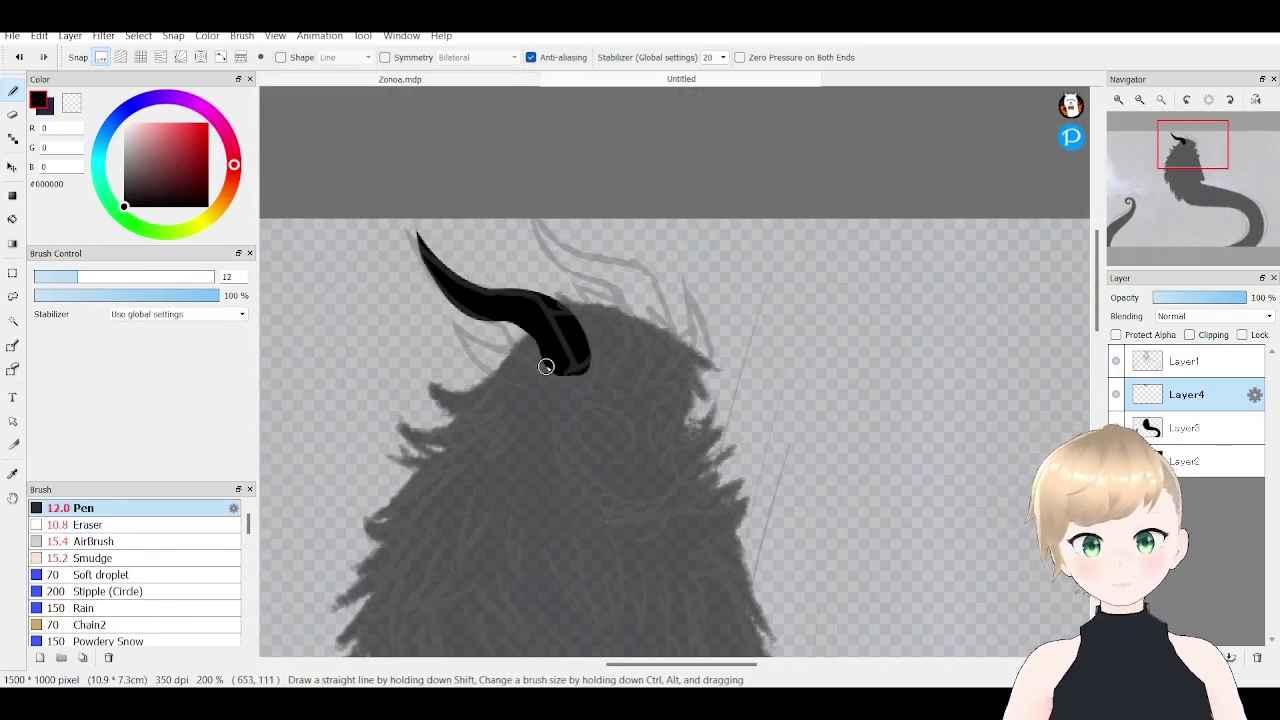
- Add the pointed lower-left horn and the short horn at the large horn's base in black, trimming their edges with the eraser
drag(546, 367, 450, 325)
key(e)
key(b)
mouse_move(595, 340)
mouse_down()
mouse_move(540, 378)
mouse_move(570, 388)
mouse_up()
key(e)
key(b)
- Draw two small curved black horns across the right half of the head at pen size 12 and sharpen them with the eraser
mouse_move(618, 300)
mouse_down()
mouse_move(624, 388)
mouse_move(620, 300)
mouse_up()
key(e)
key(b)
drag(690, 282, 682, 385)
key(e)
drag(692, 295, 684, 370)
key(b)
mouse_move(688, 280)
mouse_down()
mouse_move(688, 333)
mouse_move(710, 341)
mouse_move(655, 363)
mouse_move(683, 282)
mouse_up()
key(e)
key(b)
drag(622, 382, 634, 395)
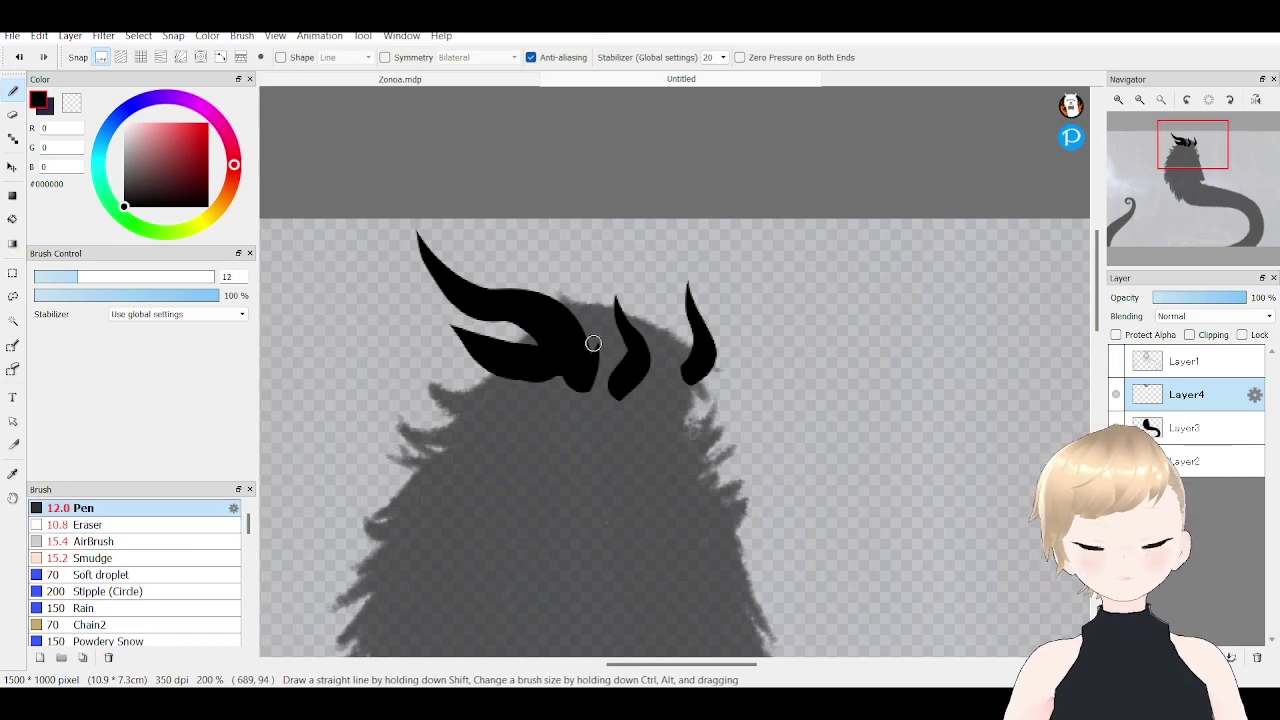
- Sharpen the tip of the short horn at the base of the left large horn
drag(640, 328, 652, 366)
key(e)
key(b)
click(177, 521)
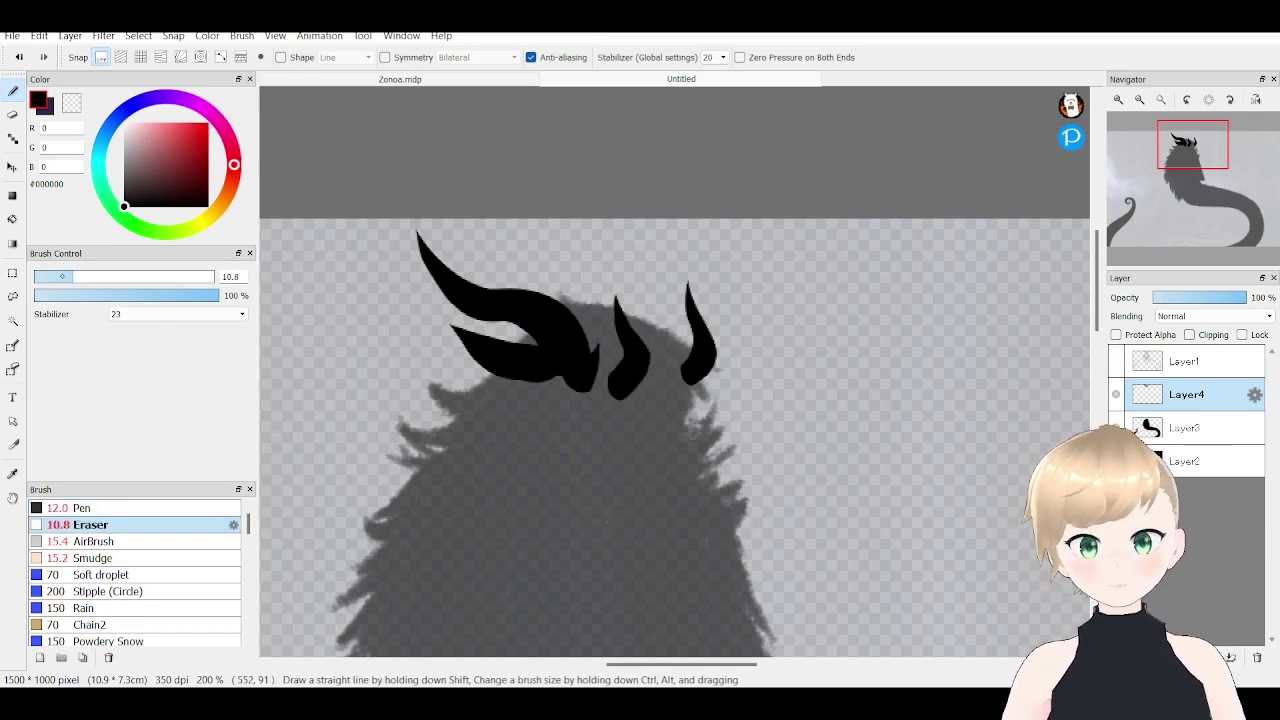
- Paint a short black horn between the two small right-hand horns and trim its shape with the eraser at size 4
key(b)
drag(652, 318, 657, 343)
key(e)
scroll(641, 374, up, 2)
key(b)
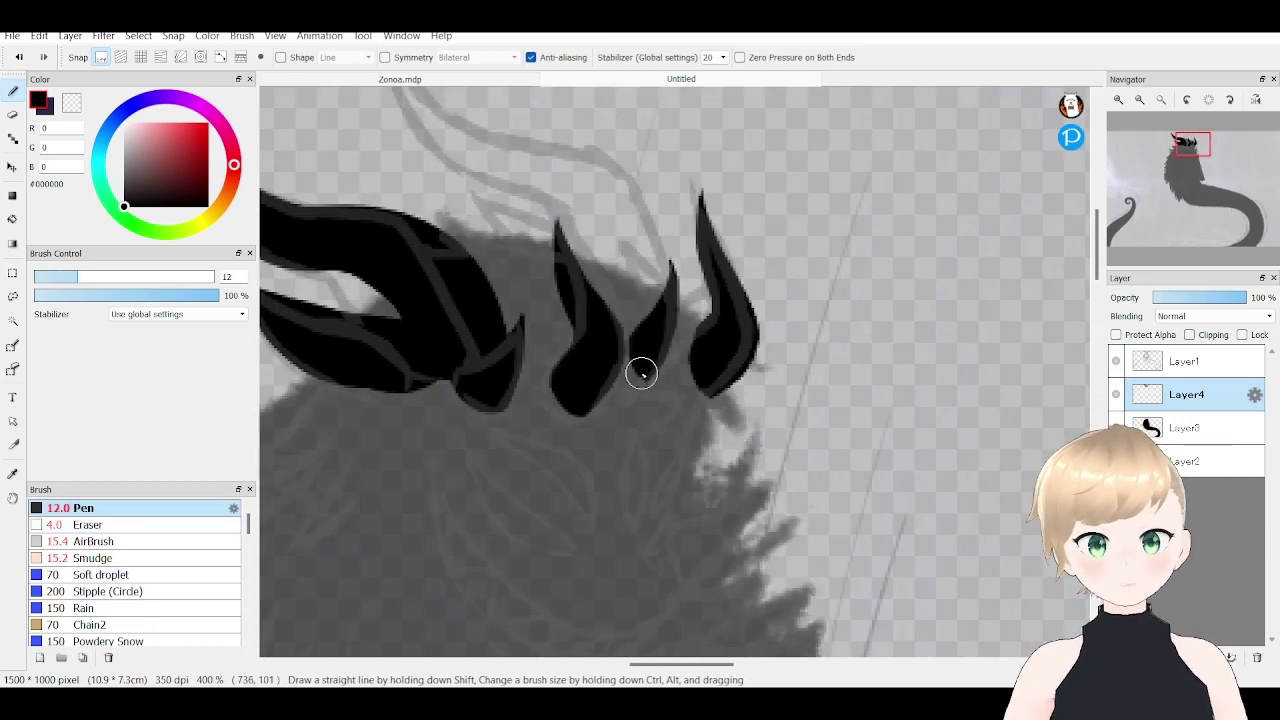
key(e)
drag(676, 397, 634, 429)
key(b)
- Draw the second large curved horn in solid black behind the small horns and clean its edges with the sketch layer hidden
scroll(657, 357, down, 1)
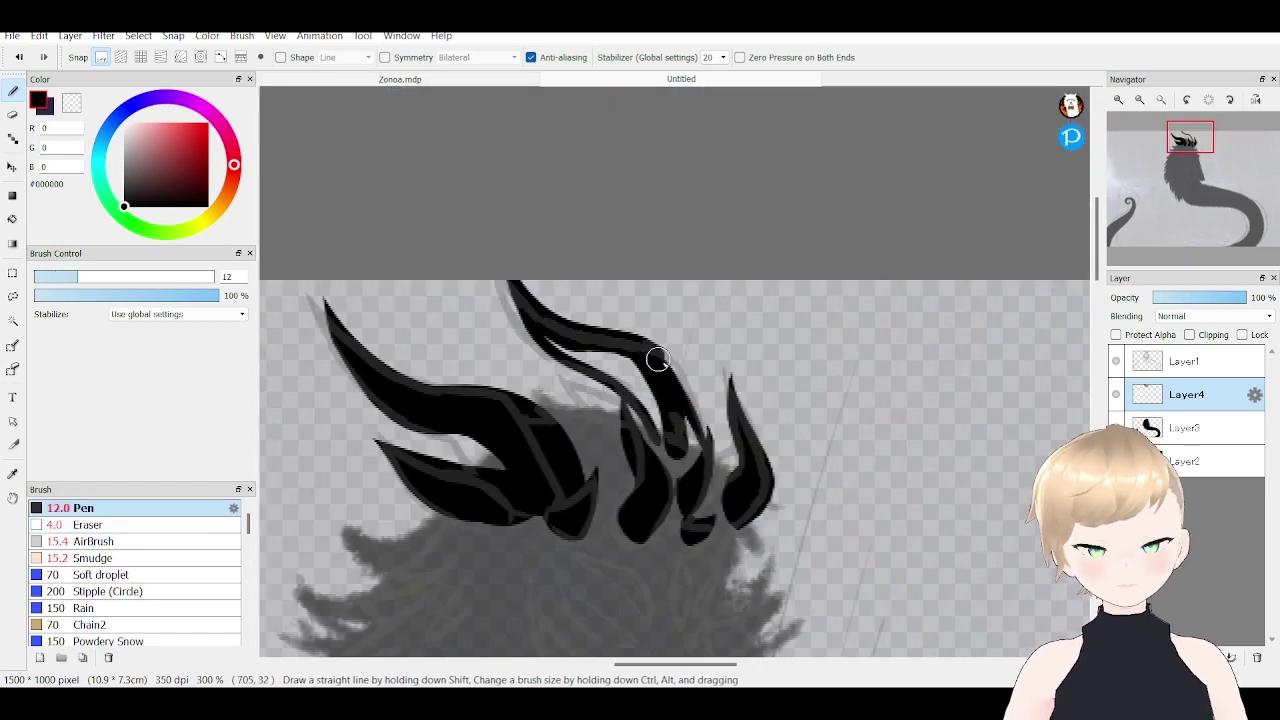
click(1115, 360)
key(e)
mouse_move(595, 380)
mouse_down()
mouse_move(685, 390)
mouse_move(689, 461)
mouse_move(700, 420)
mouse_up()
key(b)
drag(690, 410, 700, 445)
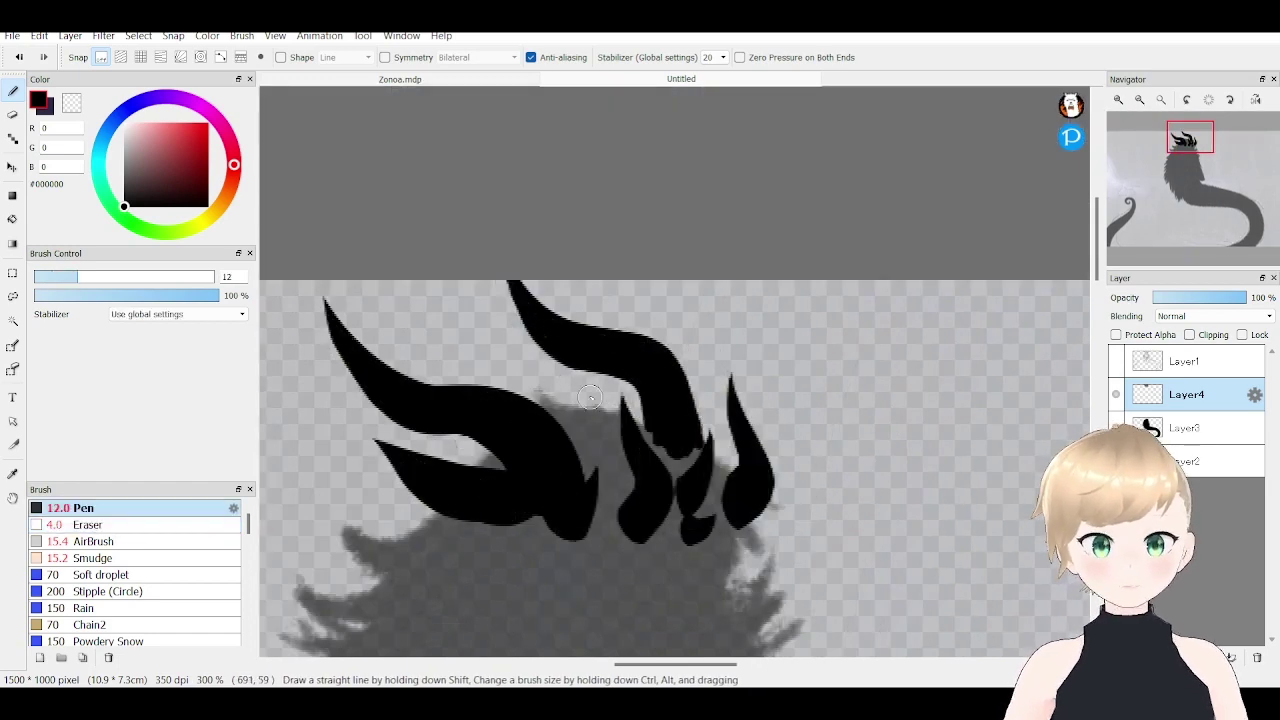
key(e)
scroll(580, 375, down, 1)
scroll(801, 250, up, 2)
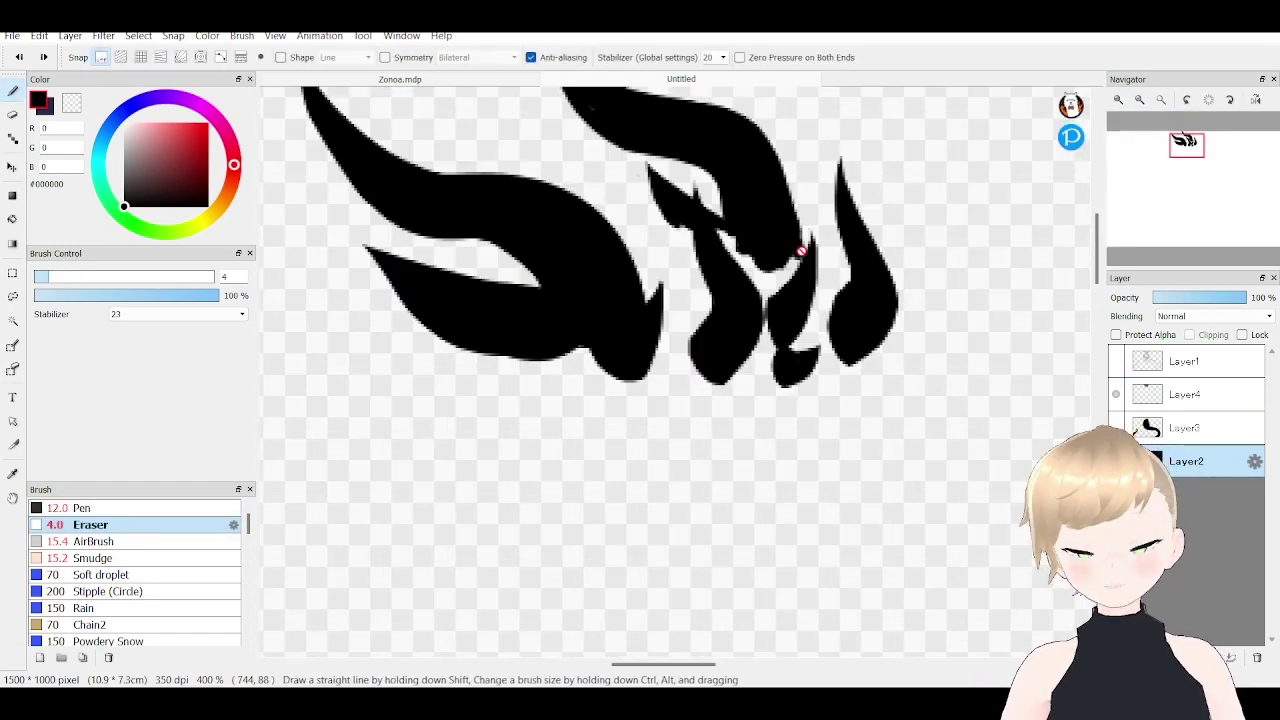
- Select the horn shapes on Layer4 and airbrush #CFCFFF highlights along the large horns and lower-left horn at size 35
drag(801, 245, 870, 462)
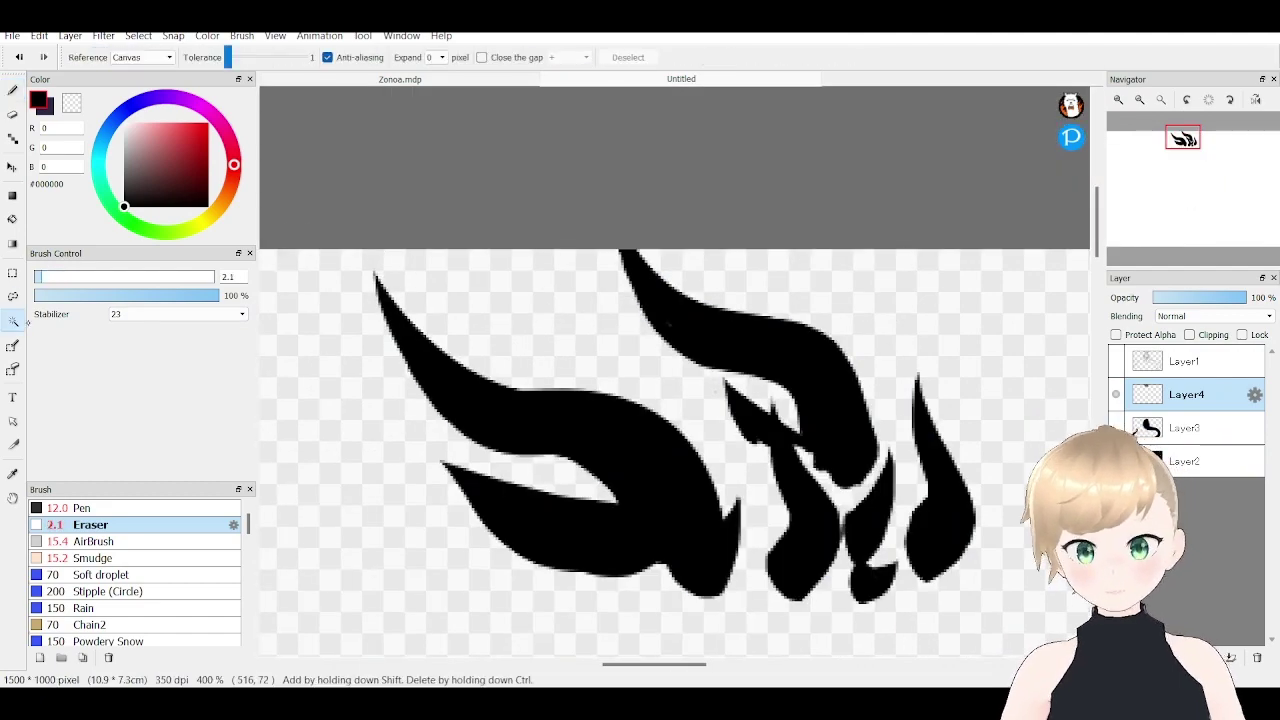
key(w)
click(877, 467)
key(b)
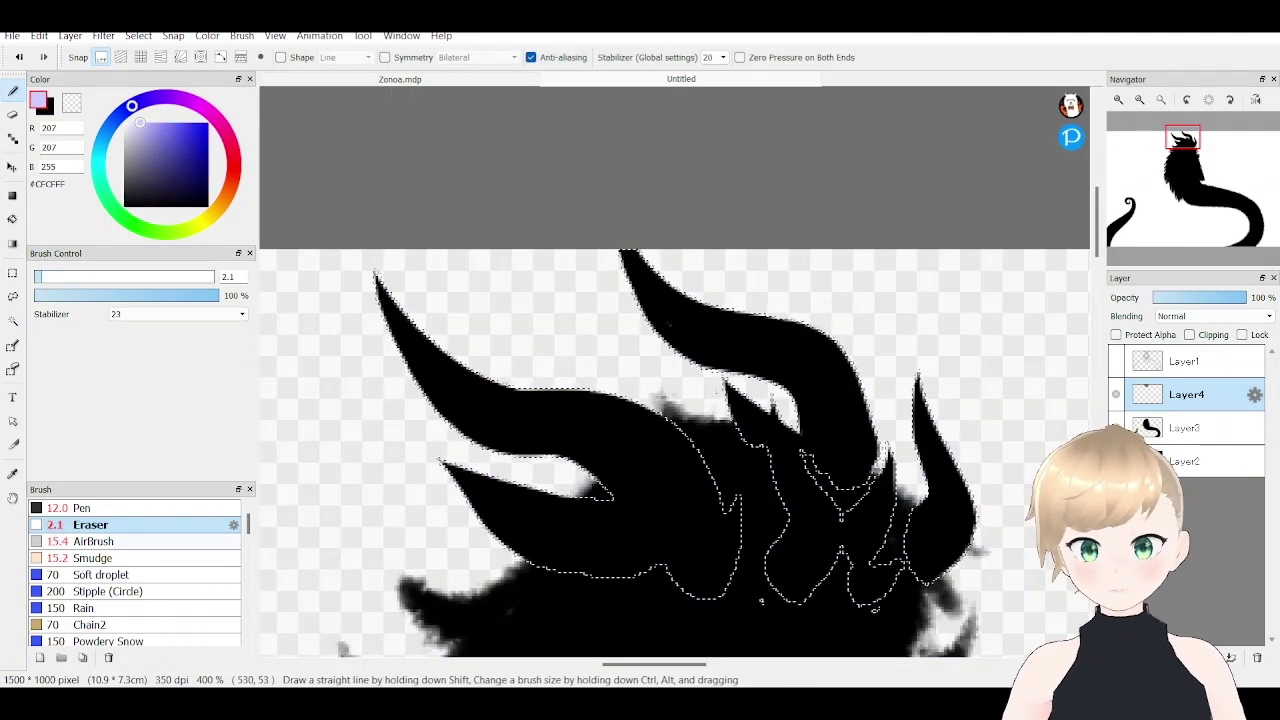
click(96, 541)
click(1190, 461)
click(1141, 100)
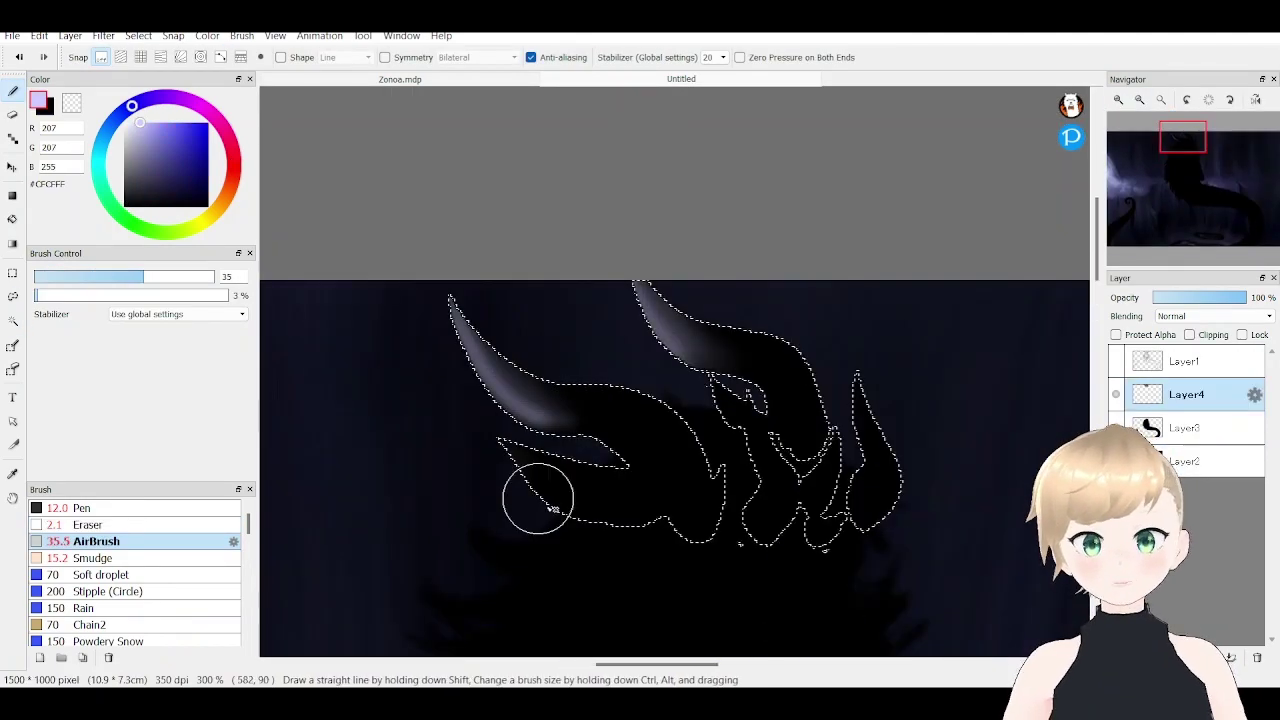
mouse_move(537, 491)
mouse_down()
mouse_move(615, 425)
mouse_move(691, 377)
mouse_up()
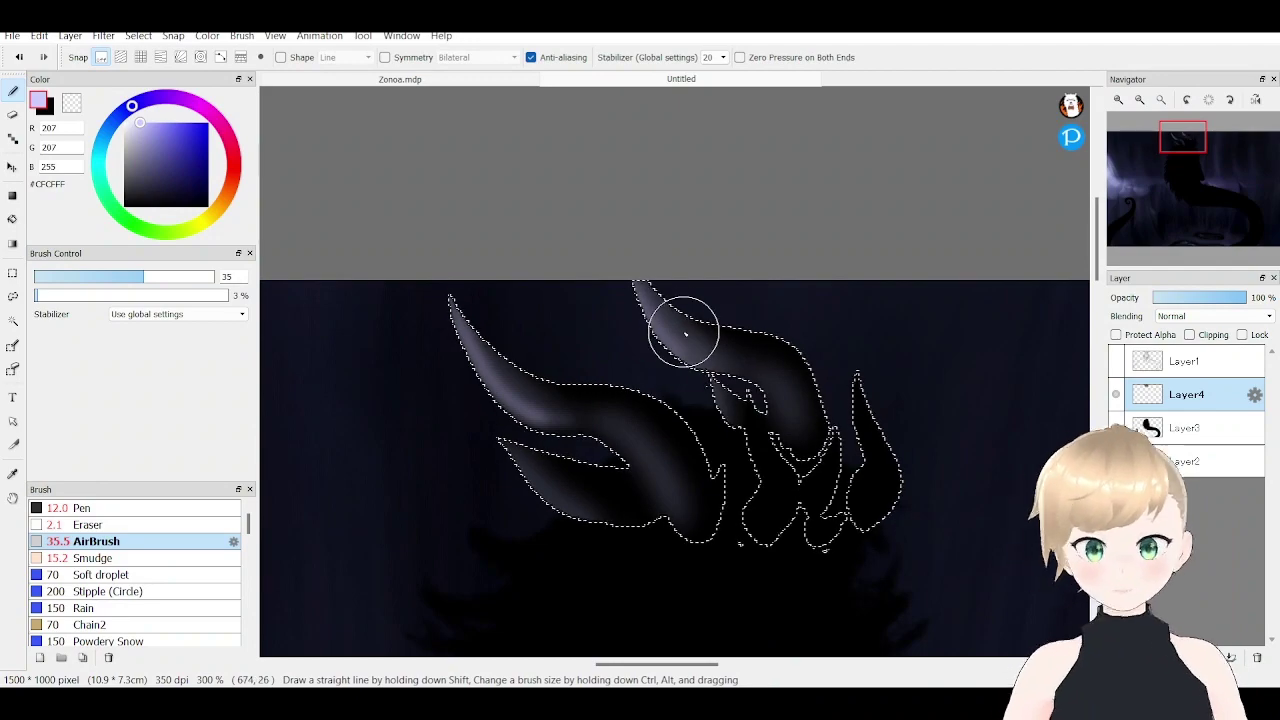
drag(690, 530, 540, 455)
- Airbrush #CFCFFF highlights onto the small horns at size 21 and deepen the shadows between them with black at size 6.9
key(x)
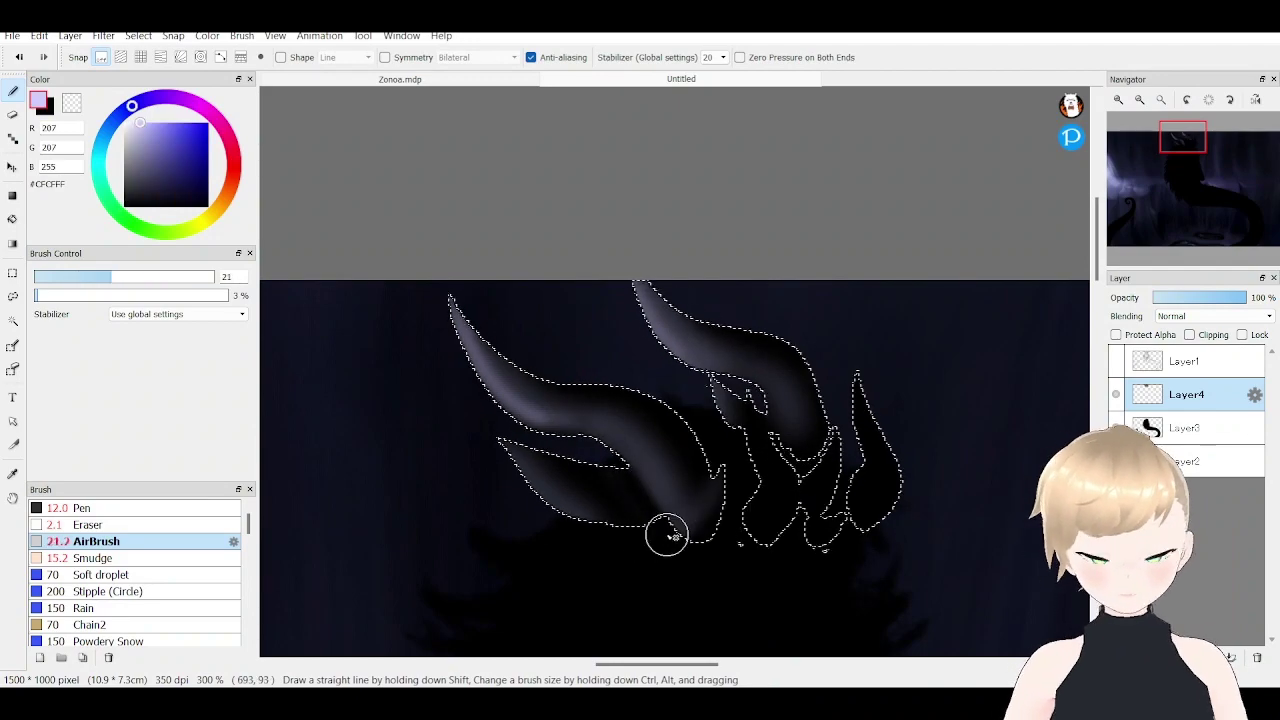
key(x)
mouse_move(678, 513)
mouse_down()
mouse_move(849, 491)
mouse_move(751, 491)
mouse_up()
key(x)
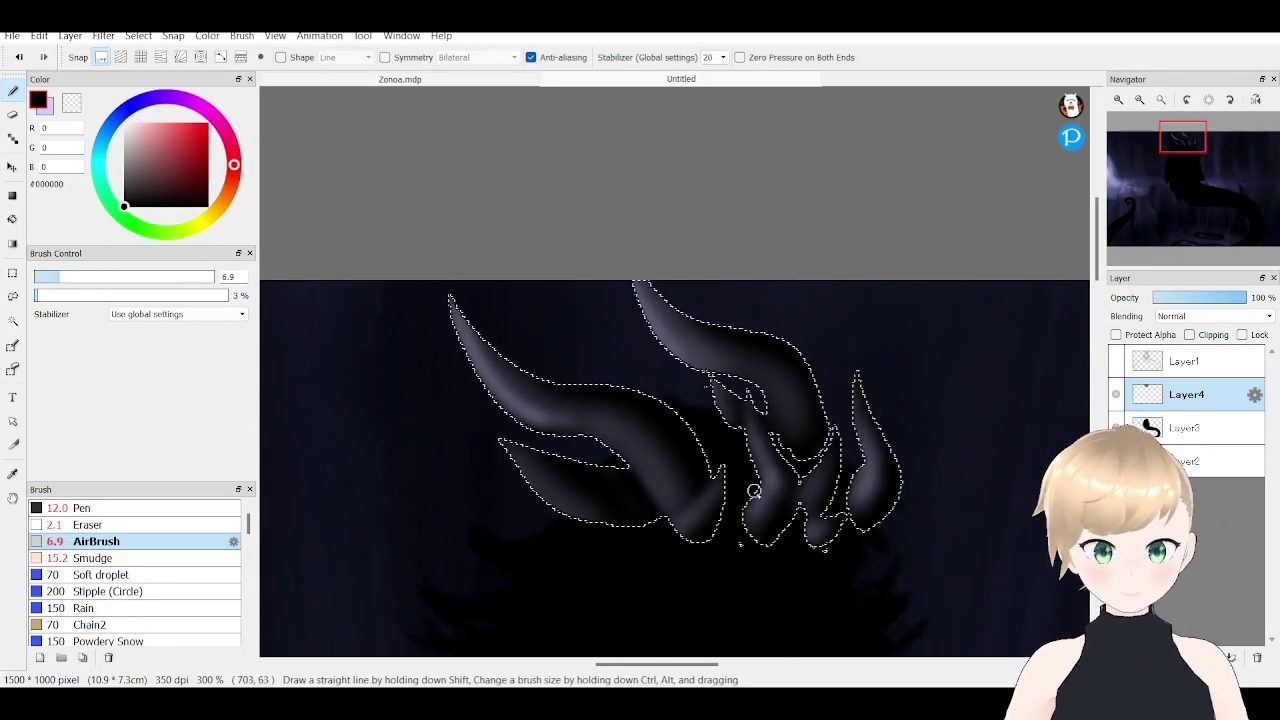
drag(620, 470, 641, 504)
- Create a layer below the horns and airbrush #CFCFFF fur strands down the creature's left shoulder and back at size 17
scroll(680, 404, down, 5)
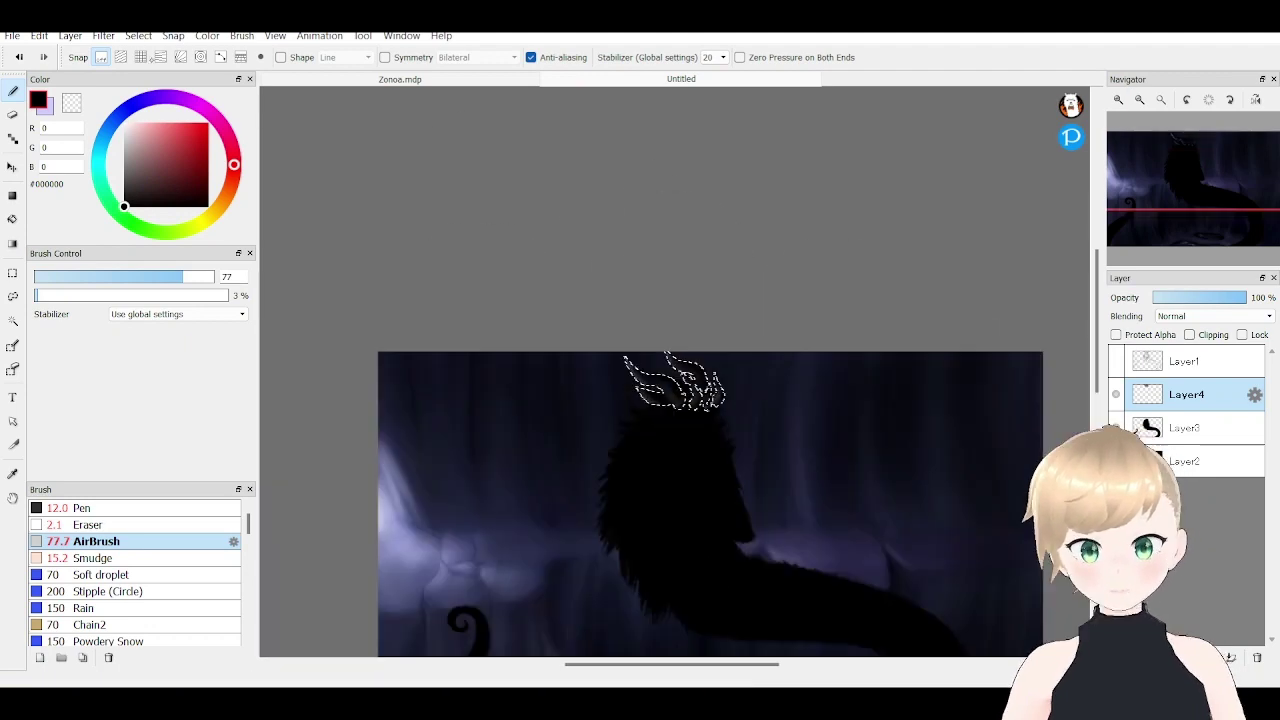
scroll(680, 404, up, 3)
scroll(591, 220, down, 5)
scroll(910, 244, up, 4)
key(ctrl+shift+n)
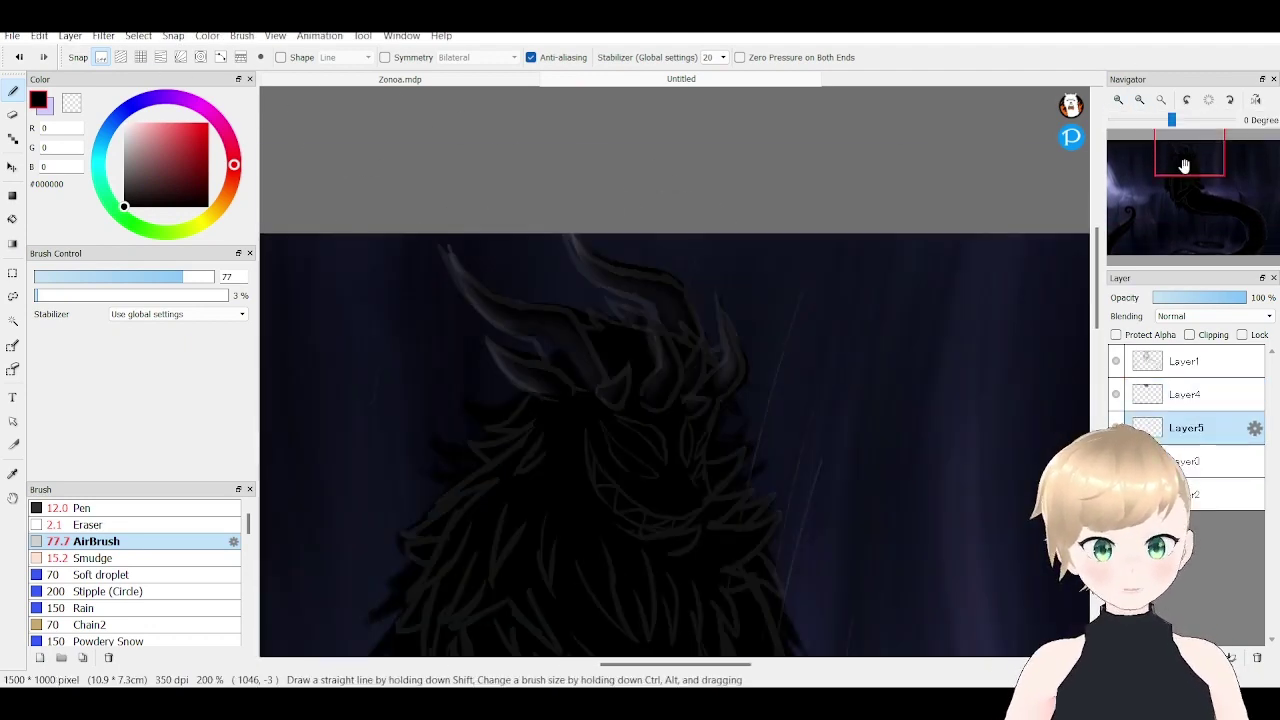
drag(351, 389, 346, 438)
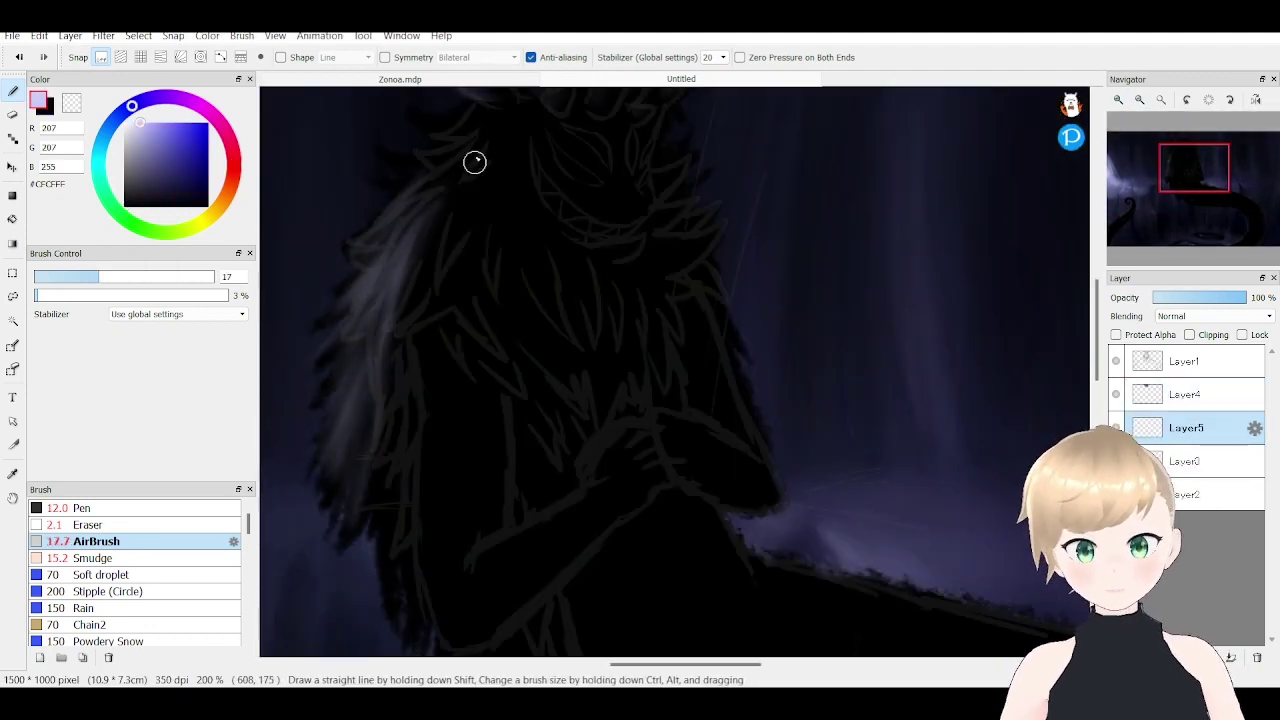
mouse_move(474, 160)
mouse_down()
mouse_move(394, 466)
mouse_move(420, 440)
mouse_up()
- Airbrush soft highlights on the creature's arms and clasped hands with #CFCFFF, shading the contours with black at sizes 15 to 28
scroll(446, 463, down, 2)
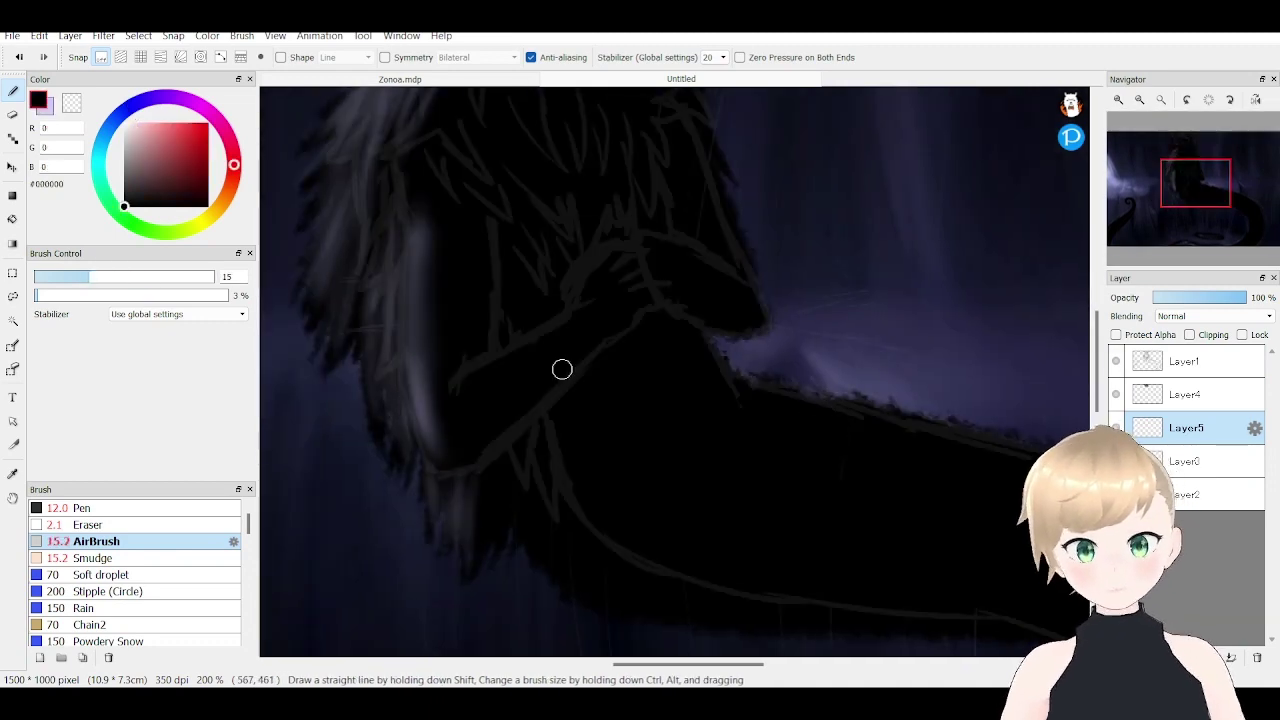
mouse_move(563, 369)
mouse_down()
mouse_move(463, 357)
mouse_move(600, 290)
mouse_up()
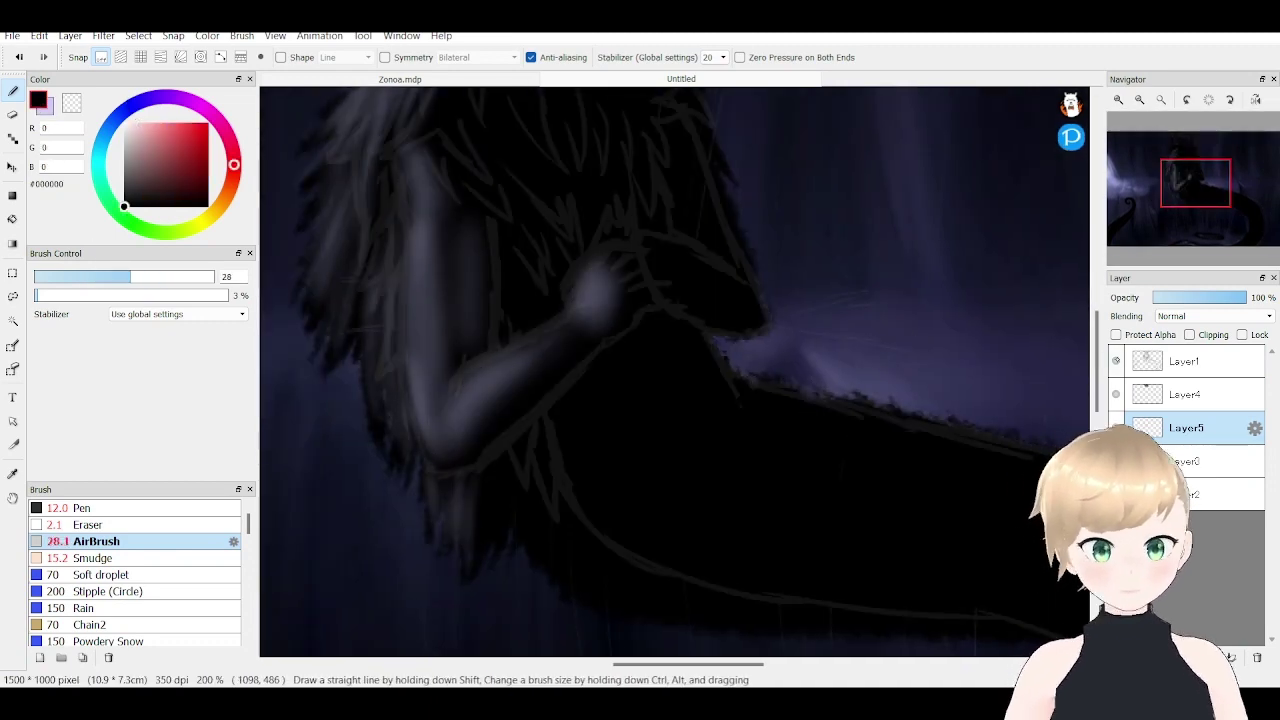
mouse_move(729, 346)
mouse_down()
mouse_move(560, 340)
mouse_move(697, 301)
mouse_up()
- Airbrush #CFCFFF fur strands from the shoulder over the chest at size 17 and a soft highlight along the underside of the tail
scroll(497, 183, down, 2)
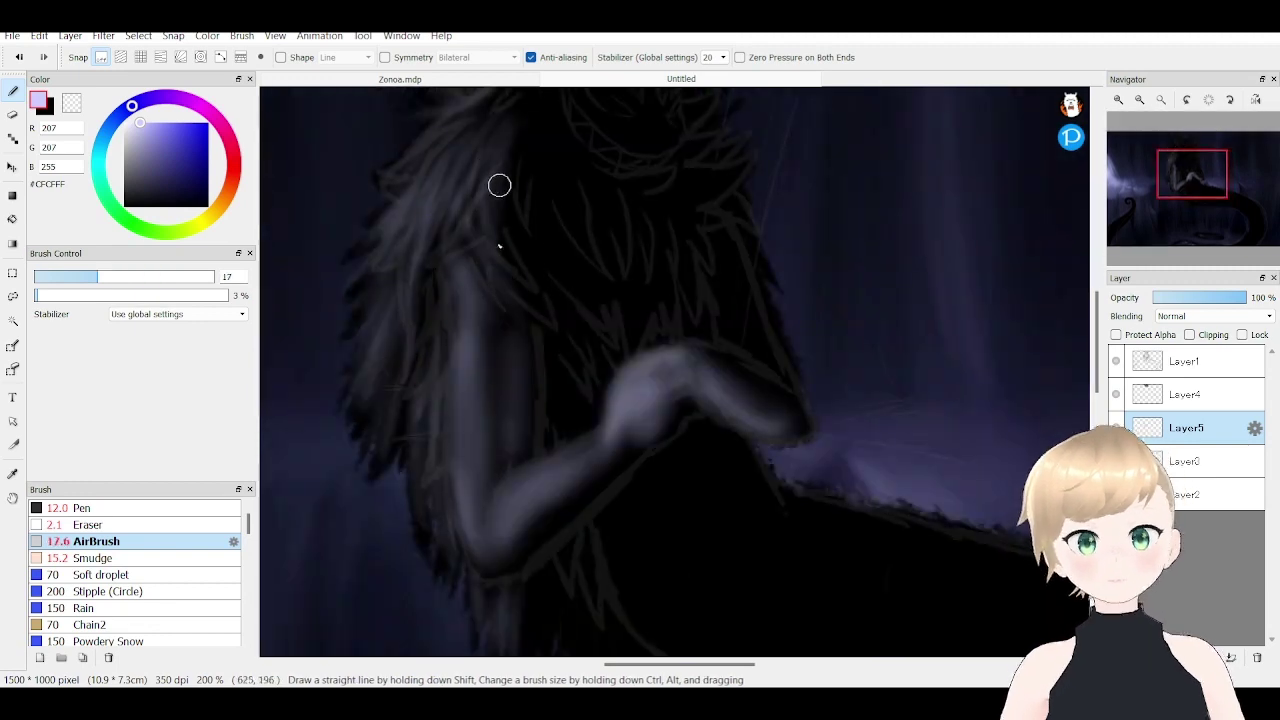
drag(497, 183, 486, 286)
scroll(486, 286, down, 2)
drag(623, 383, 950, 530)
drag(184, 276, 151, 276)
scroll(471, 321, up, 3)
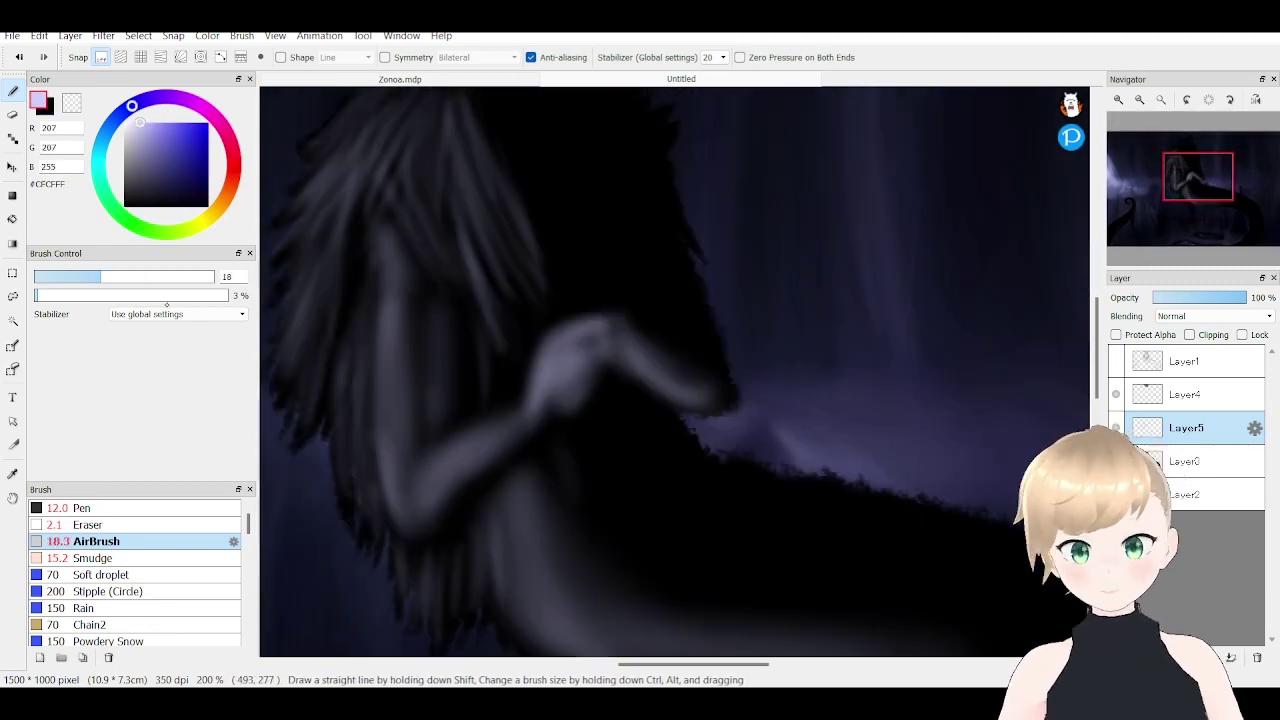
- On Layer4, paint the right eye and the left eye's upper half in white with a size 3 pen, trimming with a 2.1 eraser
scroll(514, 294, up, 3)
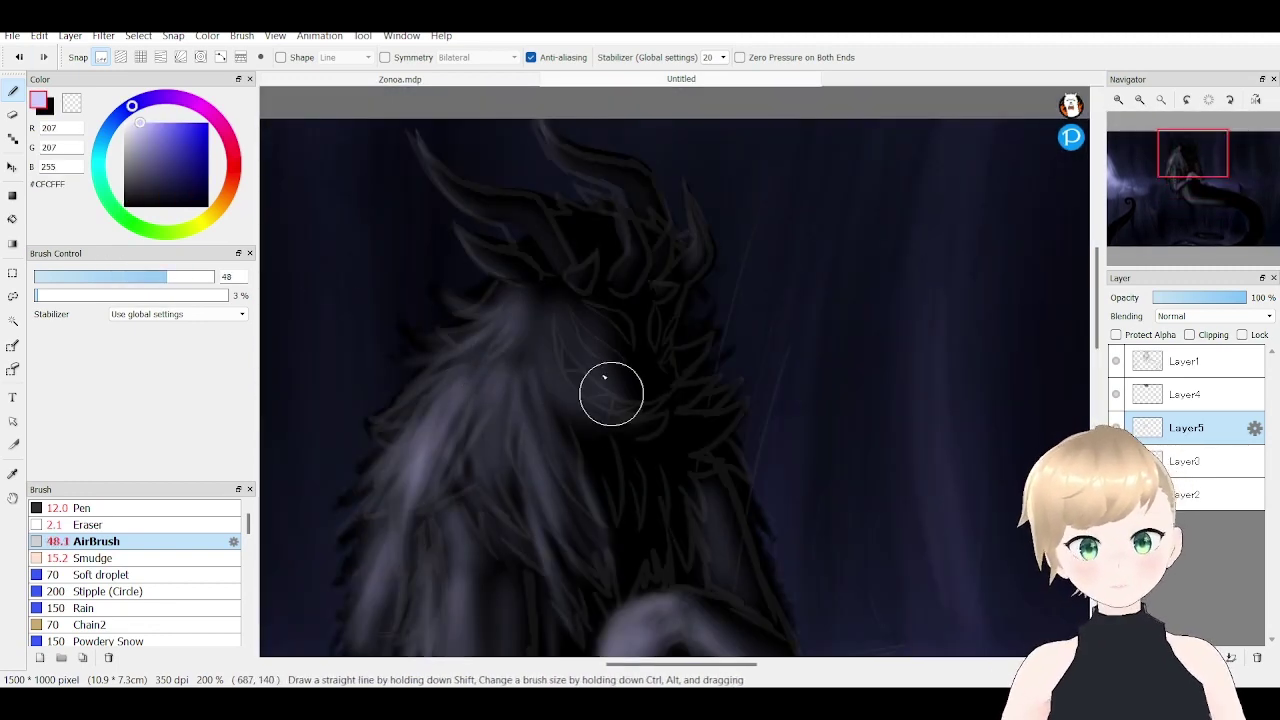
scroll(608, 389, up, 2)
click(1186, 394)
click(83, 508)
drag(628, 328, 635, 243)
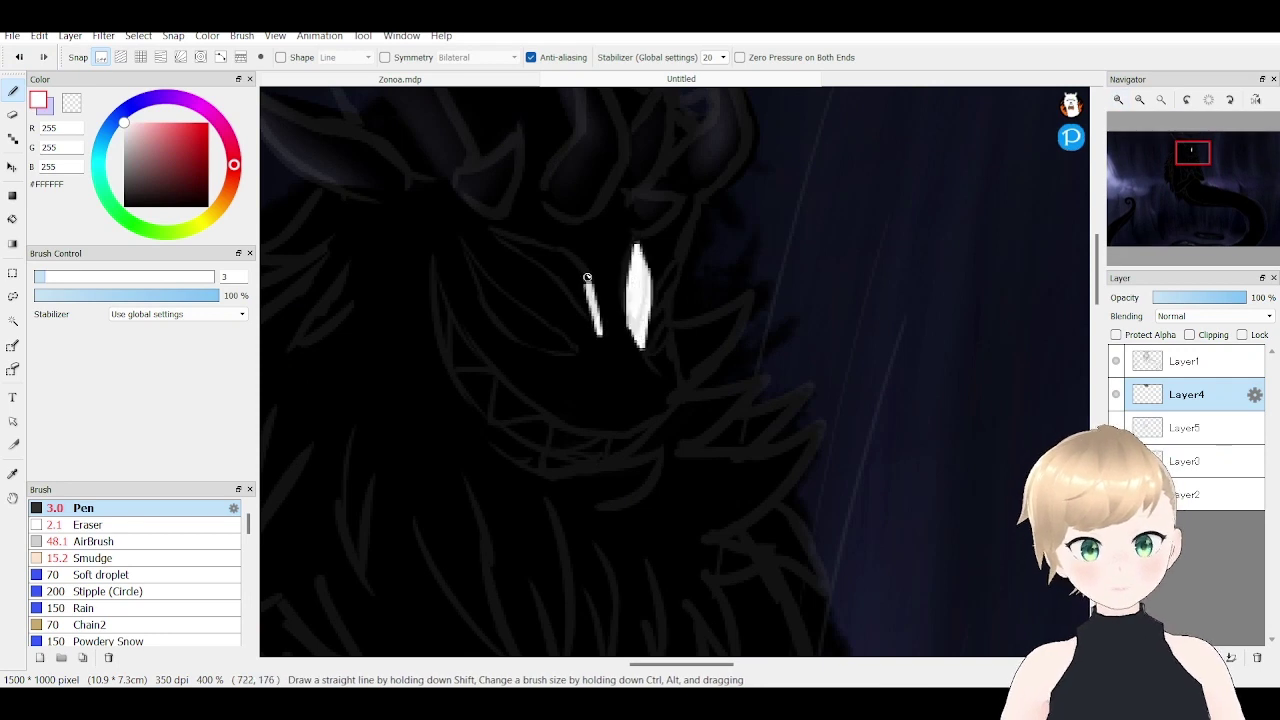
key(e)
mouse_move(587, 277)
mouse_down()
mouse_move(534, 263)
mouse_move(600, 335)
mouse_up()
key(b)
drag(575, 300, 519, 244)
key(e)
drag(663, 293, 677, 314)
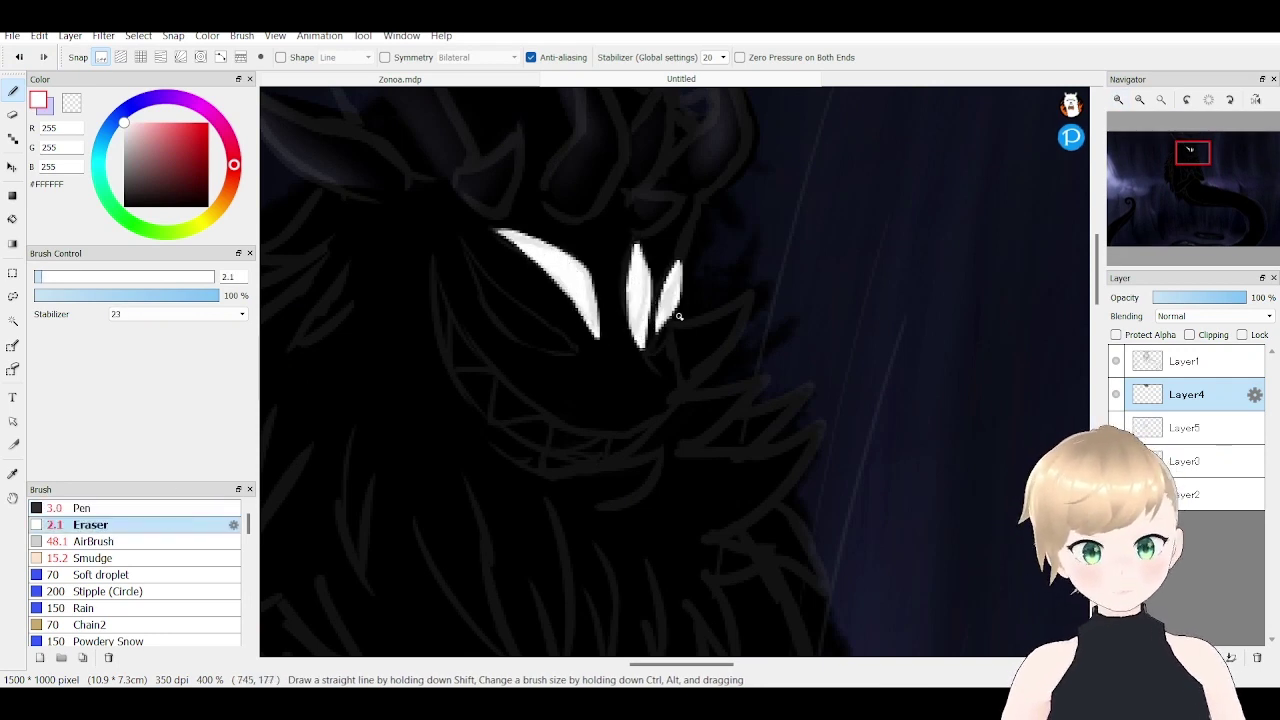
- Paint the left eye's lower half and the right eye's small lower corner in white with the size 3 pen
key(b)
drag(588, 349, 470, 224)
mouse_move(535, 340)
mouse_down()
mouse_move(657, 343)
mouse_move(675, 330)
mouse_move(680, 345)
mouse_up()
- Paint pointed white upper teeth along the right half of the grin with the size 3 pen, separating them with the eraser
key(e)
key(b)
key(e)
mouse_move(643, 437)
mouse_down()
mouse_move(659, 424)
mouse_move(636, 456)
mouse_up()
key(b)
key(e)
mouse_move(580, 425)
mouse_down()
mouse_move(586, 458)
mouse_move(545, 440)
mouse_up()
key(b)
key(e)
key(b)
drag(530, 395, 510, 428)
key(e)
key(b)
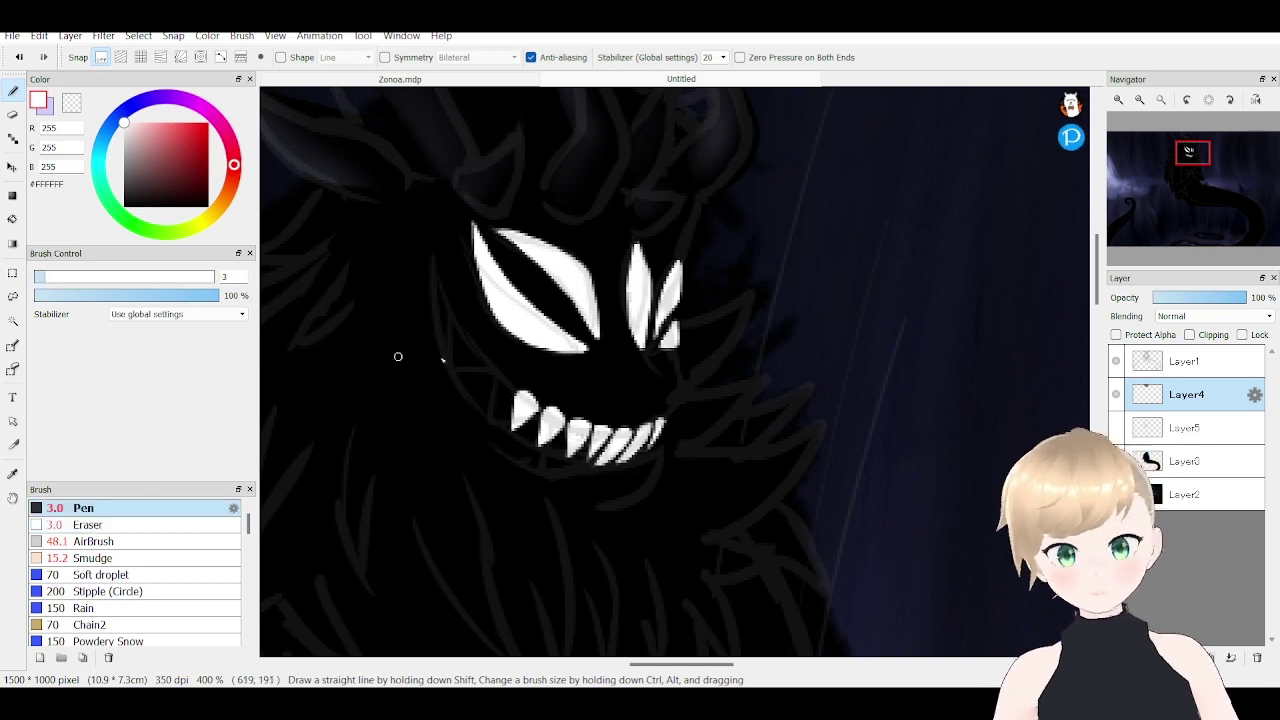
- Extend the white upper teeth up the left curve of the grin, carving each point with the eraser at size 1.4
key(e)
mouse_move(488, 362)
mouse_down()
mouse_move(494, 420)
mouse_move(423, 288)
mouse_move(445, 300)
mouse_move(424, 318)
mouse_up()
key(b)
key(e)
key(b)
key(e)
key(b)
key(e)
key(b)
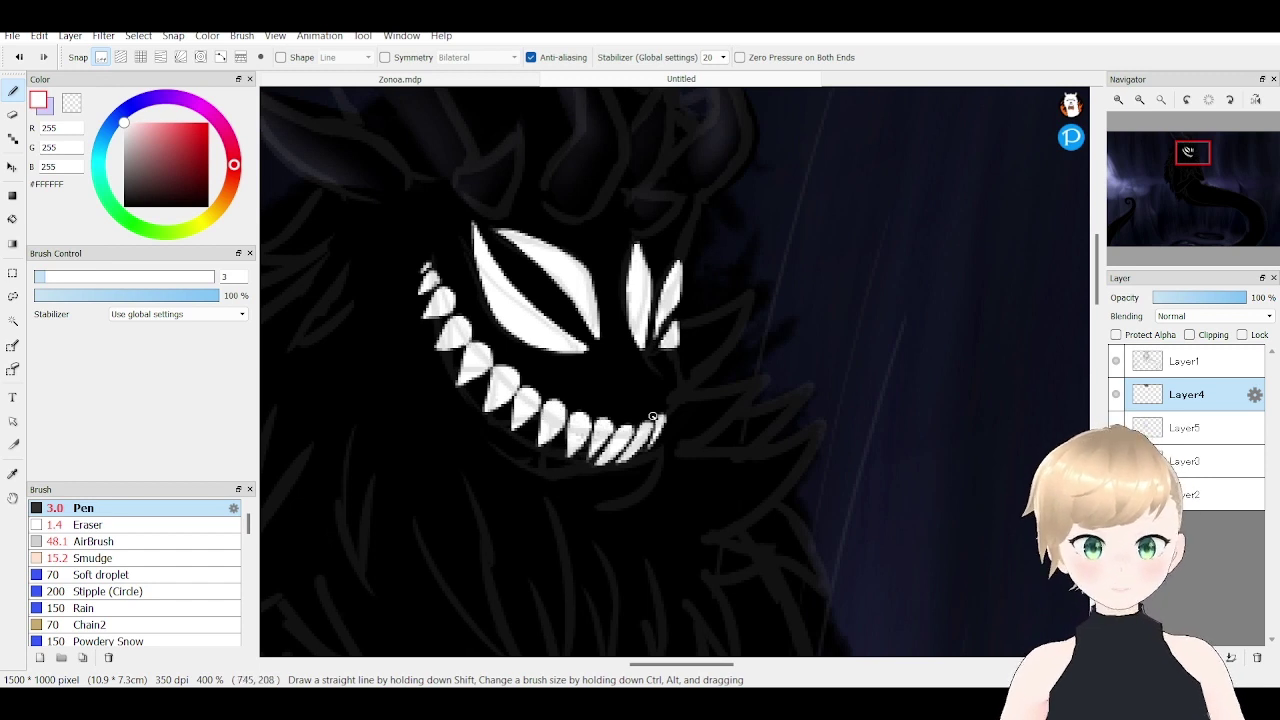
- Fill in the interlocking white lower teeth along the grin, erasing thin gaps at size 1.4 and extending its right corner
key(e)
drag(470, 390, 463, 348)
key(b)
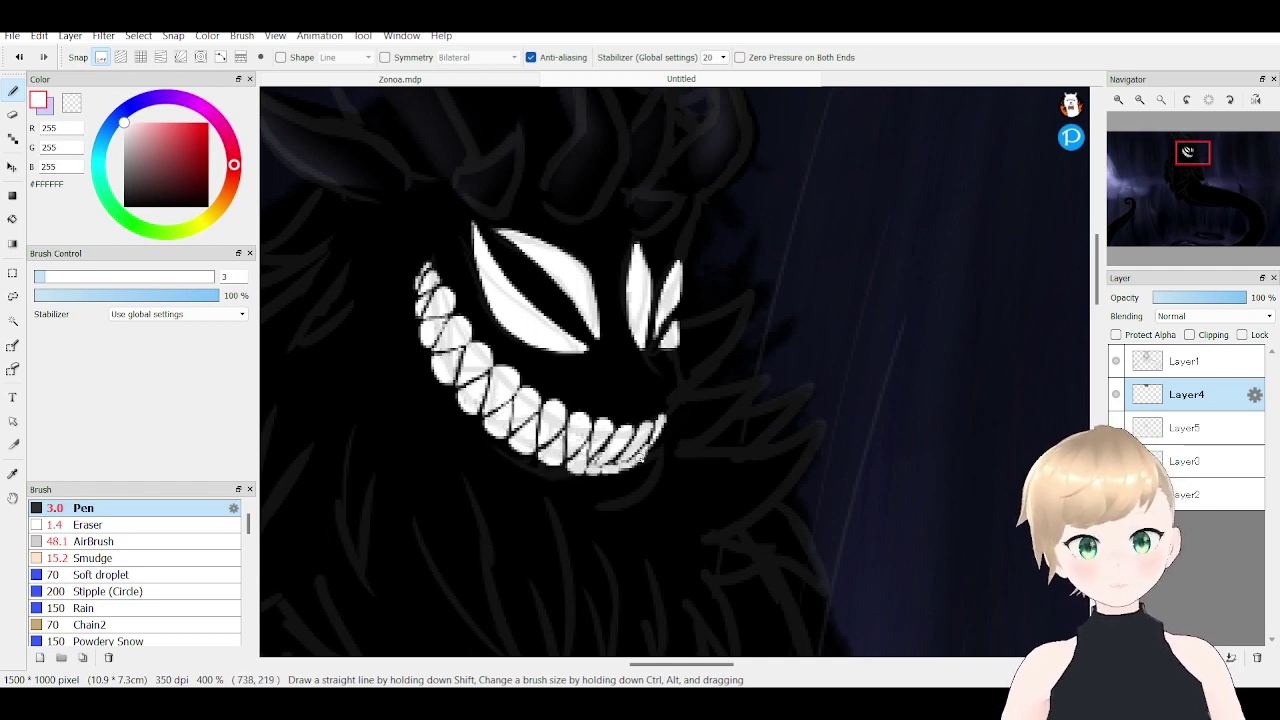
key(e)
drag(603, 448, 625, 468)
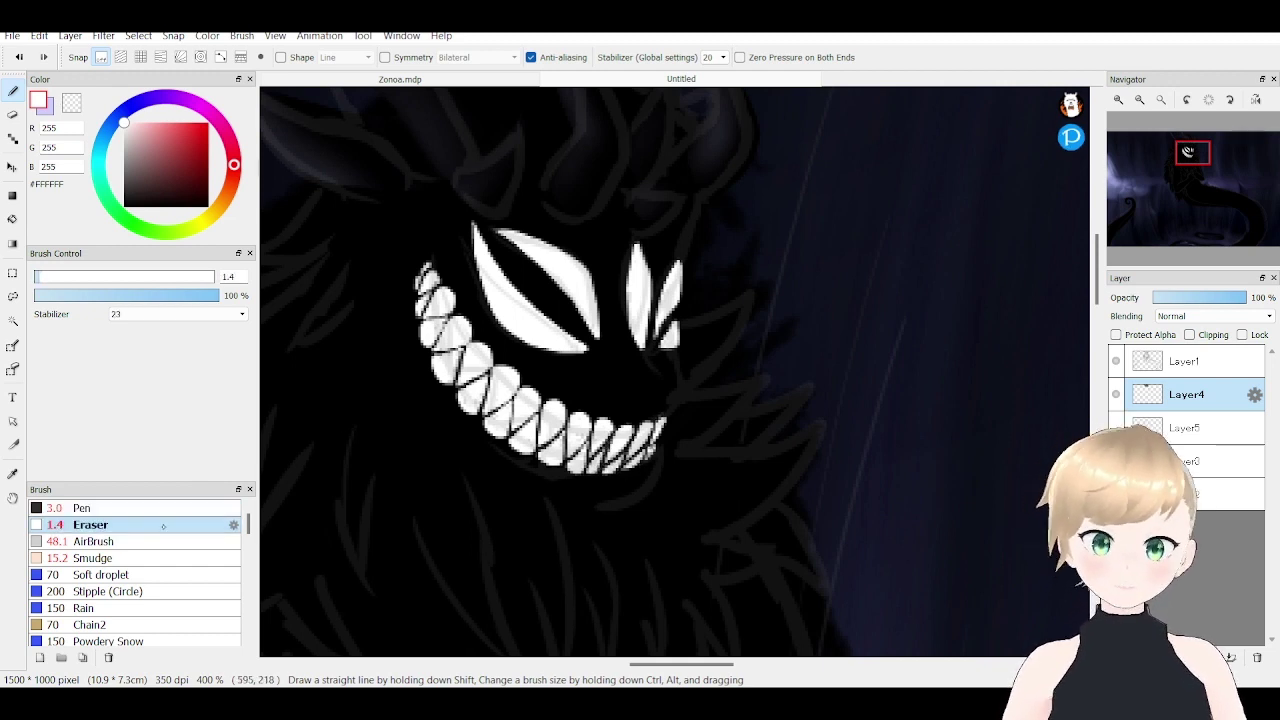
key(b)
mouse_move(672, 412)
mouse_down()
mouse_move(660, 448)
mouse_move(654, 408)
mouse_up()
key(e)
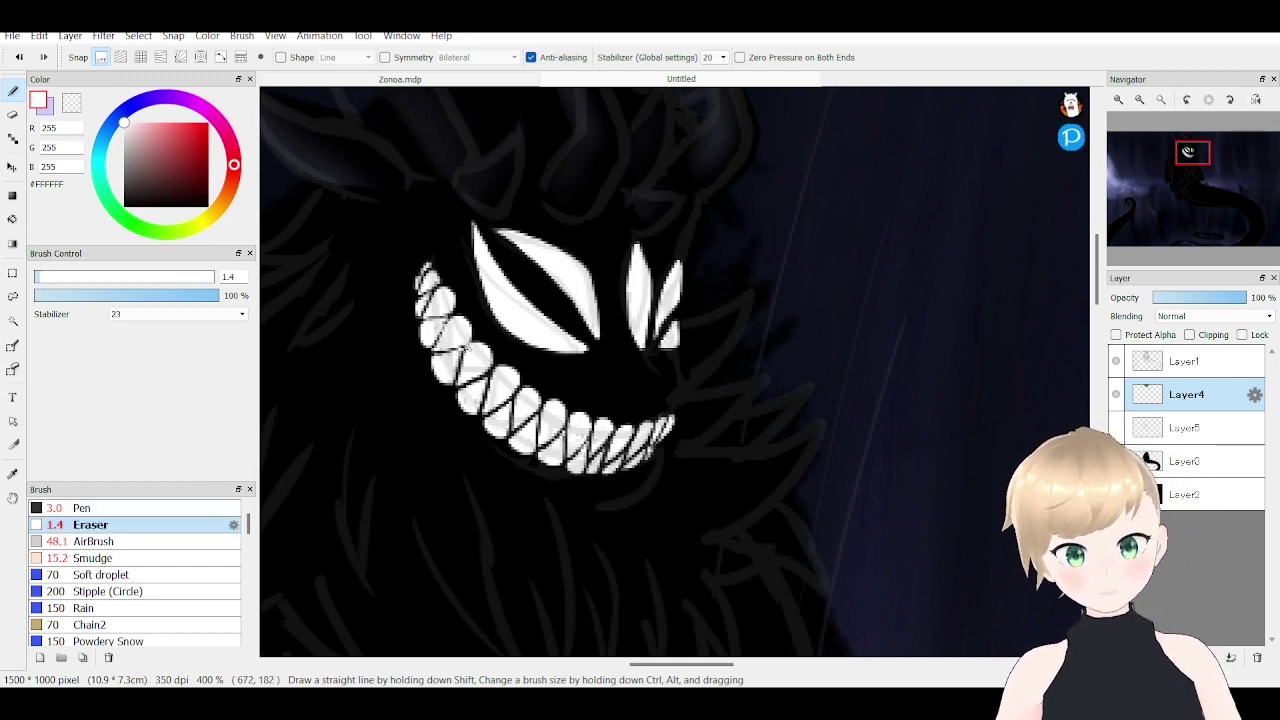
key(b)
key(e)
- Select the grin and warp it with a mesh transform of 2 columns and 2 rows to fit the face's curve
key(ctrl+minus)
key(m)
drag(458, 250, 733, 491)
click(823, 57)
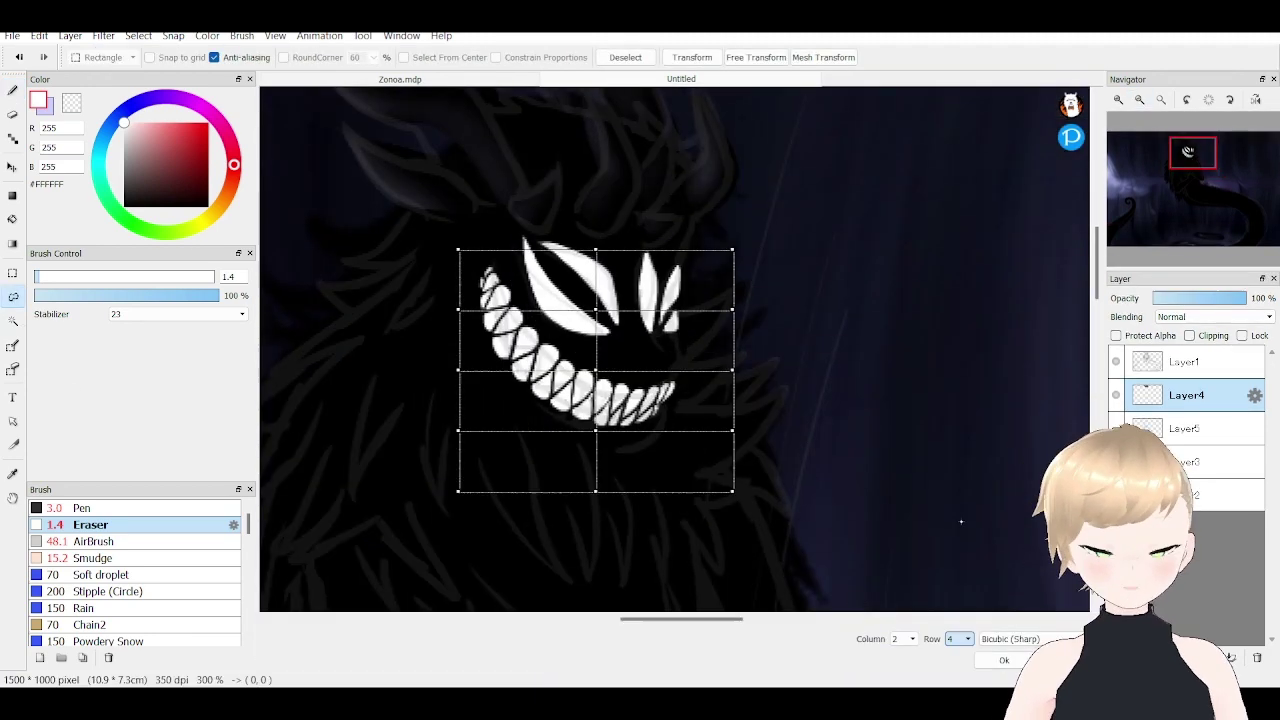
key(Up)
key(Up)
drag(458, 491, 414, 551)
drag(458, 370, 477, 366)
drag(596, 250, 553, 299)
drag(733, 250, 734, 249)
drag(414, 551, 406, 552)
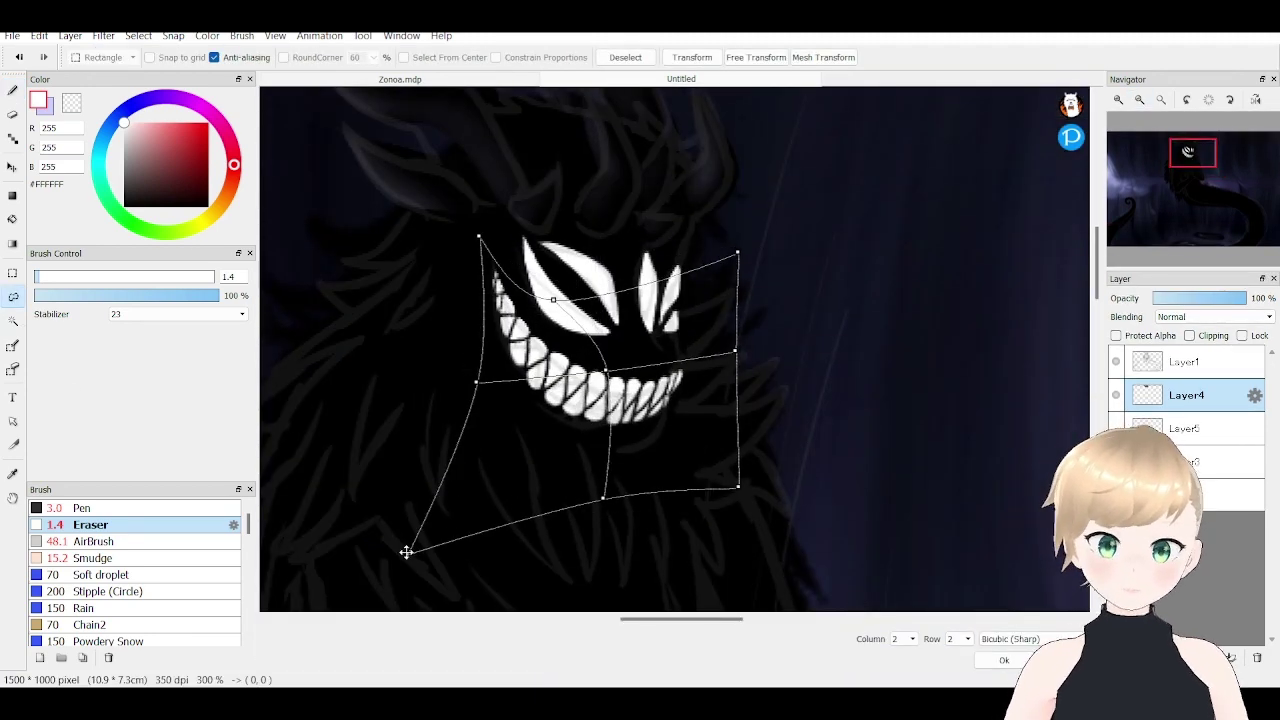
key(Return)
- Lower Layer5's opacity to 69% and airbrush a #CFCFFF highlight on the curled tail tip at size 67 and 3% opacity
key(ctrl+minus)
key(ctrl+minus)
key(ctrl+minus)
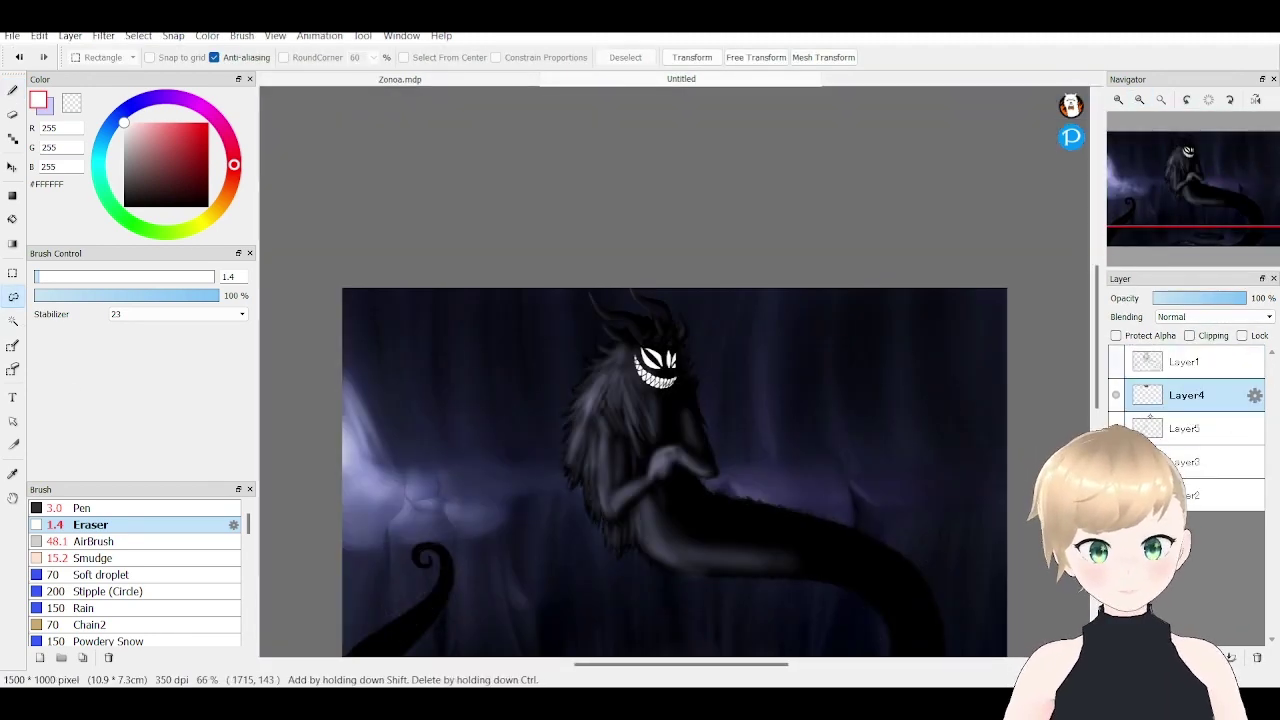
key(b)
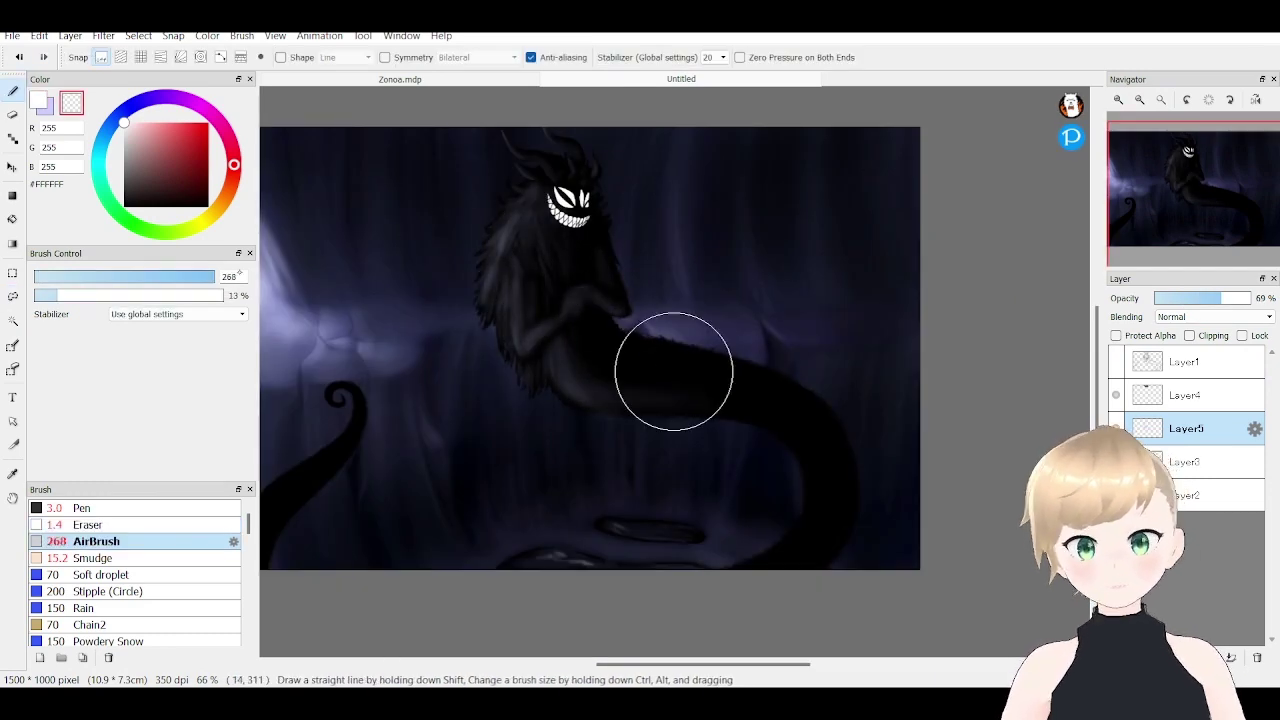
click(139, 122)
key(ctrl+plus)
key(ctrl+plus)
drag(213, 276, 127, 276)
click(178, 276)
key(x)
scroll(494, 643, up, 5)
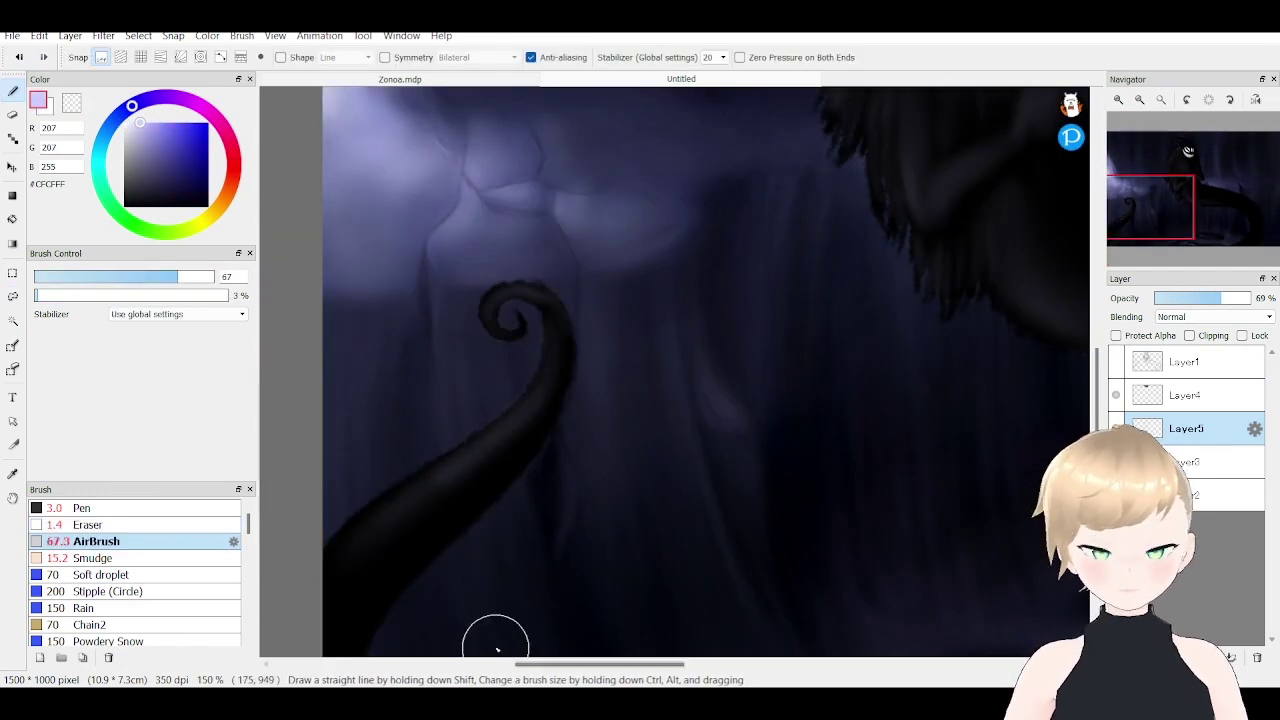
- Clear the sketch from Layer1 and brush faint #CFCFFF texture over the body on Layer5 with the Rain brush at 3% opacity
scroll(477, 437, right, 5)
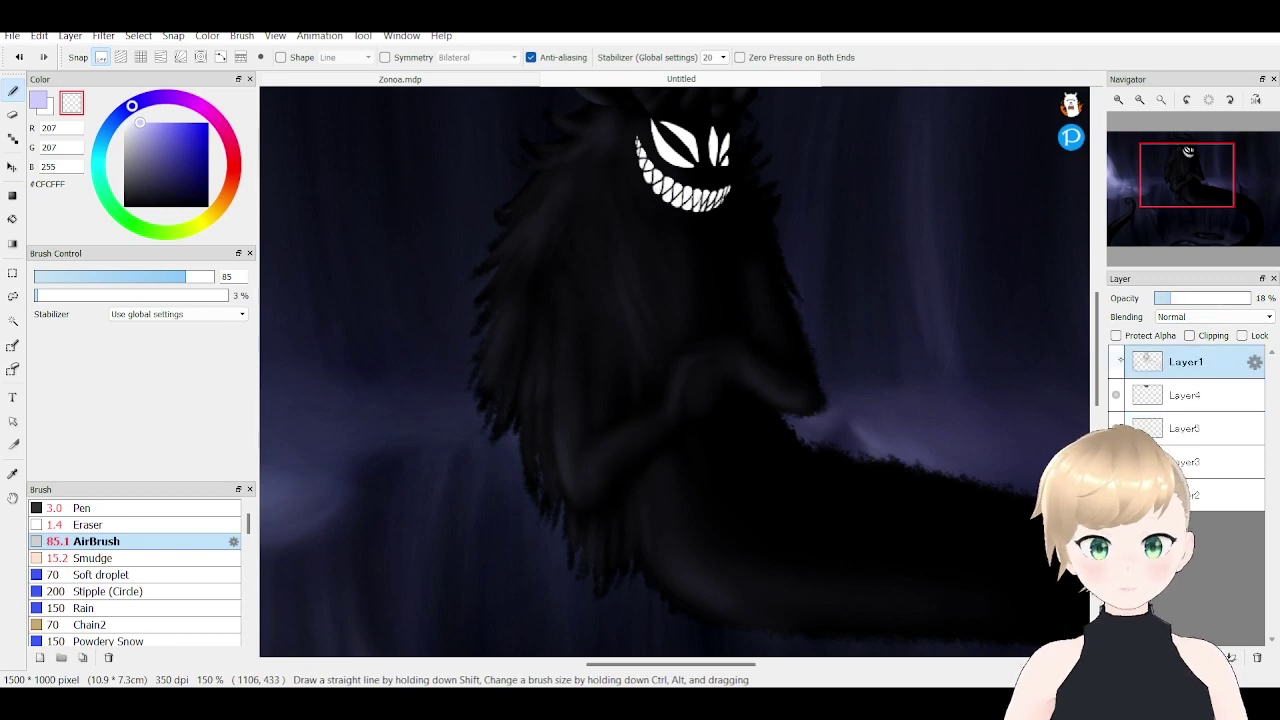
click(83, 607)
scroll(130, 580, down, 2)
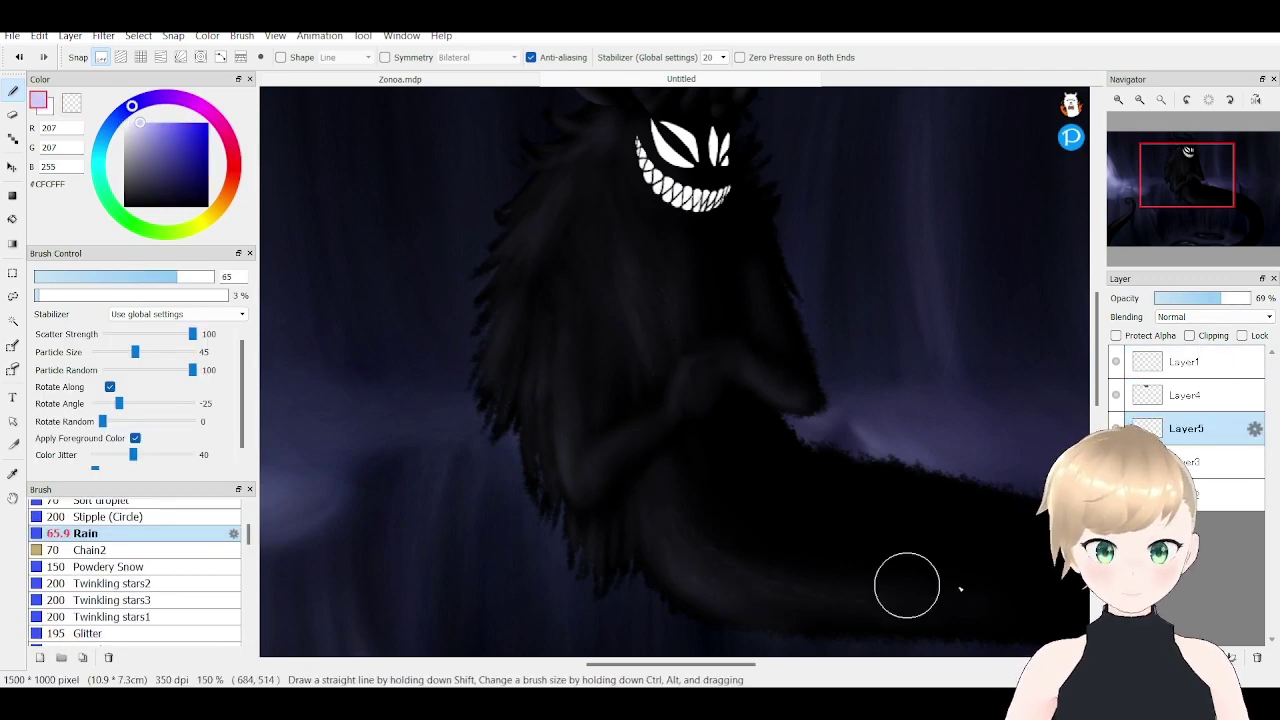
scroll(614, 257, up, 2)
scroll(614, 257, down, 5)
scroll(300, 528, left, 4)
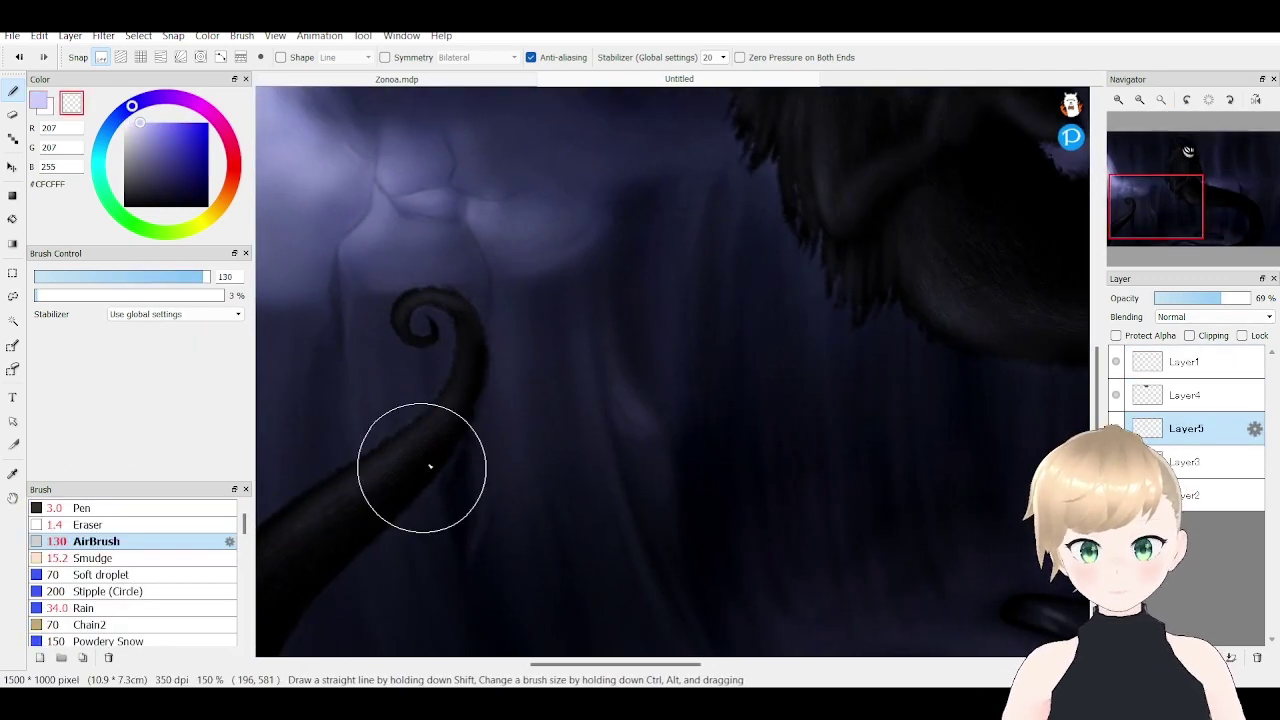
- On Layer1, airbrush a white glow around the eyes and grin at size 88 and 7%, widening it at size 274 and 4%
scroll(430, 466, up, 5)
click(1185, 362)
alt+click(610, 390)
scroll(610, 397, up, 1)
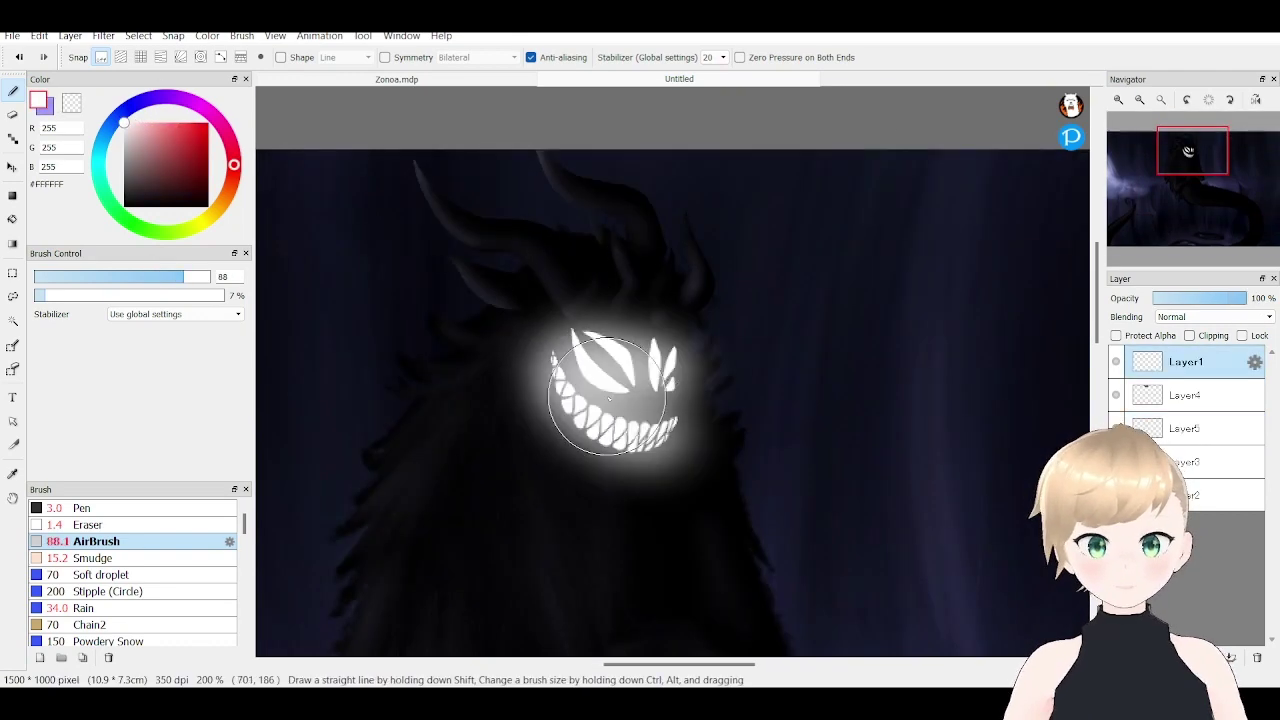
mouse_move(610, 397)
mouse_down()
mouse_move(571, 371)
mouse_move(571, 472)
mouse_move(500, 434)
mouse_up()
scroll(500, 434, up, 1)
- Scatter faint white specks across the scene on Layer1 with the Particle brush and soften them with the AirBrush
scroll(241, 558, down, 5)
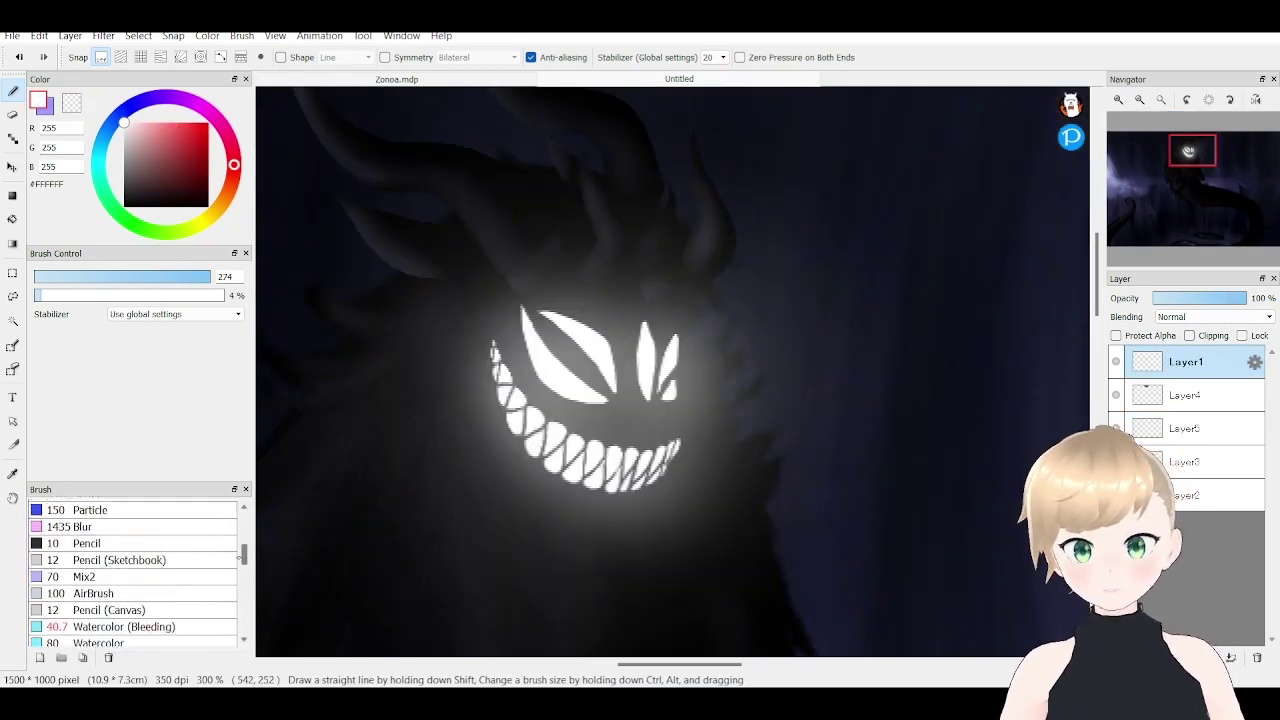
click(90, 510)
scroll(523, 371, down, 3)
scroll(140, 560, up, 5)
click(93, 541)
- Switch to the Rain brush in white and enlarge it to size 453 at 3% opacity
click(85, 608)
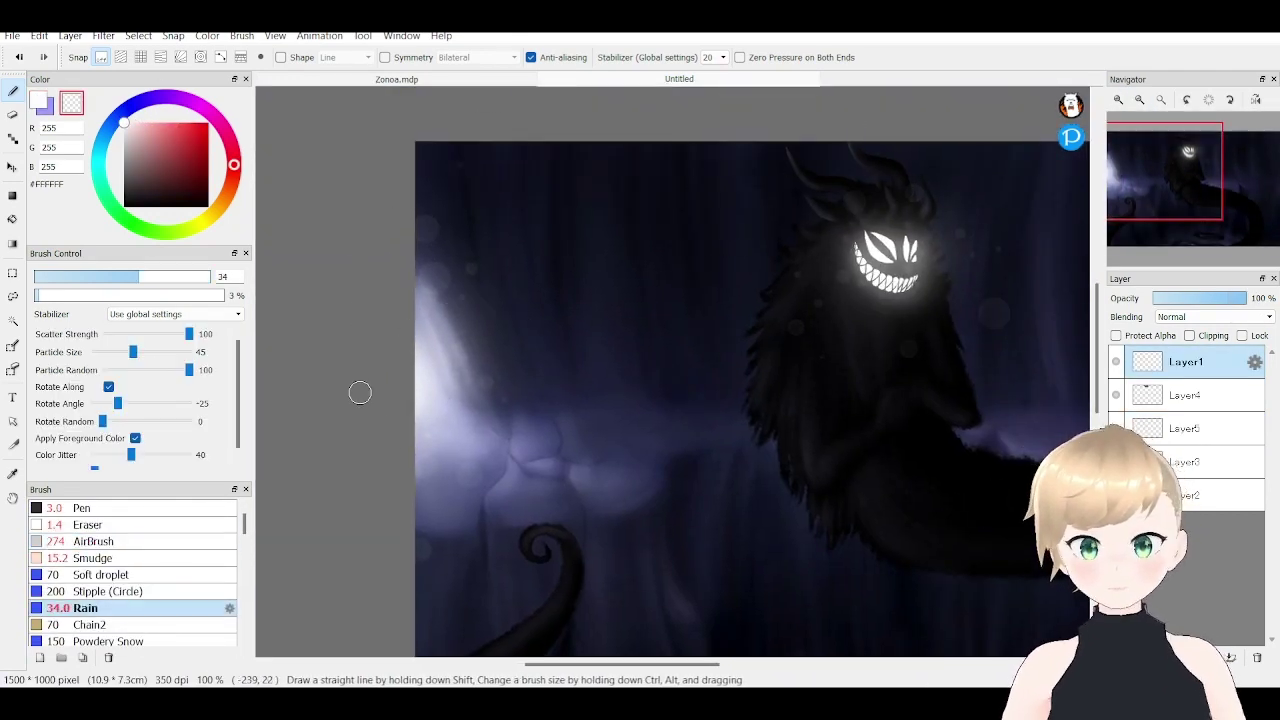
mouse_move(672, 372)
mouse_down()
mouse_move(823, 372)
mouse_move(587, 357)
mouse_up()
key(x)
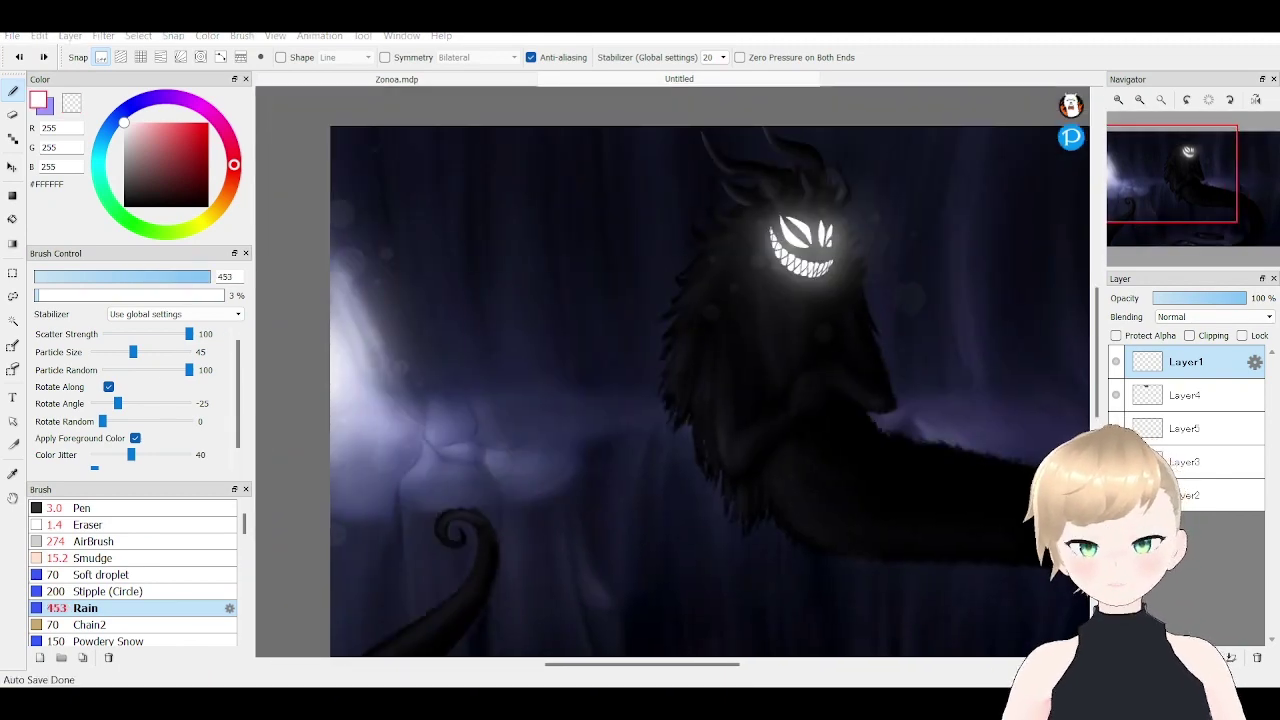
- Darken the background on Layer2 with a black airbrush at size 949 and 4% opacity
scroll(811, 488, down, 3)
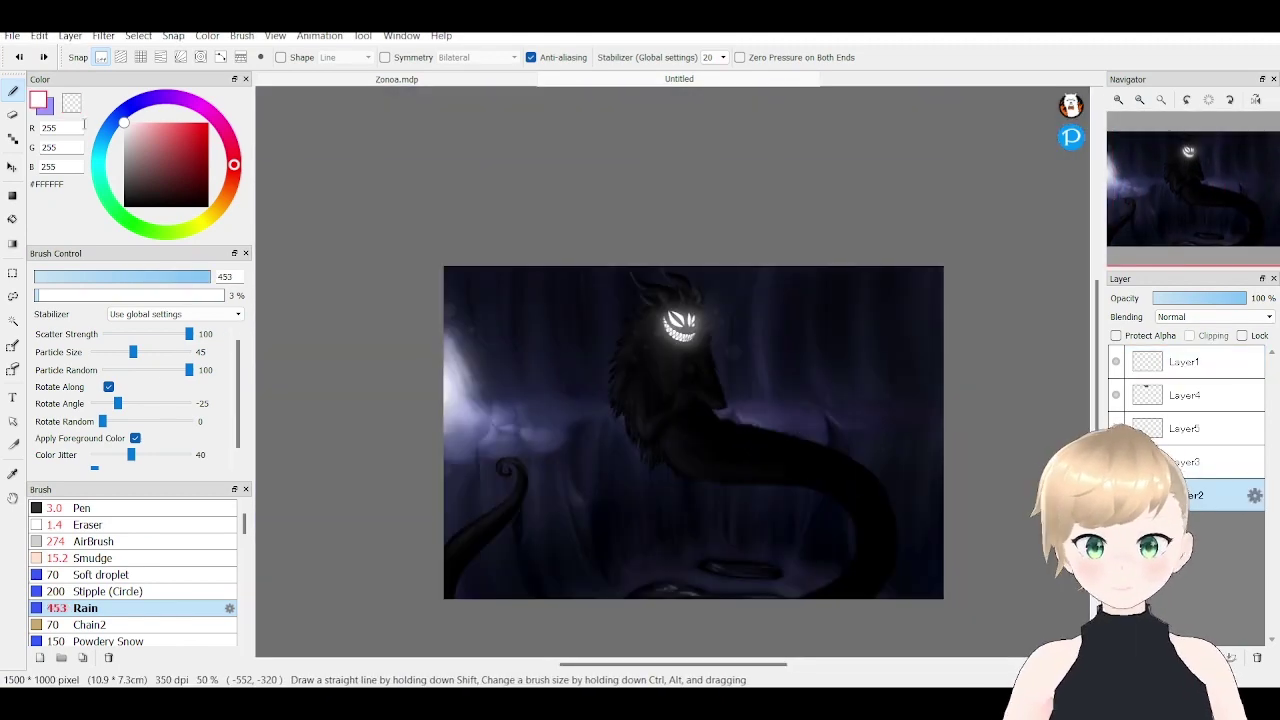
click(96, 541)
click(1190, 495)
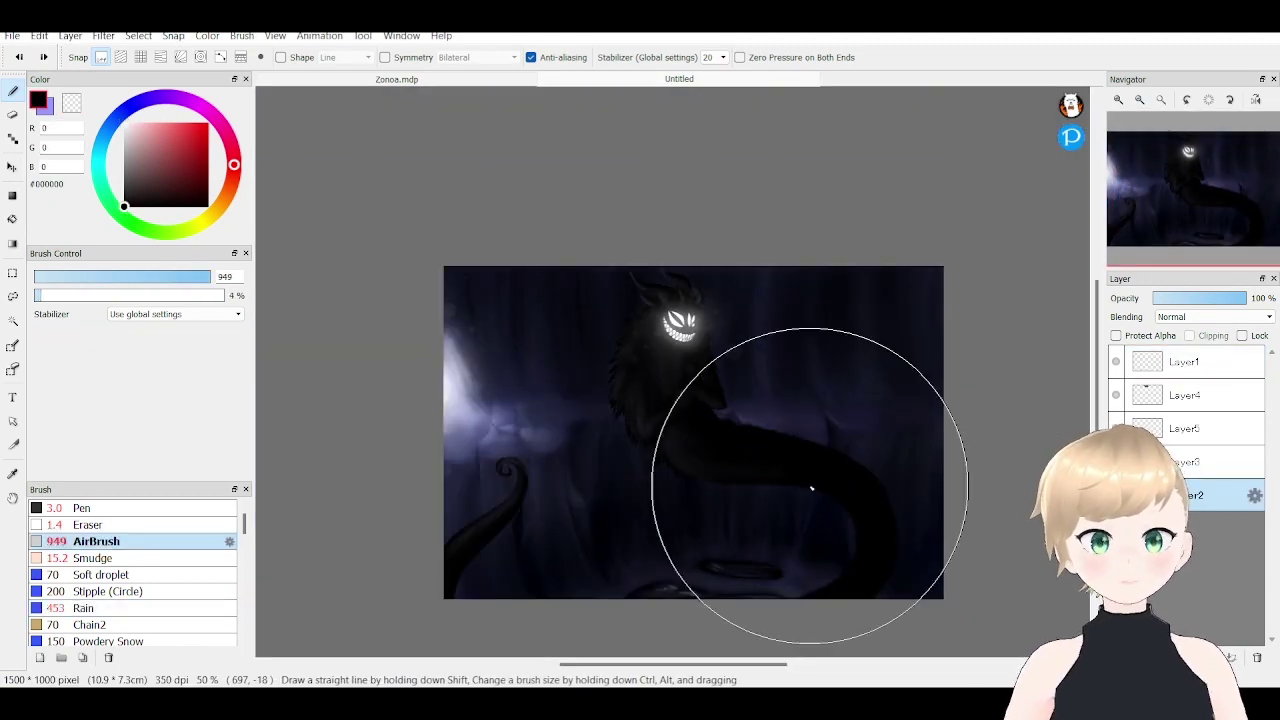
- Try the Soft droplet brush and white Twinkling stars2 at size 200 over the light at the scene's left edge on Layer1
click(1185, 362)
scroll(460, 397, up, 2)
click(100, 574)
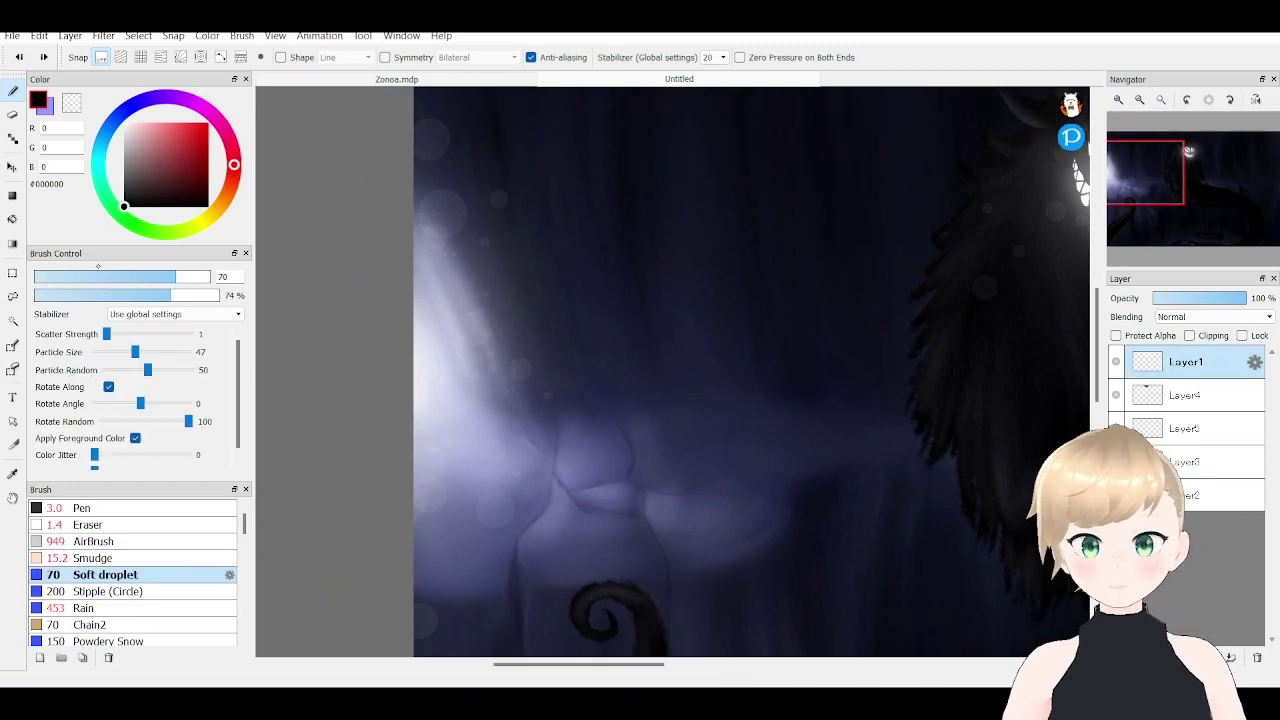
scroll(750, 370, down, 2)
click(124, 122)
scroll(130, 575, down, 3)
click(105, 526)
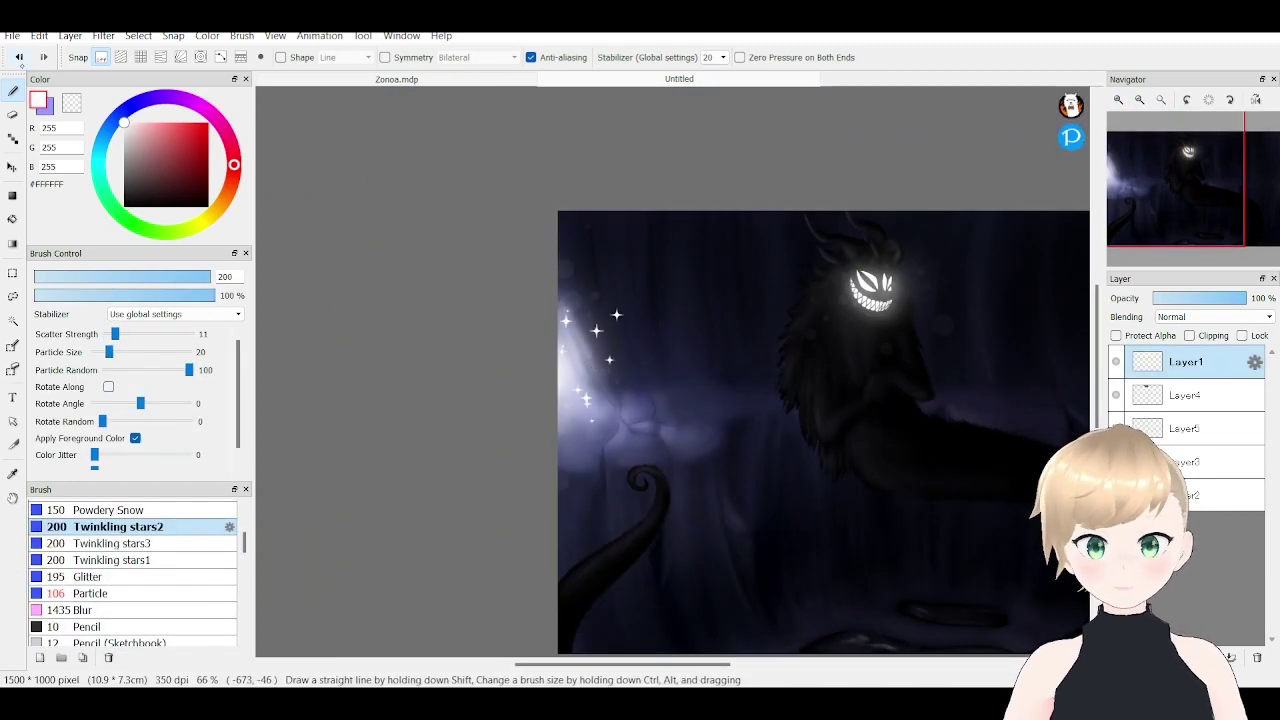
- Airbrush a soft white glow over the light at the scene's left edge at size 89 and 4% opacity
scroll(130, 575, up, 3)
click(96, 541)
scroll(700, 400, right, 3)
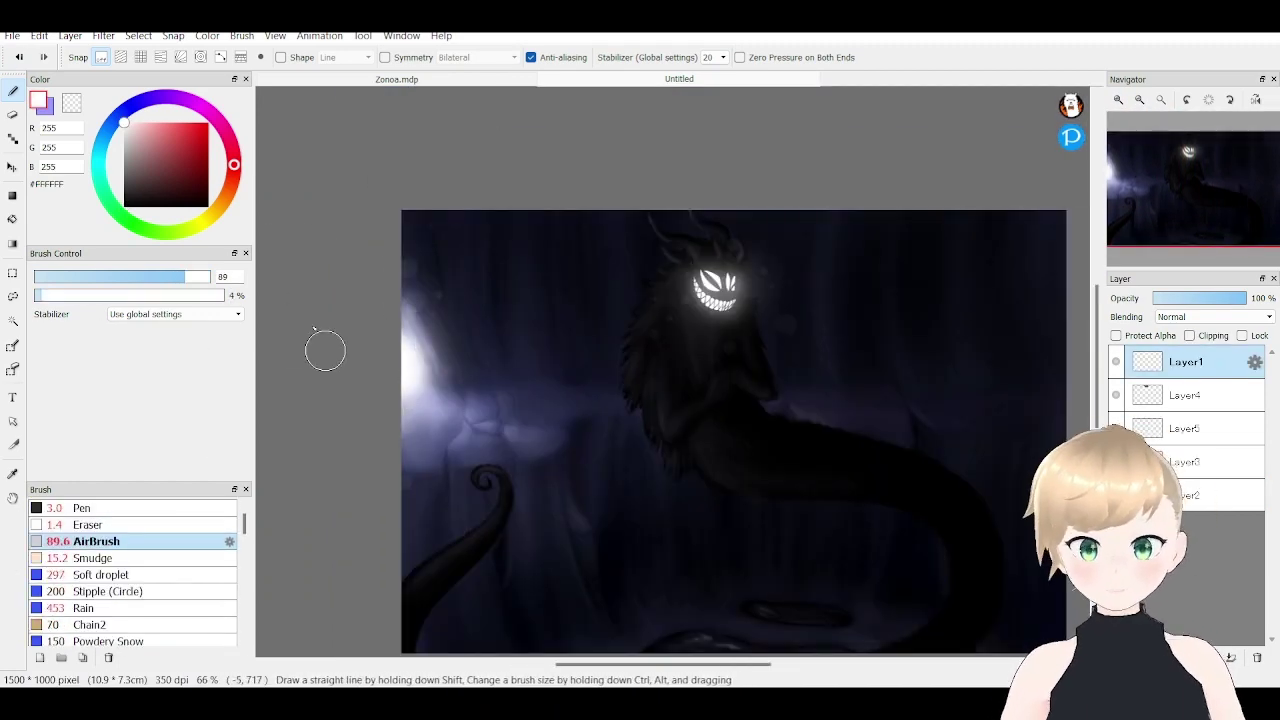
- Scatter faint white specks around the light and the tail tip with the Glitter brush at sizes 106 and 92, 11% opacity
scroll(130, 575, down, 5)
scroll(130, 575, up, 2)
click(100, 521)
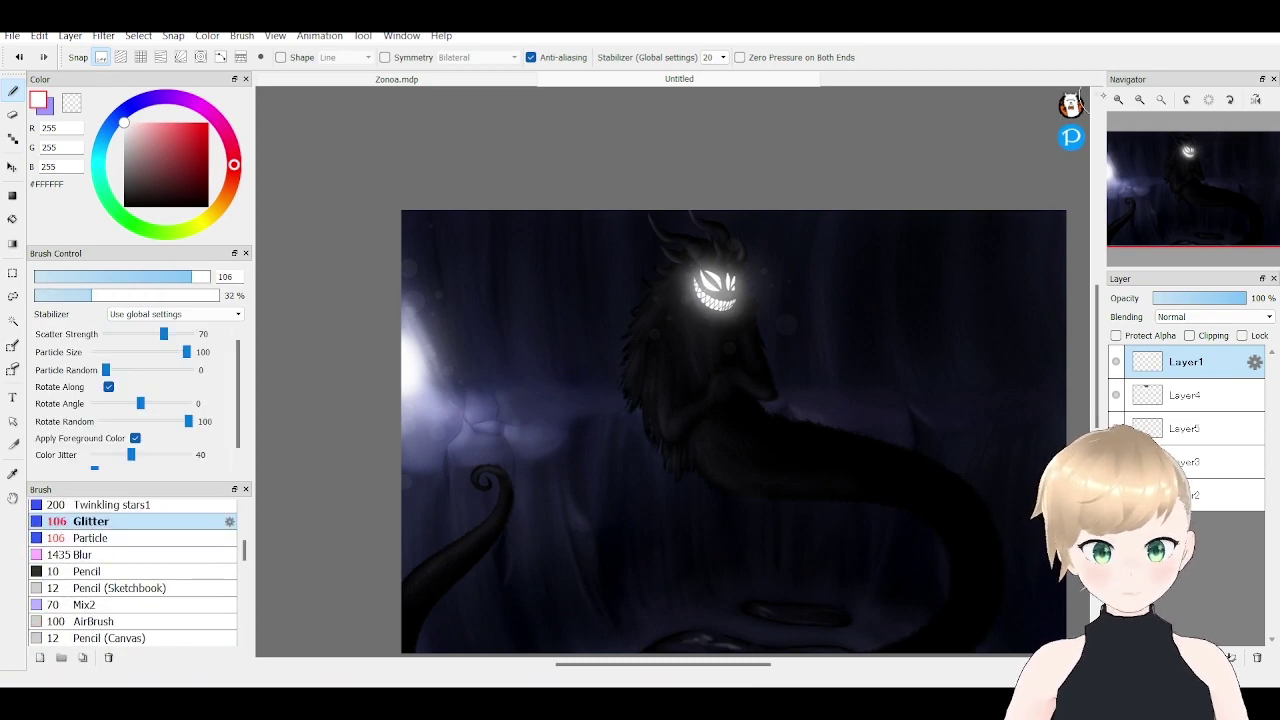
scroll(734, 406, up, 5)
scroll(843, 366, down, 3)
scroll(710, 308, left, 3)
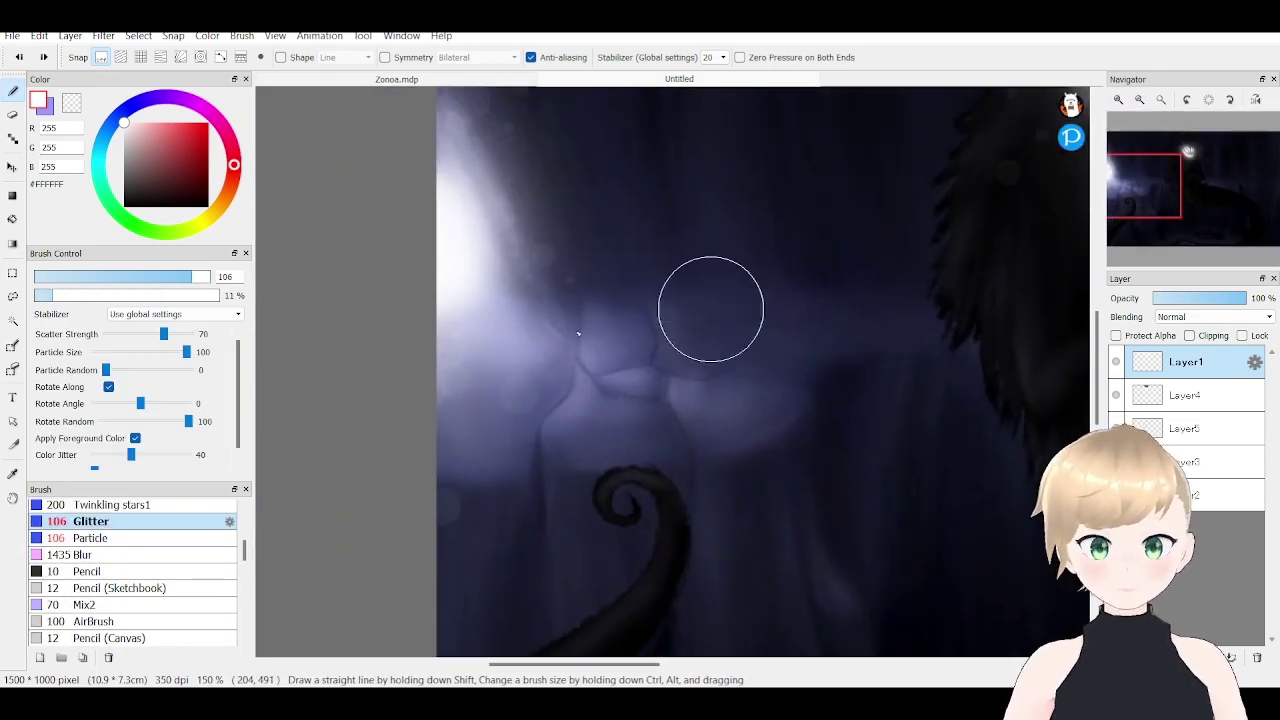
scroll(670, 370, up, 3)
scroll(443, 400, down, 3)
scroll(643, 337, up, 2)
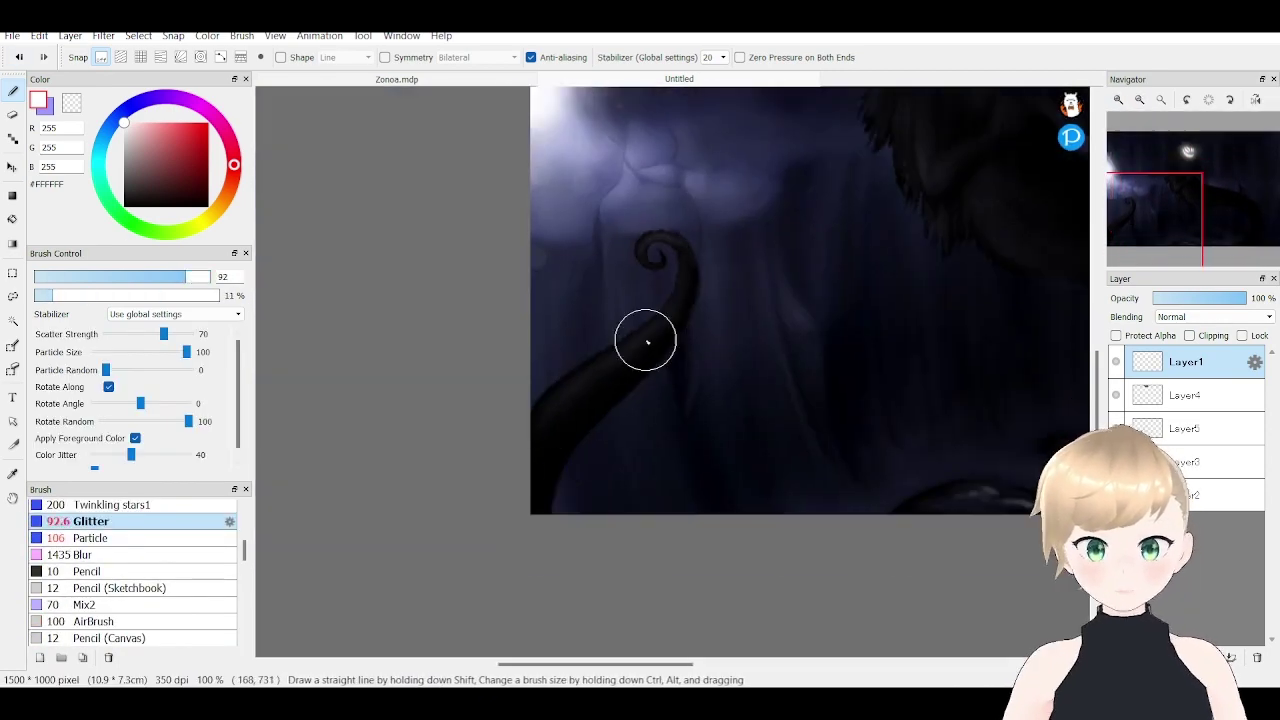
- Merge all layers into Layer2 and prepare a size 1.2 pen in #00002F for the furry edge of the creature's tail
click(1150, 98)
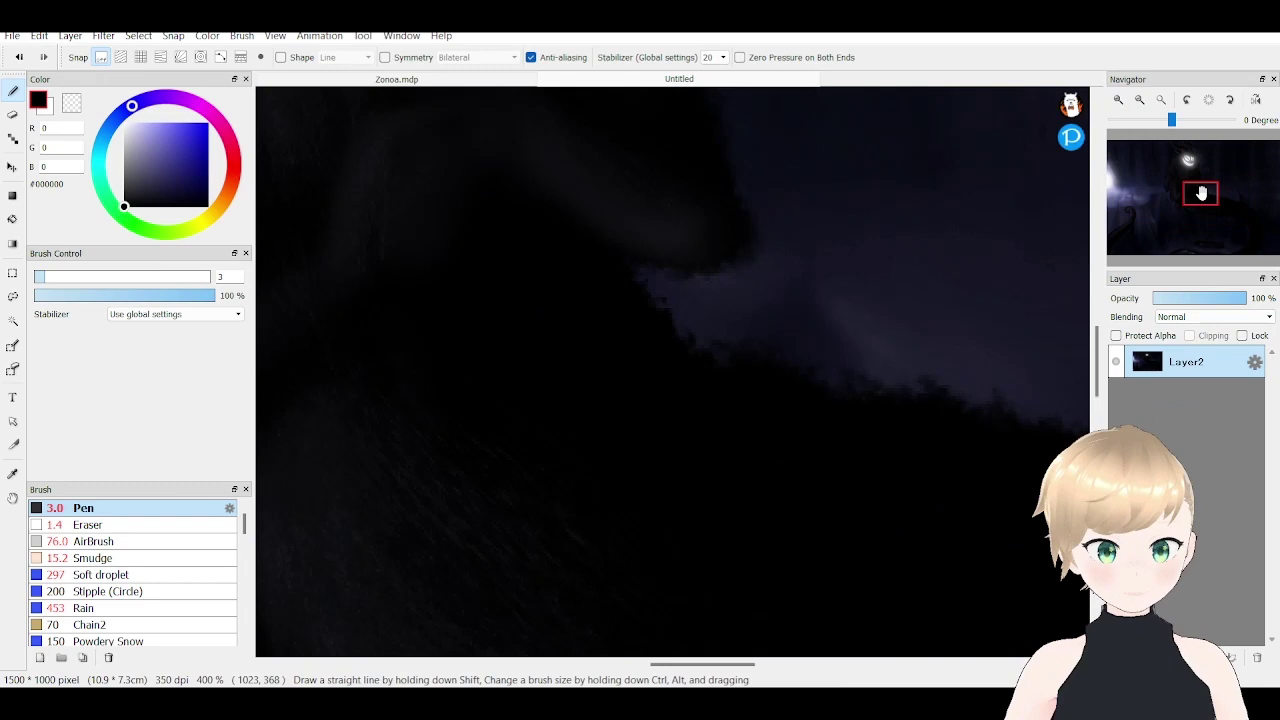
drag(1202, 193, 1211, 182)
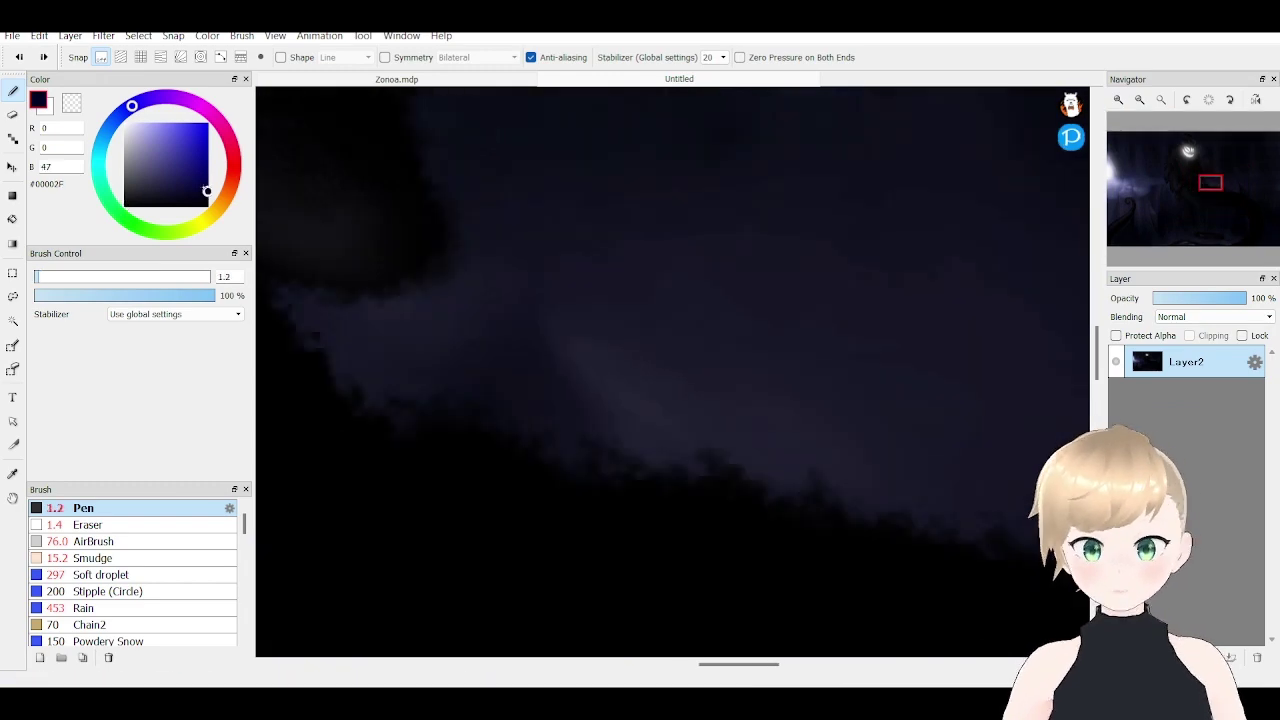